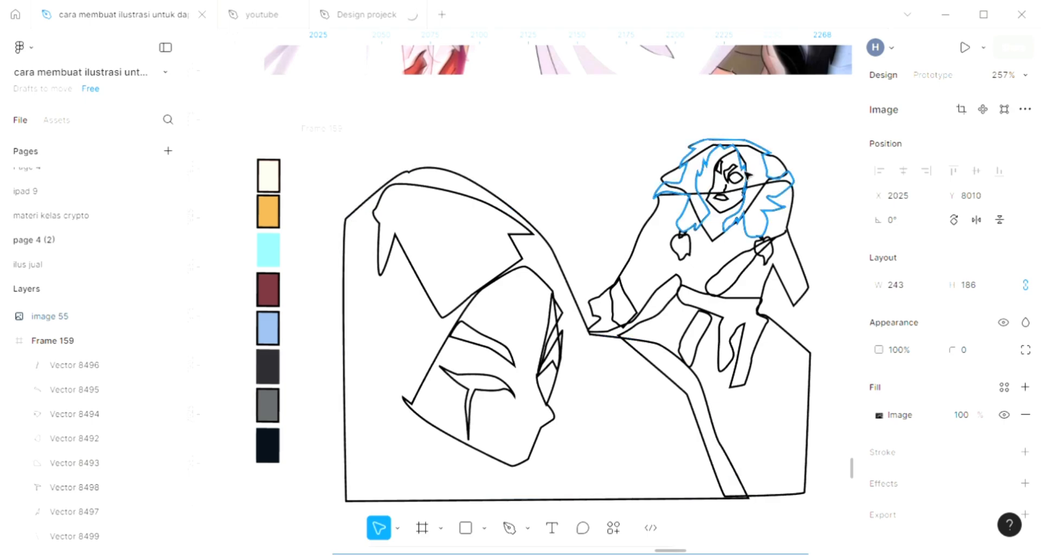
# Give the marking beside the eye a fill sampled from the dark red palette swatch, 70313A.
pyautogui.scroll(1, 741, 173)
pyautogui.scroll(3, 737, 172)
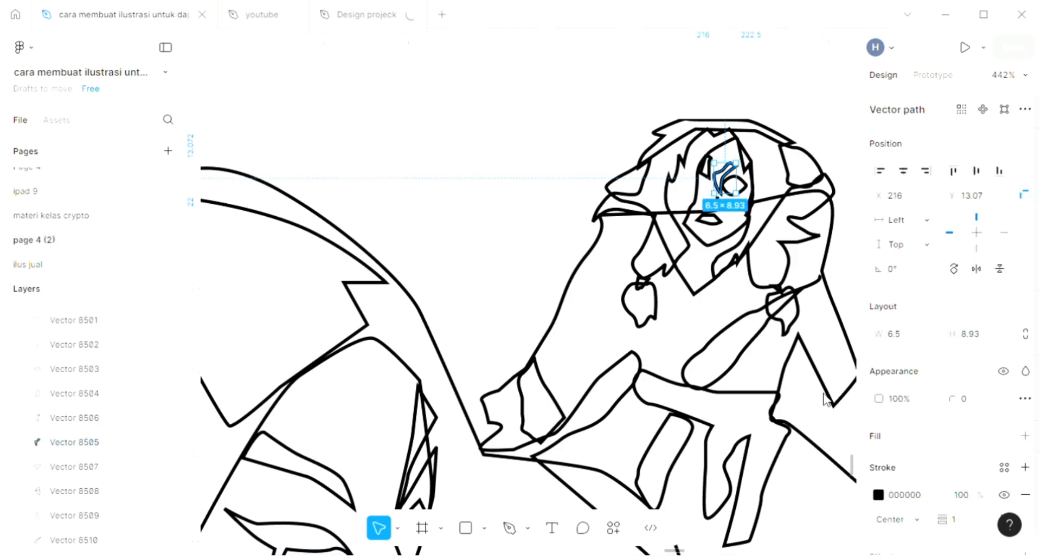
pyautogui.scroll(-4, 611, 330)
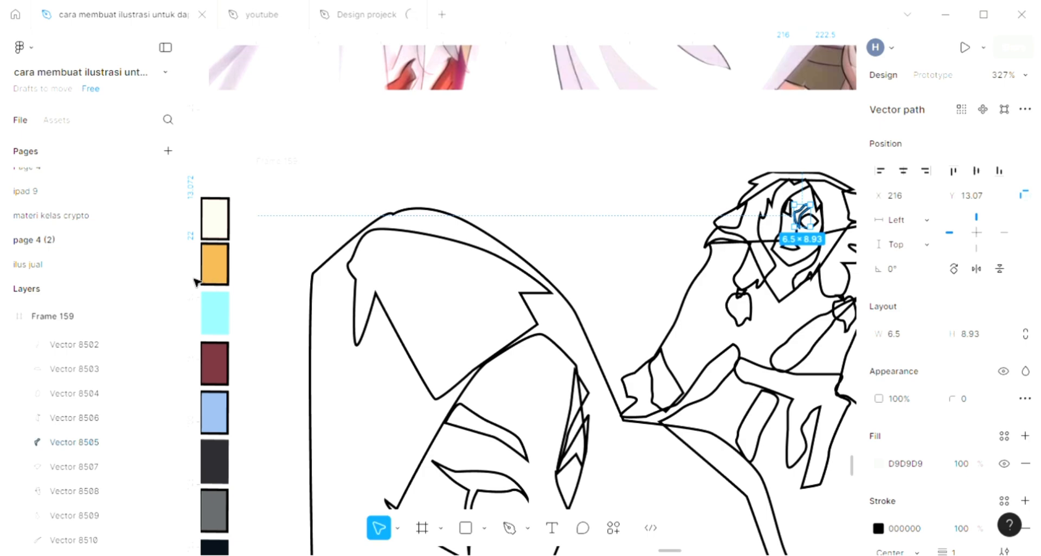
pyautogui.press('i')
pyautogui.click(215, 362)
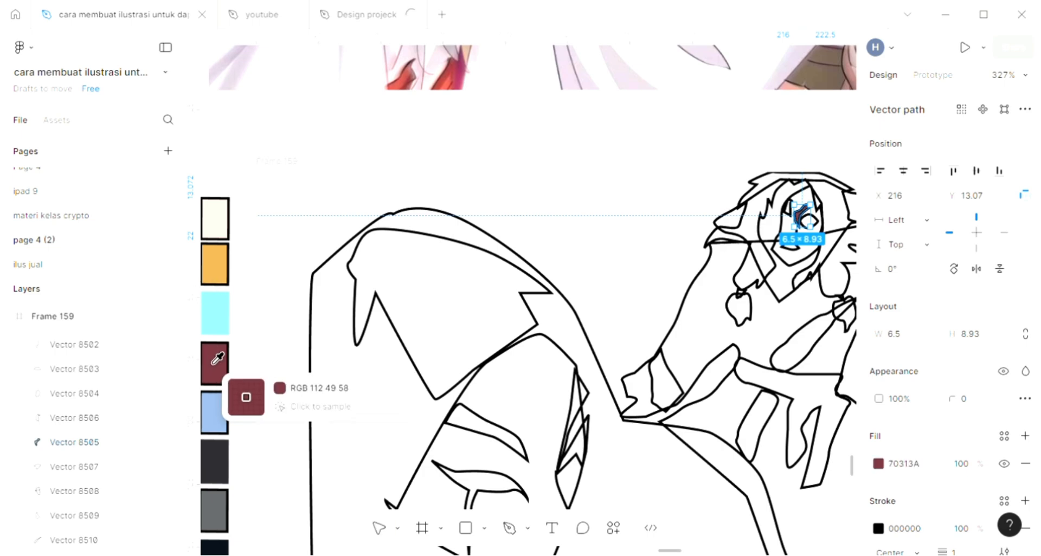
pyautogui.press('Escape')
# Brighten the fill of the marking beside the eye to red C73C50.
pyautogui.hscroll(5, 217, 363)
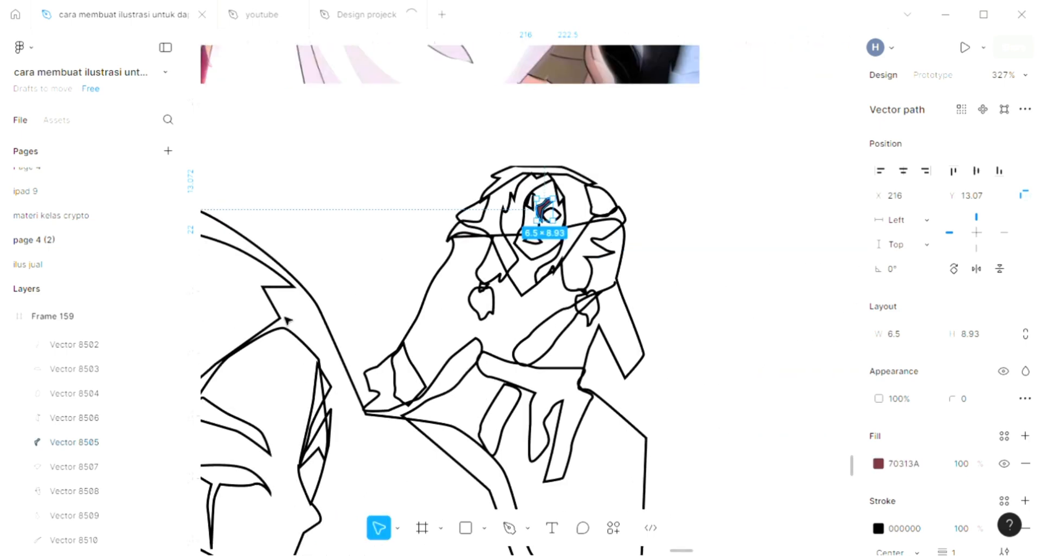
pyautogui.scroll(3, 392, 278)
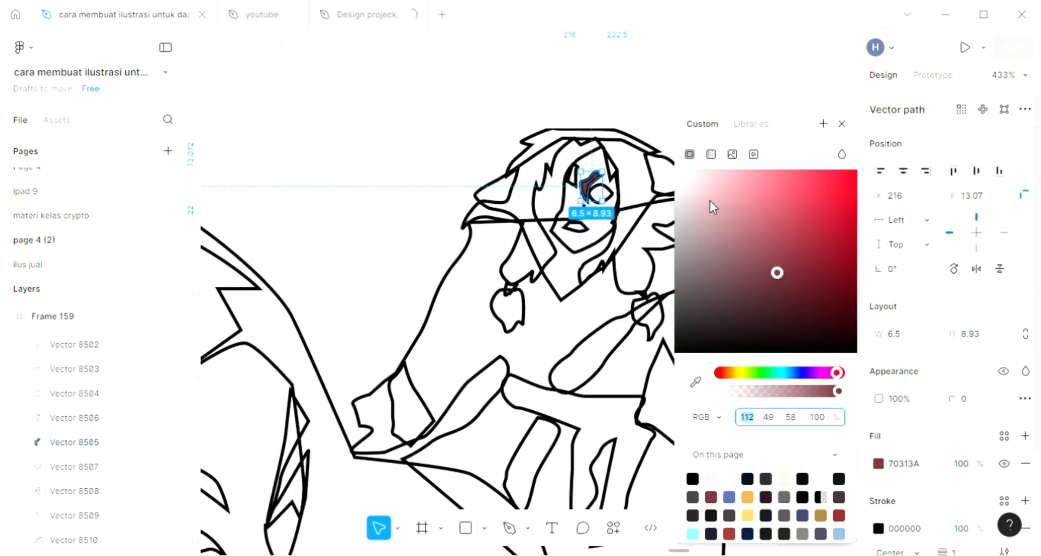
pyautogui.moveTo(791, 234); pyautogui.dragTo(803, 218)
pyautogui.click(843, 124)
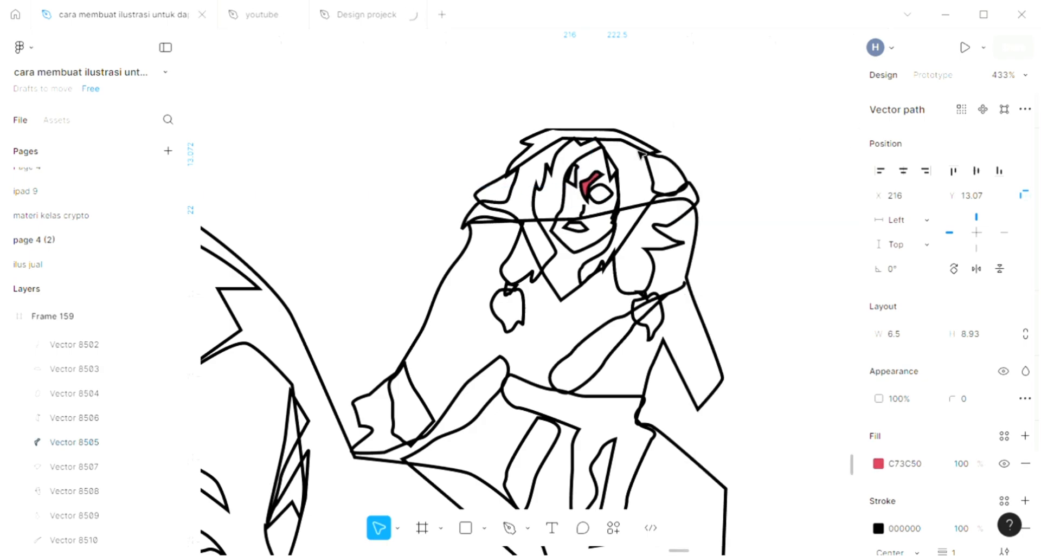
# Fill the second, narrower face marking with red C73C50 sampled from the first marking.
pyautogui.click(571, 174)
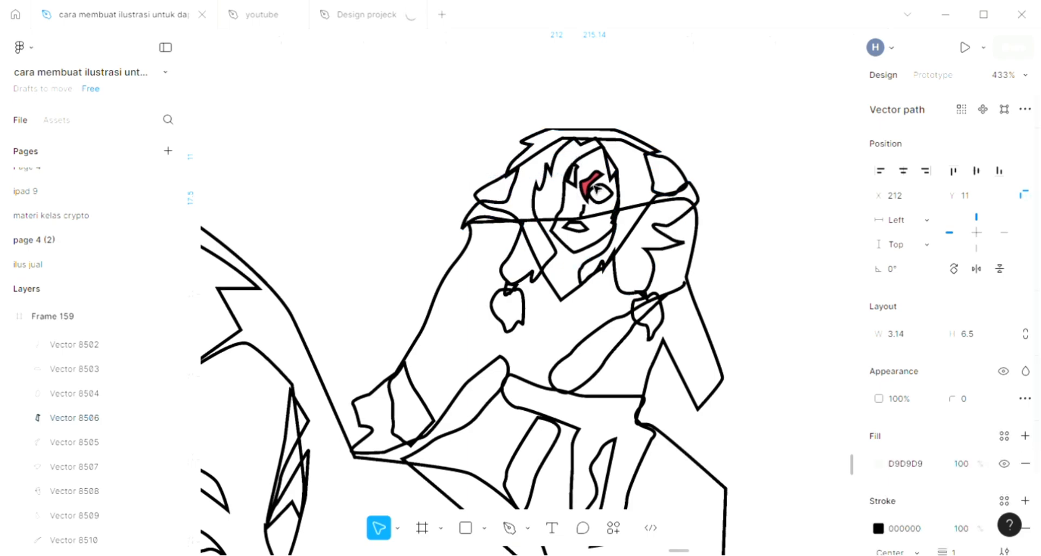
pyautogui.scroll(5, 602, 192)
pyautogui.scroll(1, 611, 202)
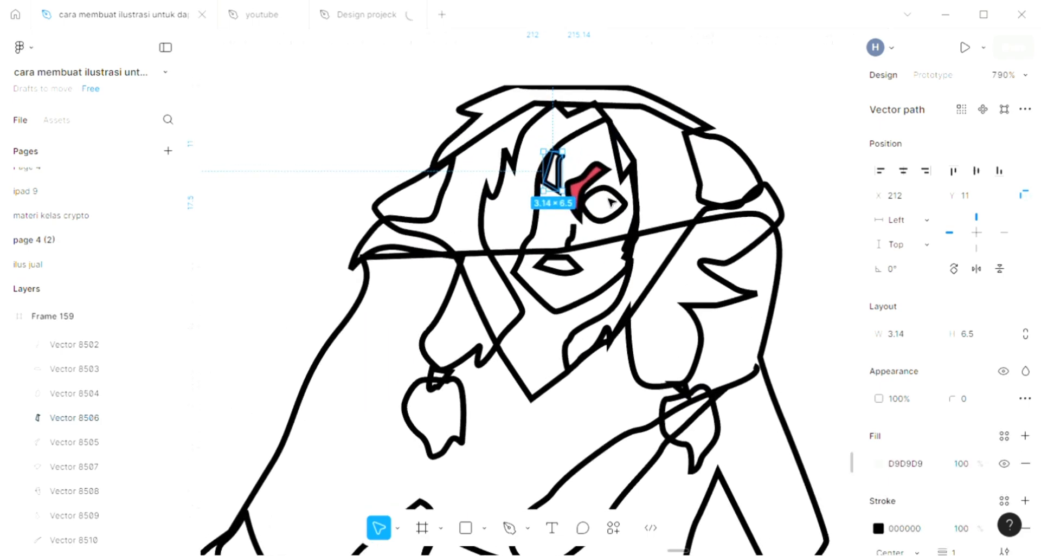
pyautogui.press('i')
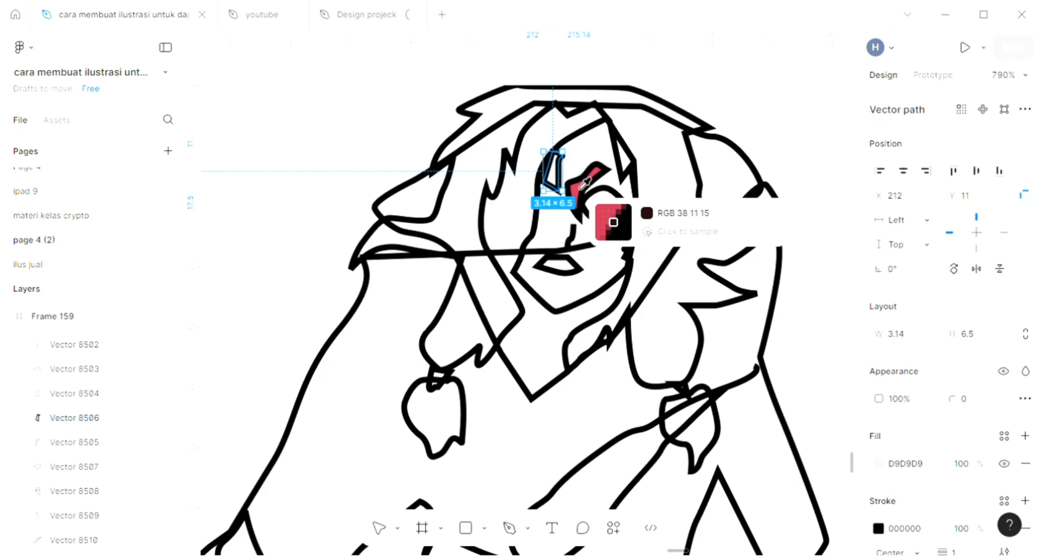
pyautogui.scroll(1, 583, 187)
pyautogui.scroll(2, 584, 186)
pyautogui.click(581, 184)
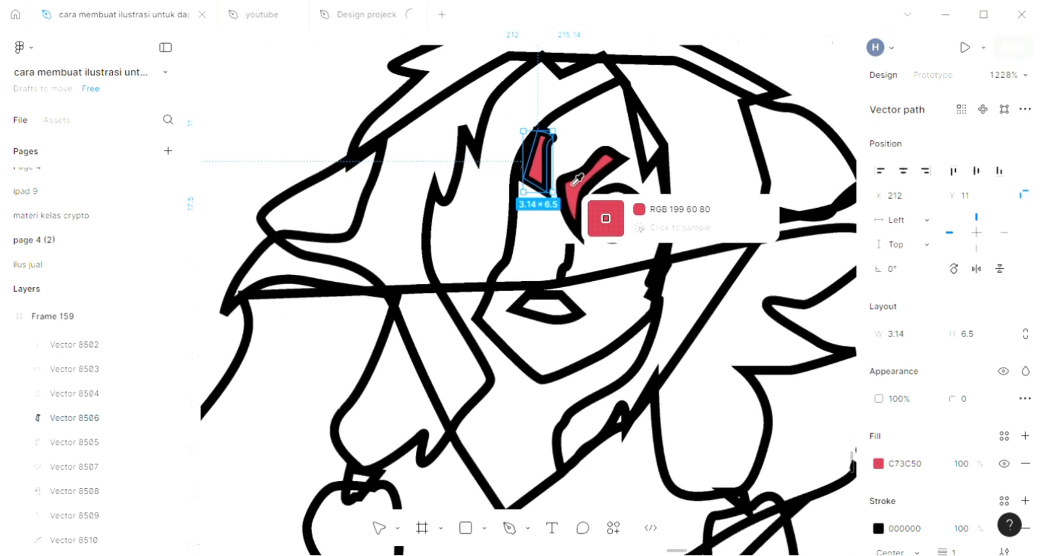
pyautogui.scroll(-2, 584, 183)
pyautogui.scroll(-2, 584, 184)
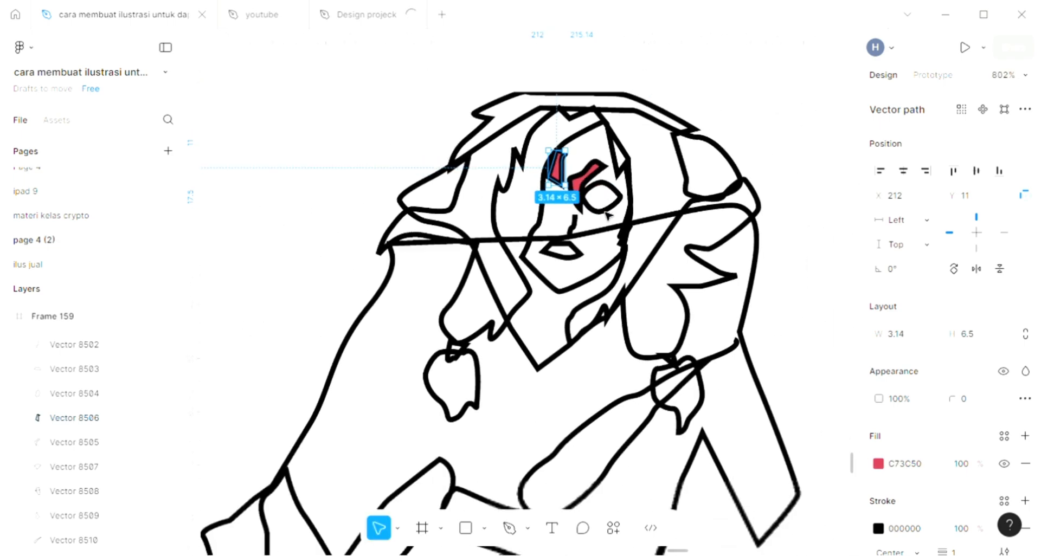
# Fill the smaller character's face shape with the cream palette swatch colour and send it to the back.
pyautogui.click(607, 216)
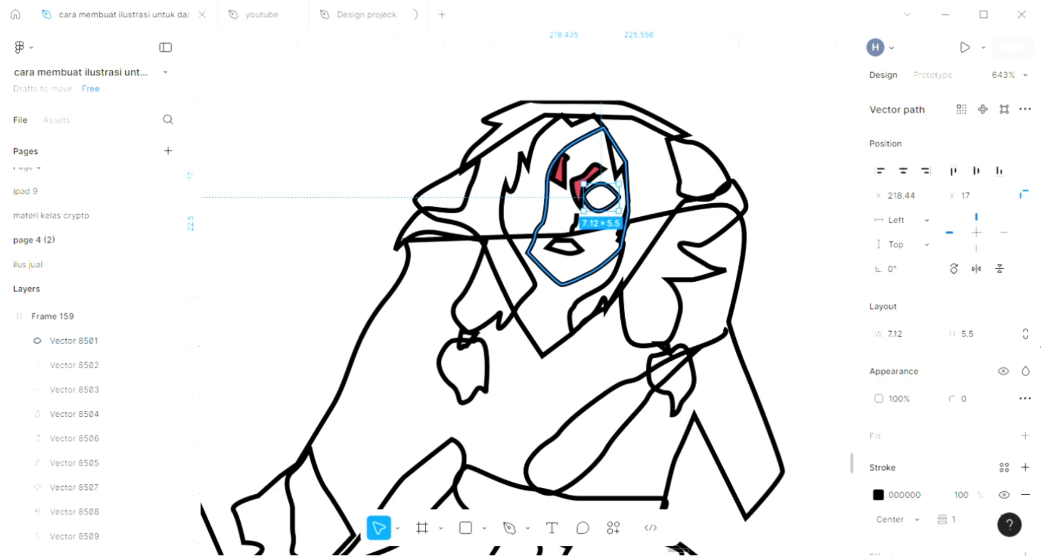
pyautogui.click(622, 225)
pyautogui.click(1025, 436)
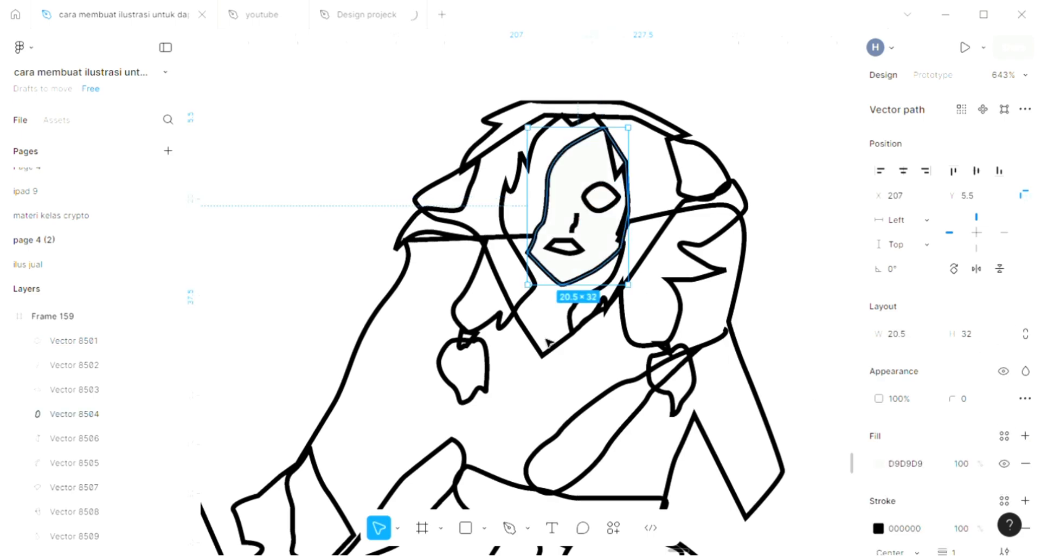
pyautogui.scroll(-5, 547, 342)
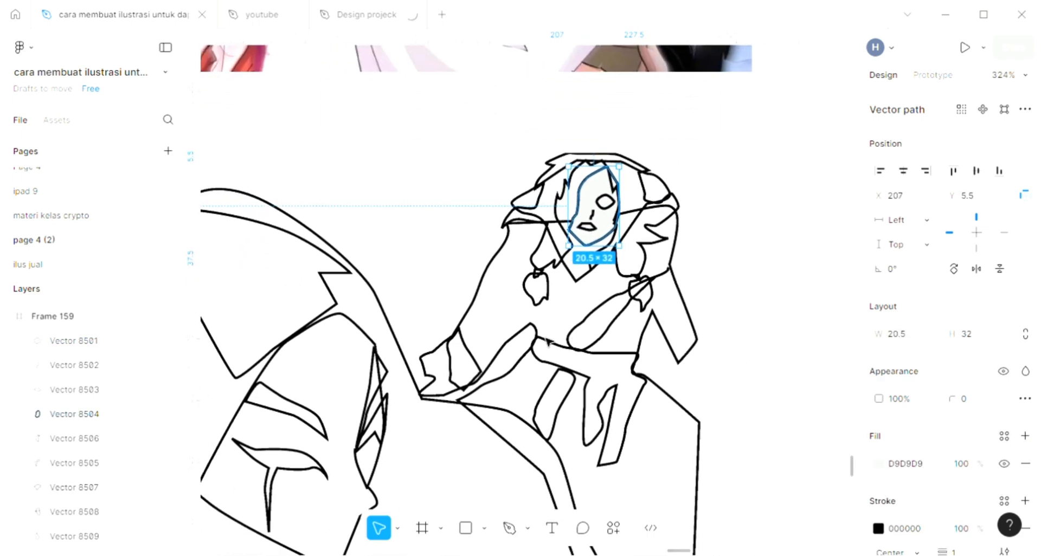
pyautogui.hscroll(-5, 547, 342)
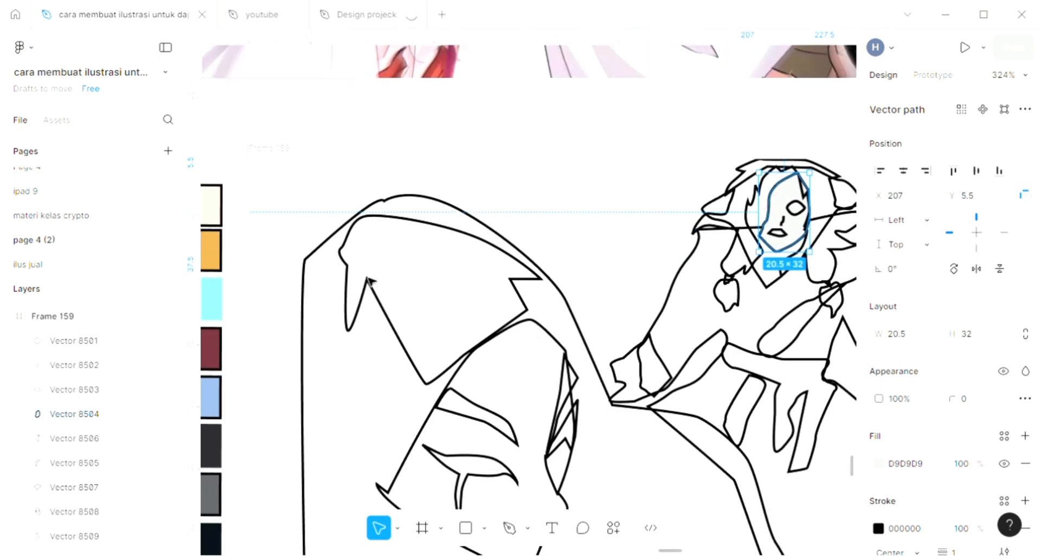
pyautogui.press('i')
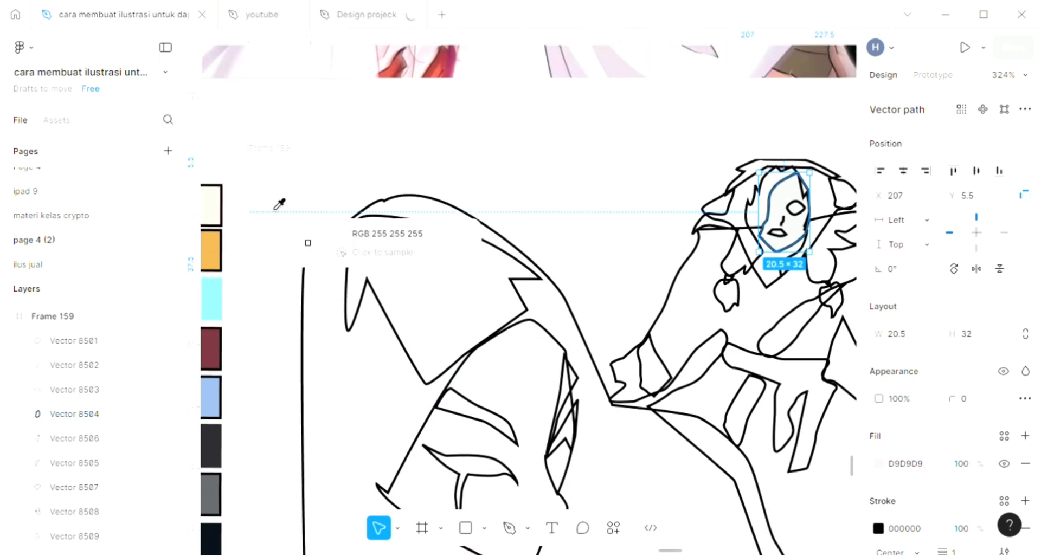
pyautogui.click(211, 205)
pyautogui.scroll(4, 651, 348)
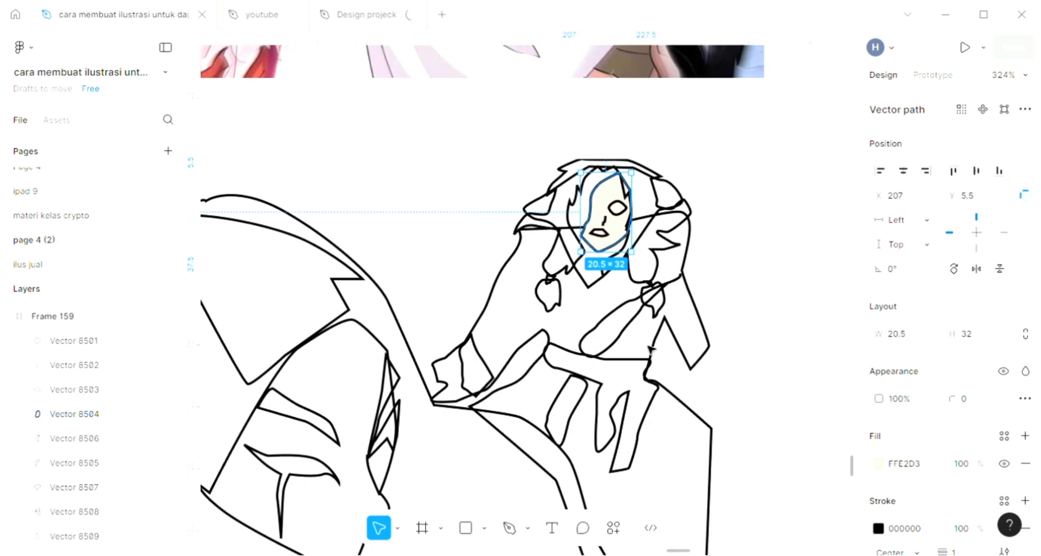
pyautogui.scroll(1, 651, 349)
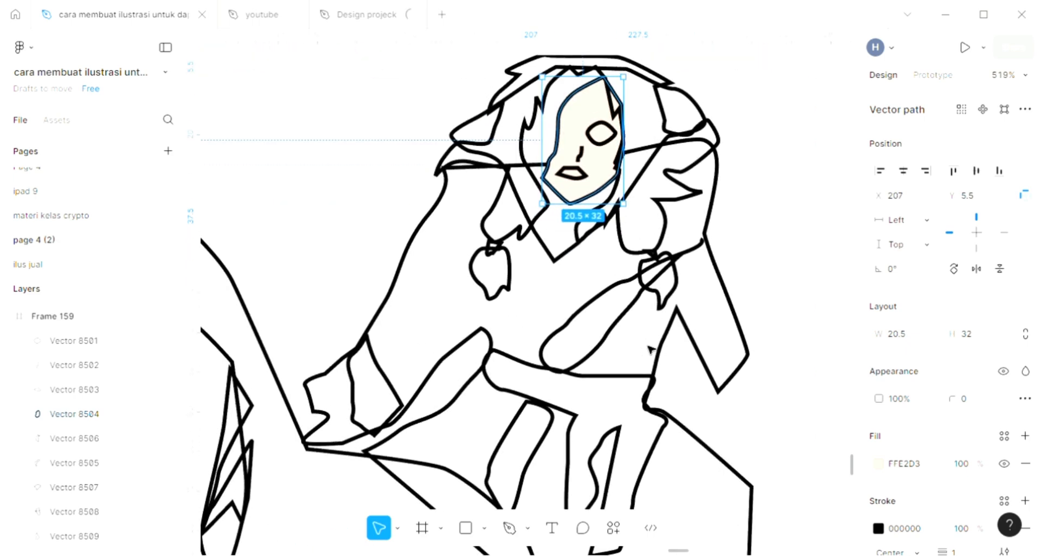
pyautogui.hotkey('ctrl', 'shift', '[')
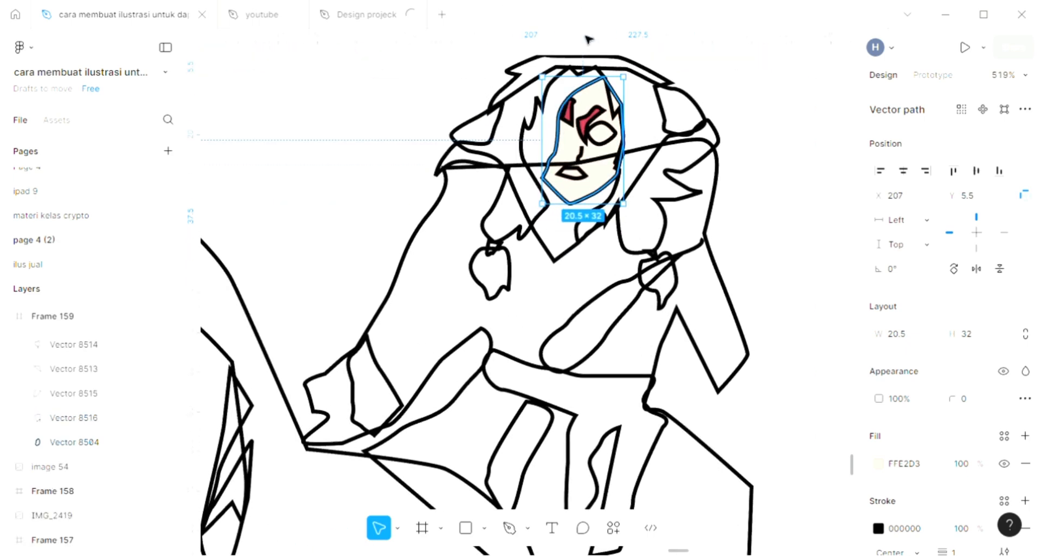
# Add a fill to the eye outline and set it to white FFFFFF, sampled from the canvas.
pyautogui.scroll(3, 590, 140)
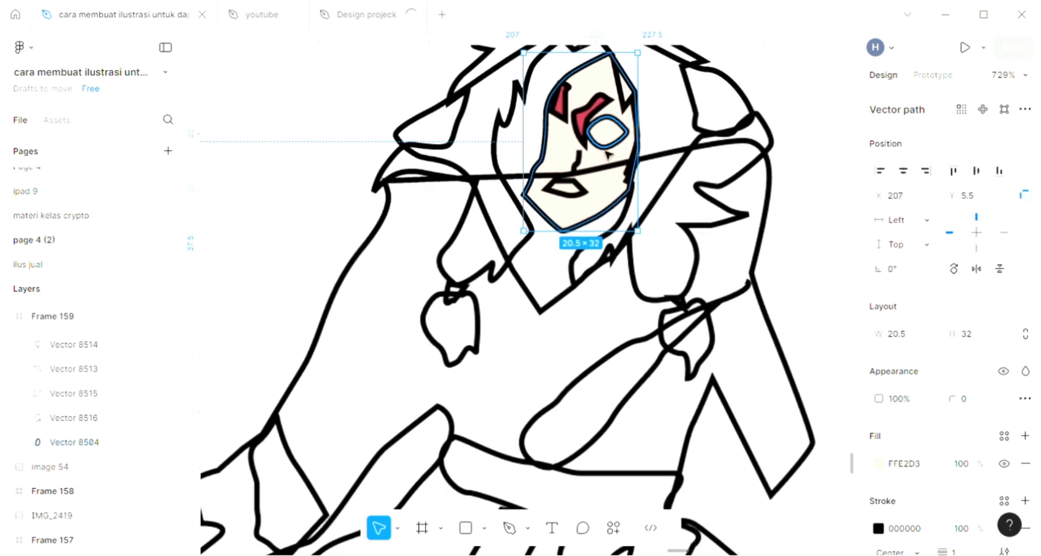
pyautogui.click(606, 146)
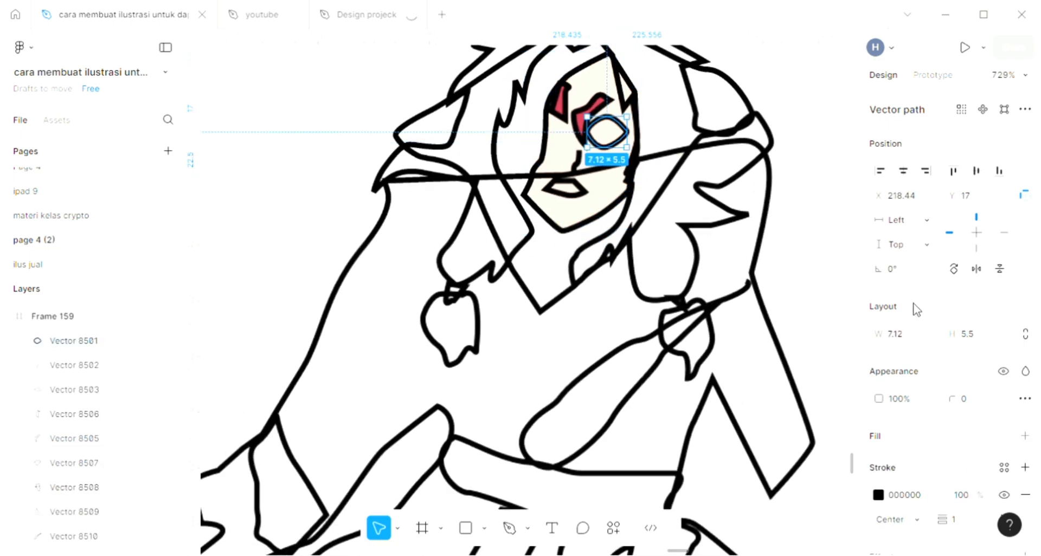
pyautogui.click(1025, 436)
pyautogui.scroll(3, 591, 173)
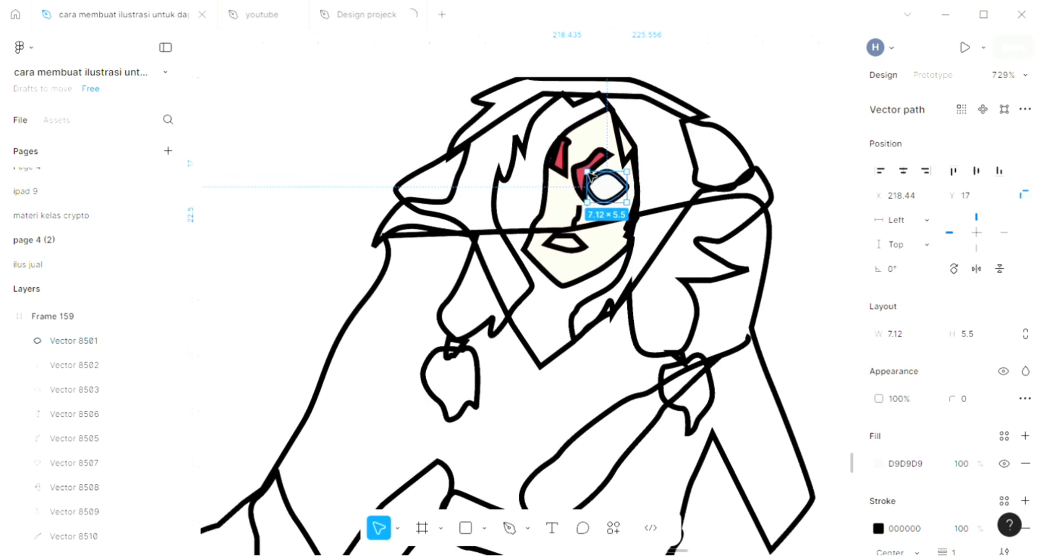
pyautogui.press('i')
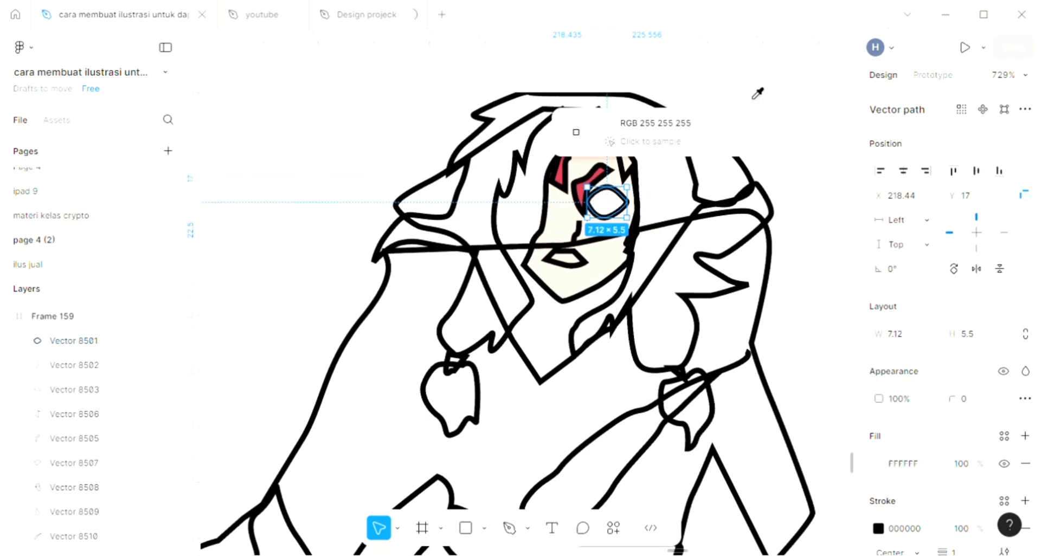
pyautogui.click(758, 94)
# Add a fill to the mouth shape, set it to white FFFFFF, and deselect it.
pyautogui.scroll(3, 637, 161)
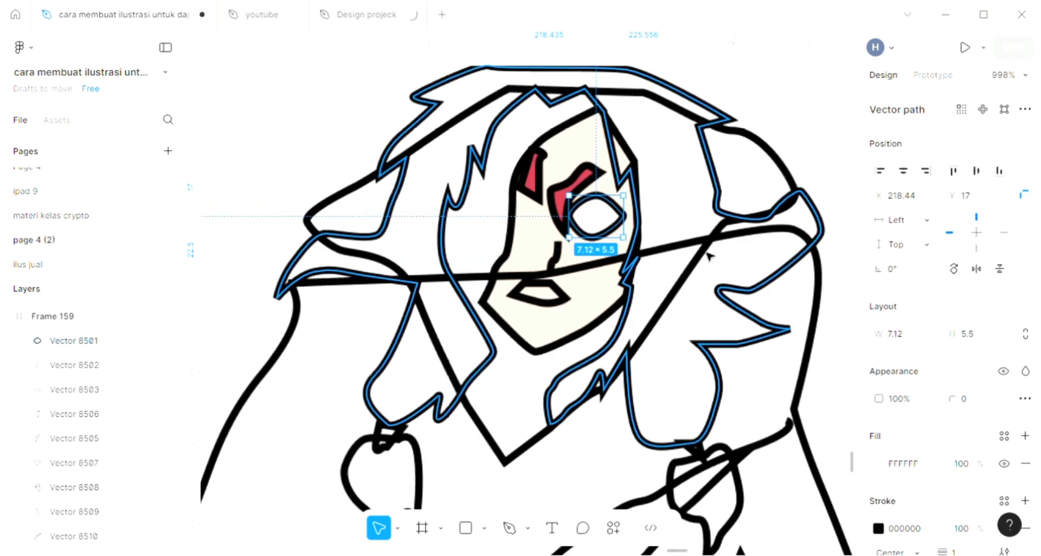
pyautogui.click(533, 302)
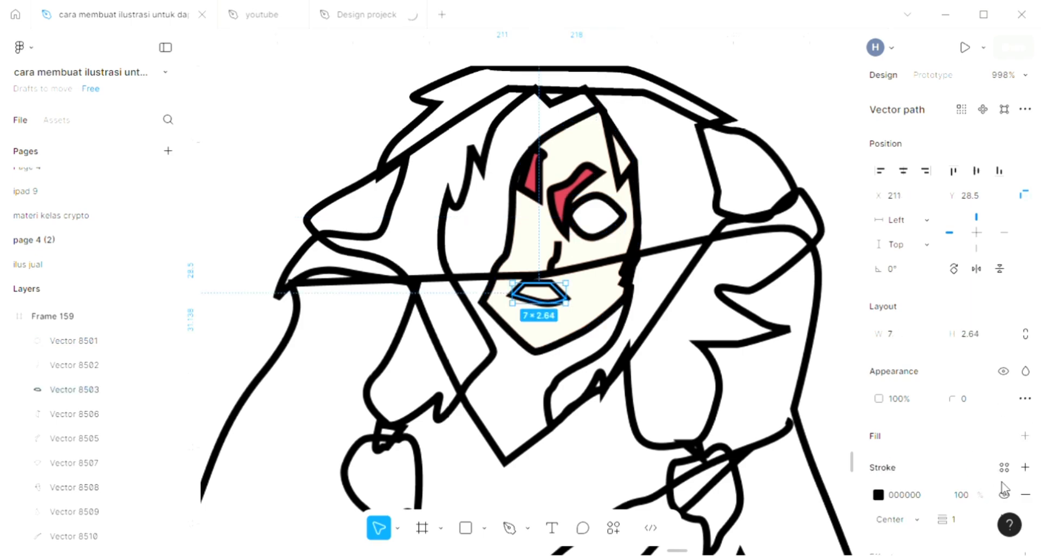
pyautogui.click(1025, 436)
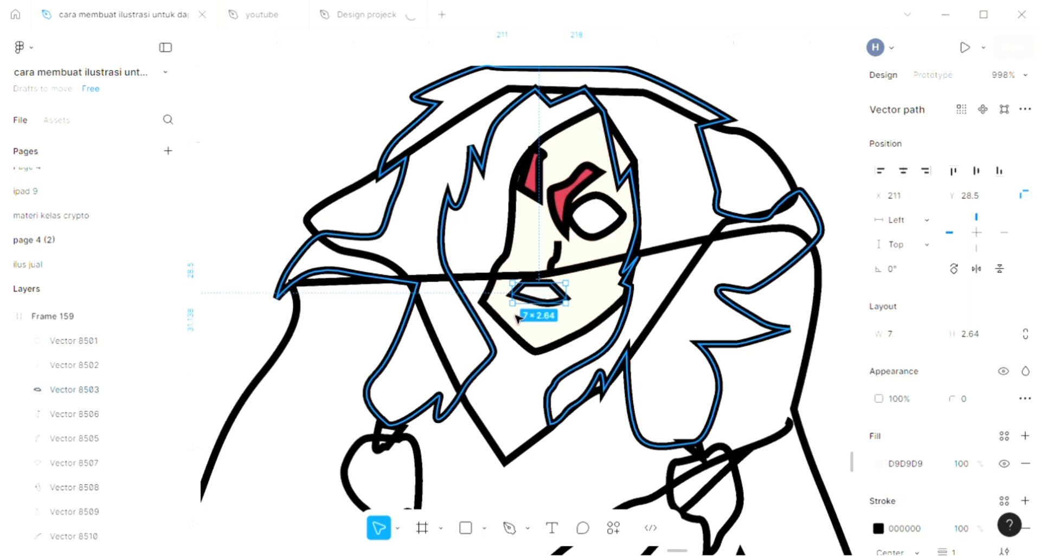
pyautogui.click(314, 182)
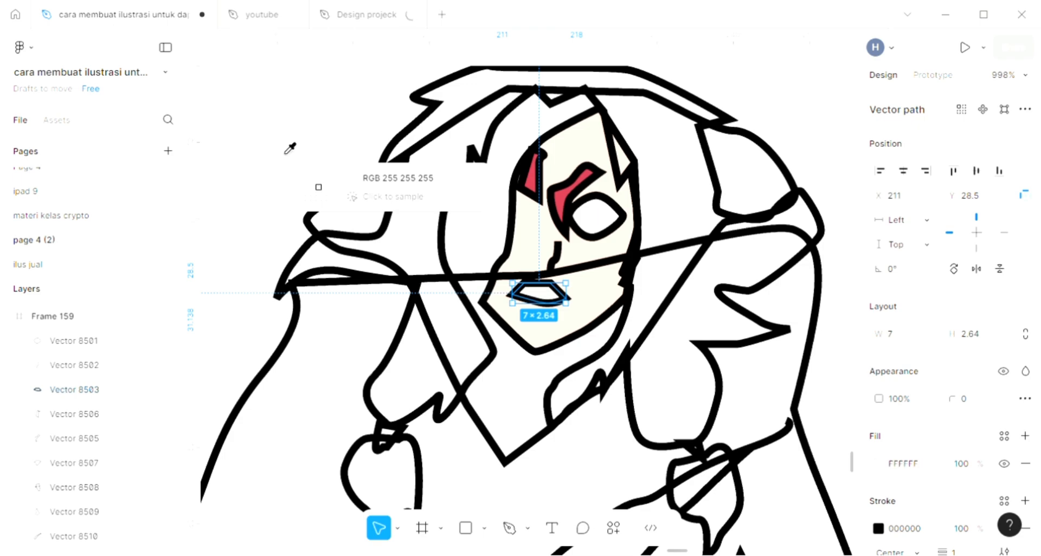
pyautogui.press('Escape')
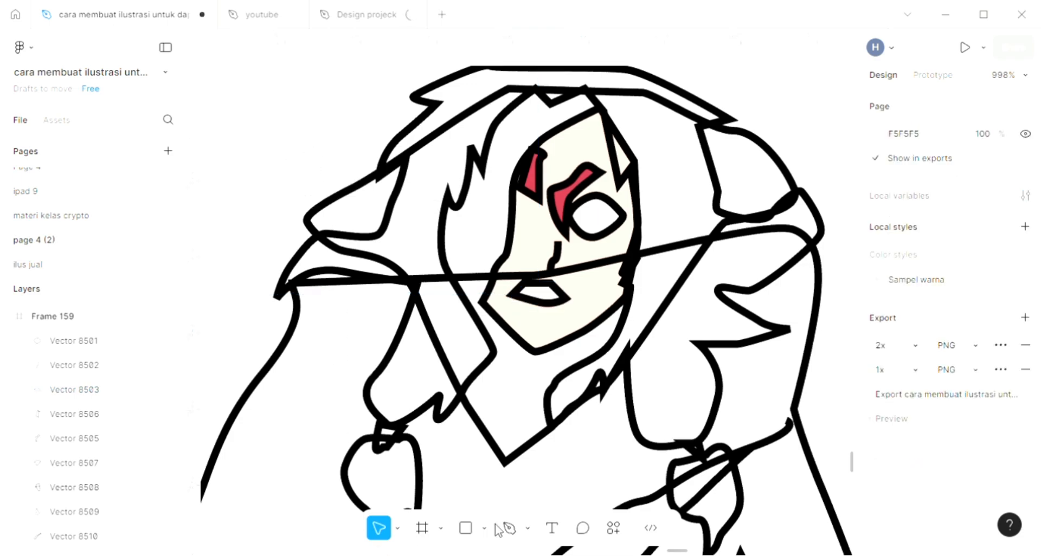
# Draw a closed, narrow pupil about 2.1 × 4.9 inside the eye with the Pen tool and add a fill.
pyautogui.click(510, 528)
pyautogui.scroll(3, 583, 307)
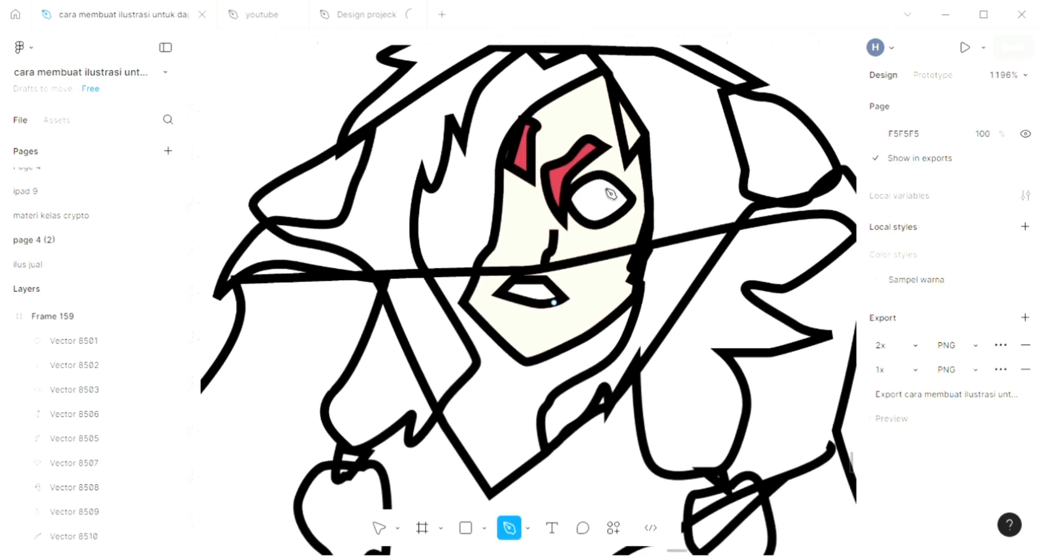
pyautogui.scroll(2, 599, 209)
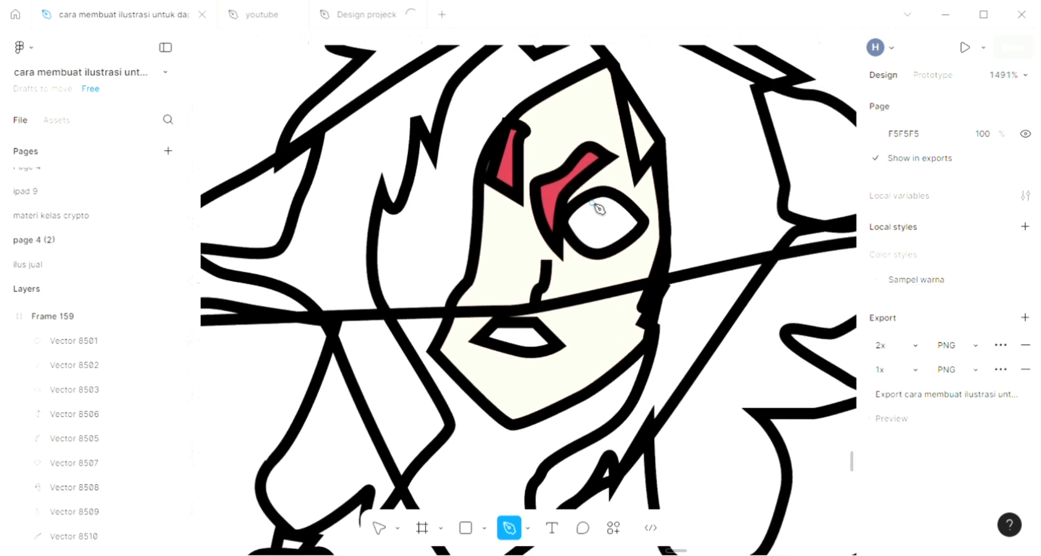
pyautogui.moveTo(597, 254); pyautogui.dragTo(614, 259)
pyautogui.click(614, 244)
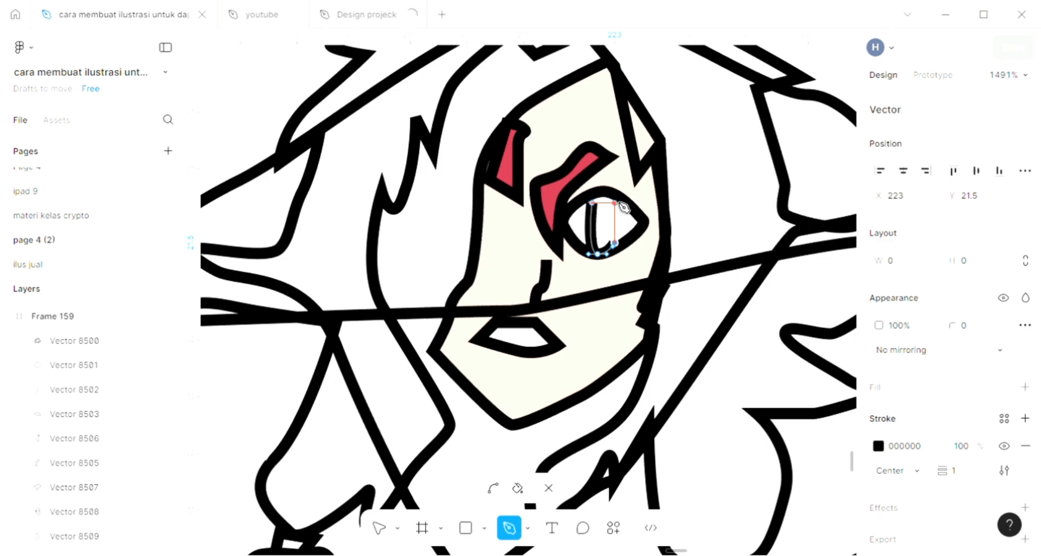
pyautogui.click(613, 203)
pyautogui.click(592, 201)
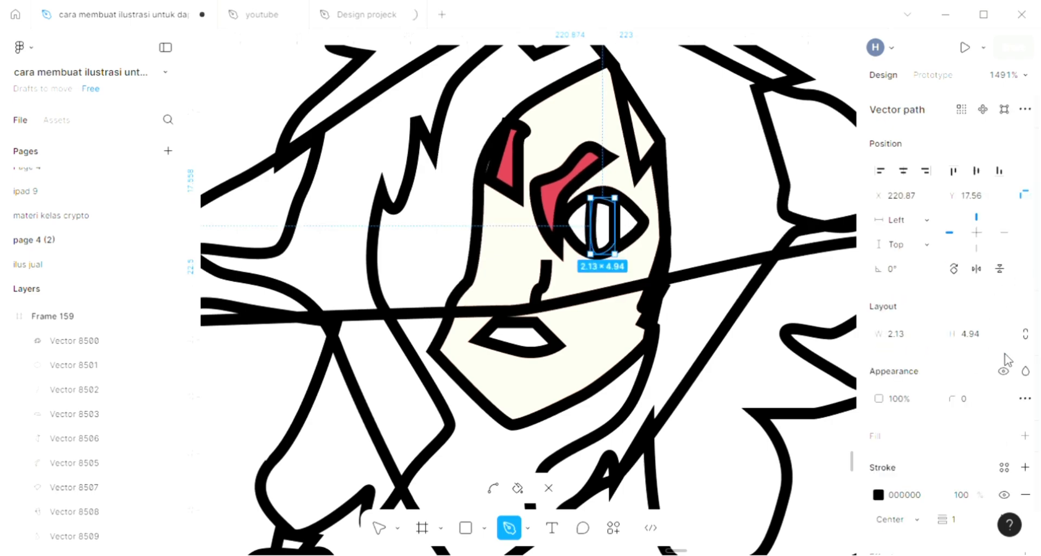
pyautogui.press('Escape')
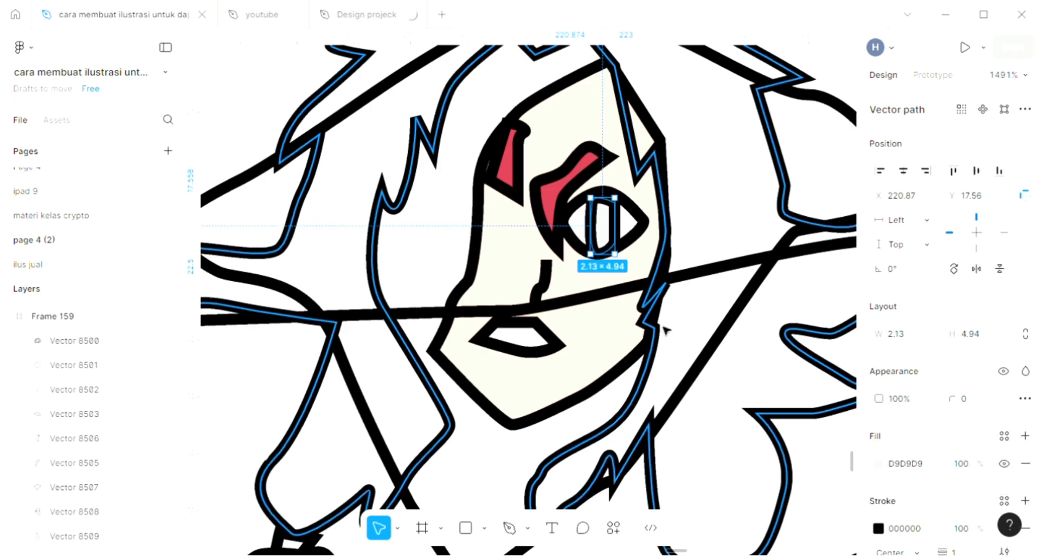
# Set the pupil's fill to dark grey 29282D, sampled from the dark swatch of the palette beside the frame.
pyautogui.scroll(-5, 665, 337)
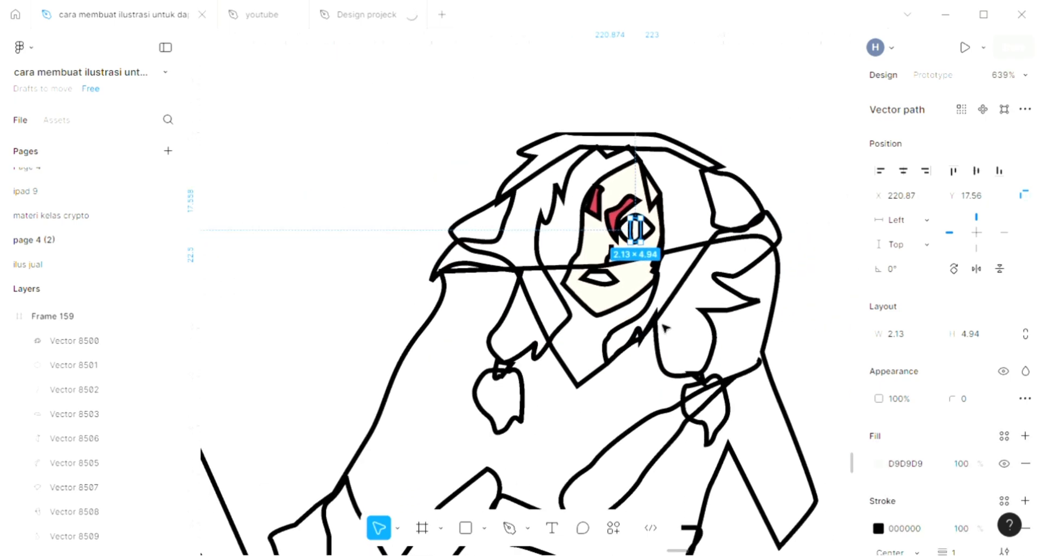
pyautogui.scroll(-3, 664, 328)
pyautogui.scroll(-4, 662, 319)
pyautogui.scroll(5, 457, 319)
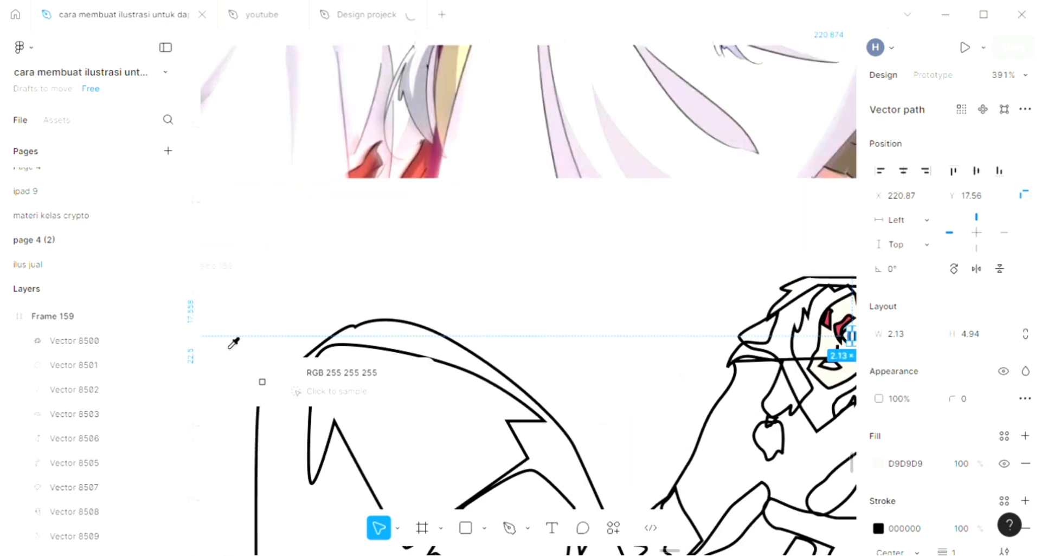
pyautogui.scroll(-3, 255, 330)
pyautogui.hscroll(-2, 257, 332)
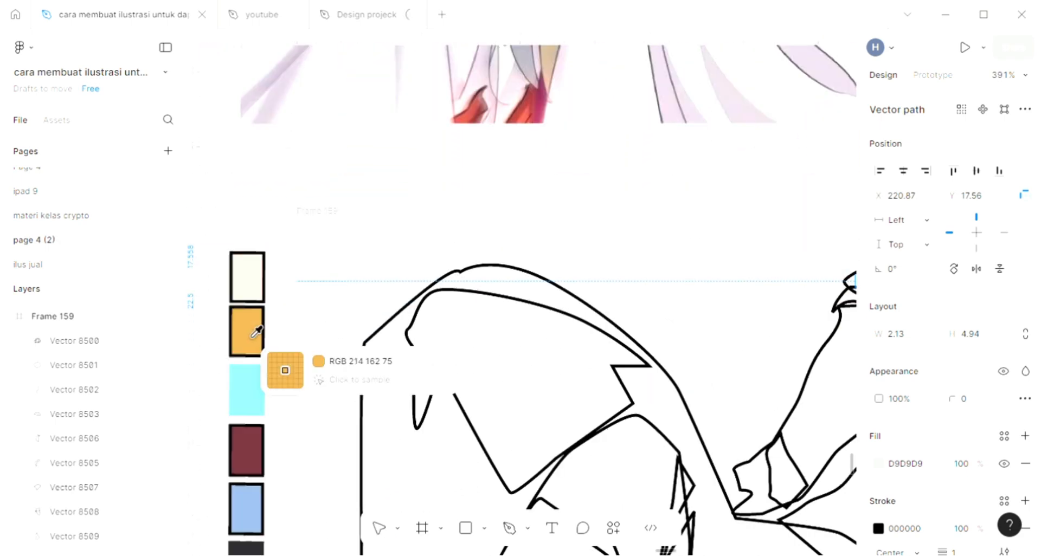
pyautogui.scroll(-1, 244, 477)
pyautogui.scroll(-2, 251, 536)
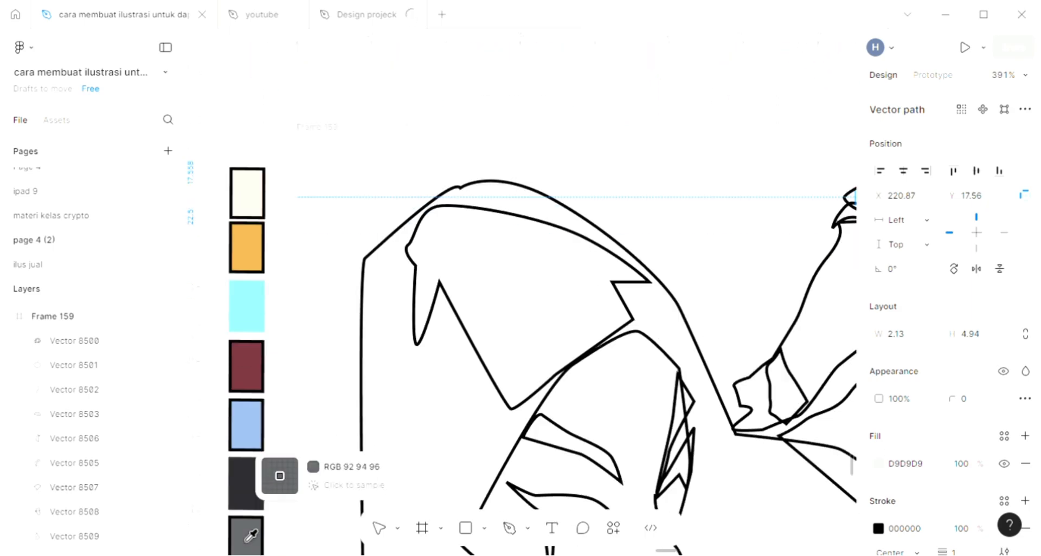
pyautogui.click(258, 484)
pyautogui.hscroll(10, 258, 488)
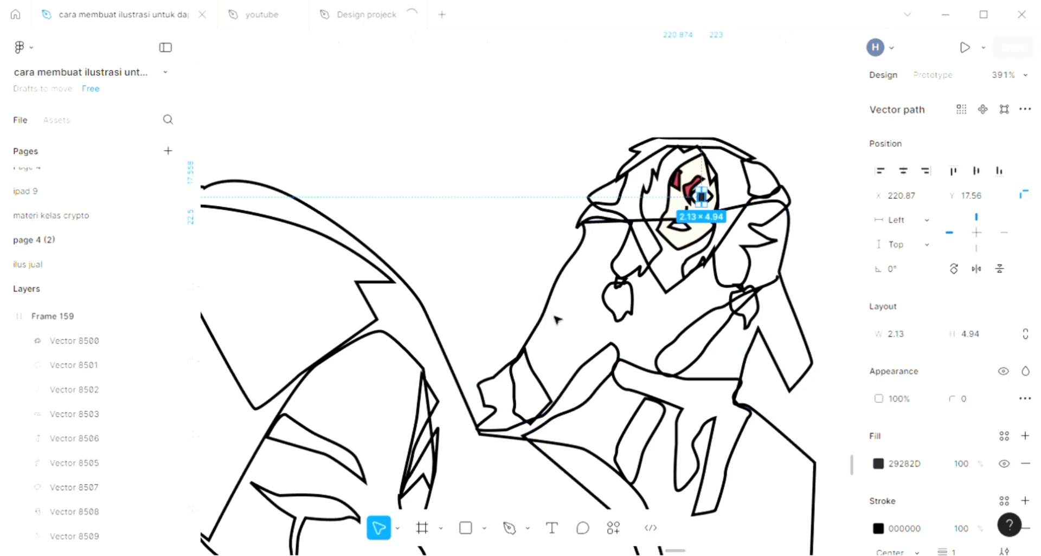
pyautogui.hscroll(3, 557, 321)
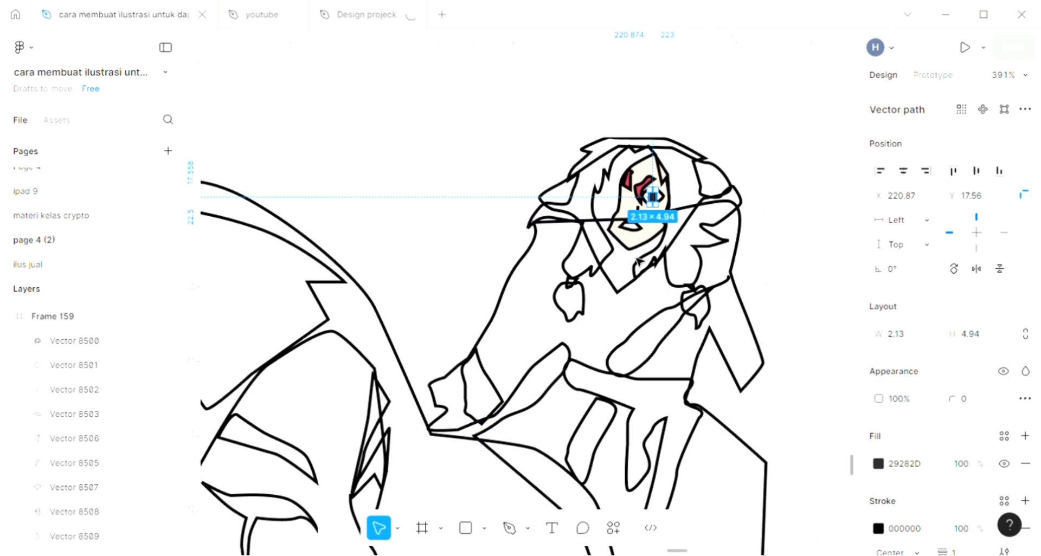
# Add a fill to the smaller character's outer hair shape and set it to dark grey 555252.
pyautogui.click(596, 210)
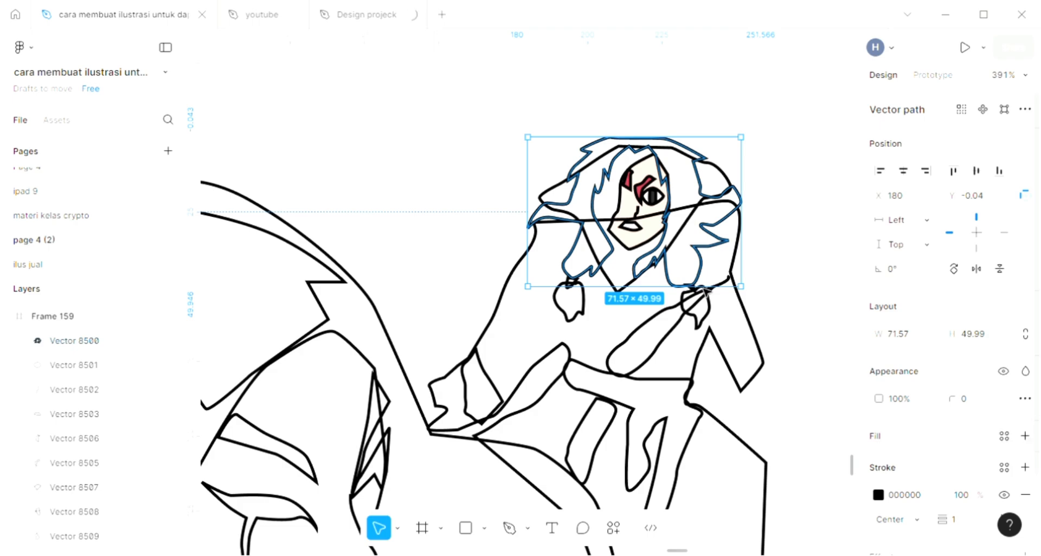
pyautogui.click(1026, 436)
pyautogui.scroll(1, 742, 368)
pyautogui.scroll(2, 742, 367)
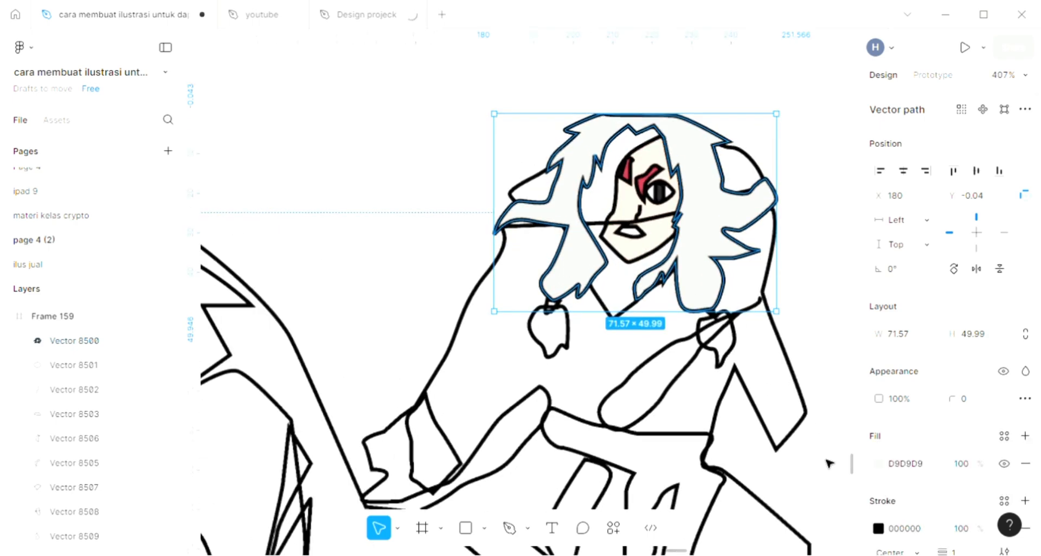
pyautogui.click(879, 530)
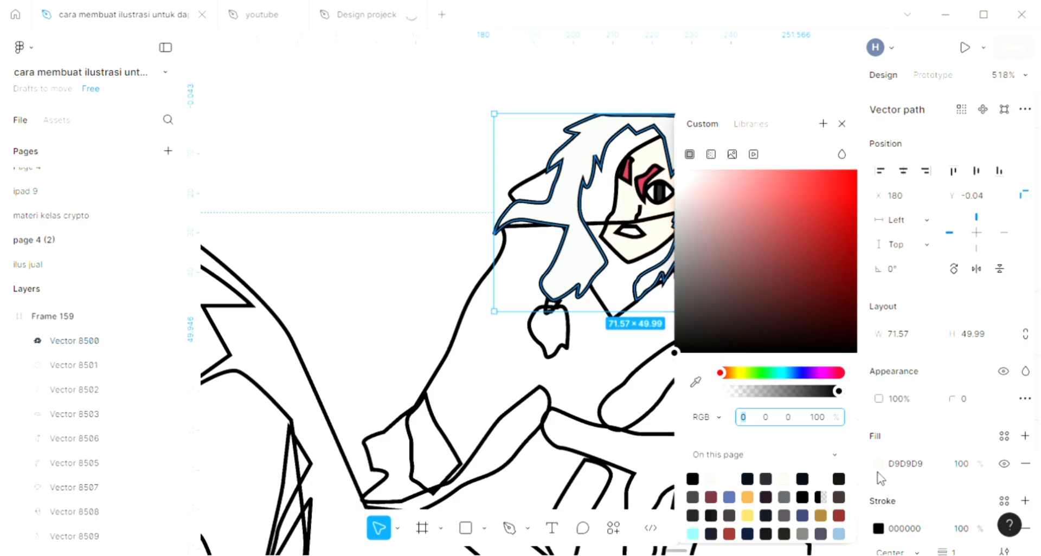
pyautogui.click(878, 466)
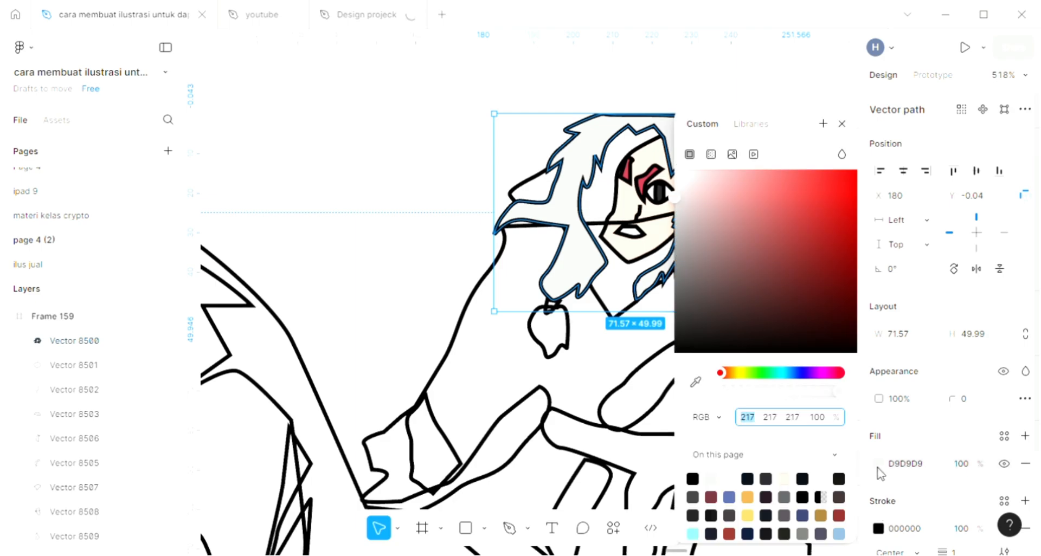
pyautogui.click(682, 293)
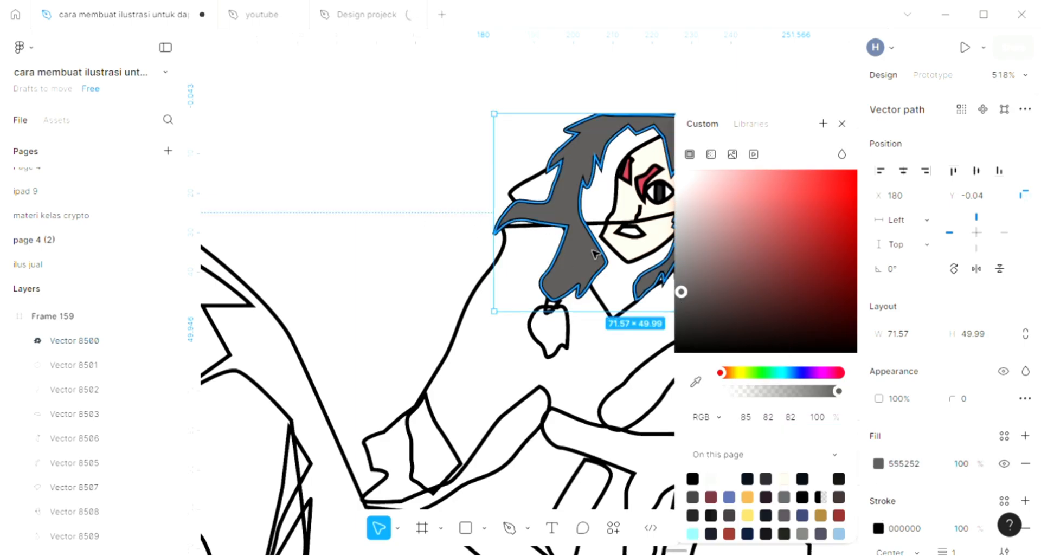
# Fill the inner hair shape behind the face with black 000000 sampled from the canvas, send it to the back, and deselect it.
pyautogui.click(548, 184)
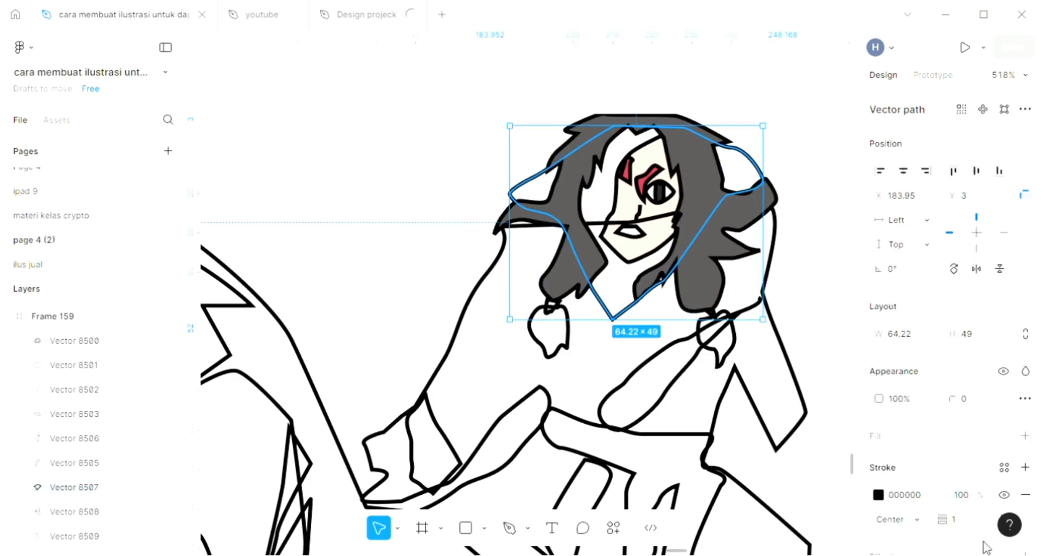
pyautogui.click(1026, 436)
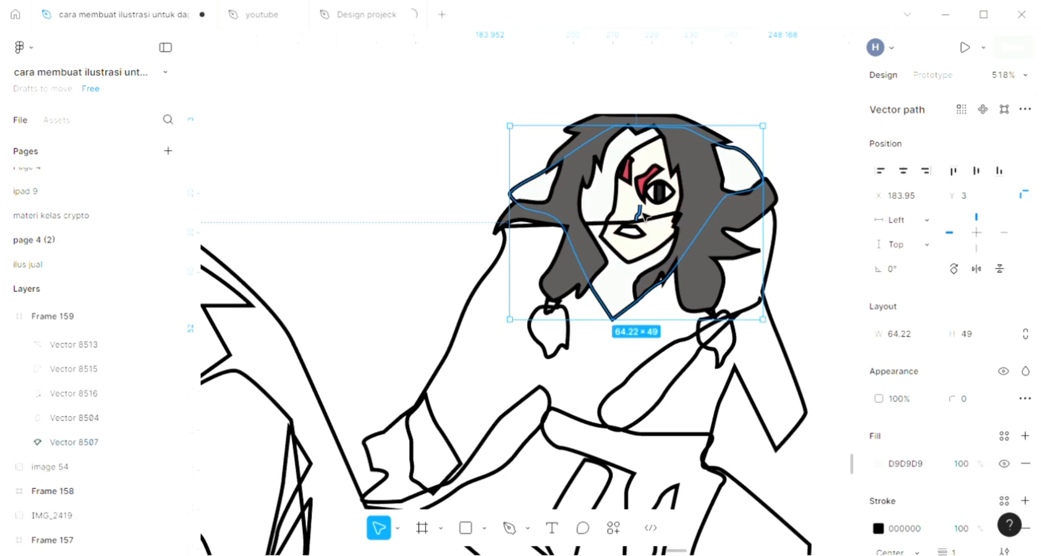
pyautogui.scroll(3, 644, 217)
pyautogui.scroll(1, 645, 217)
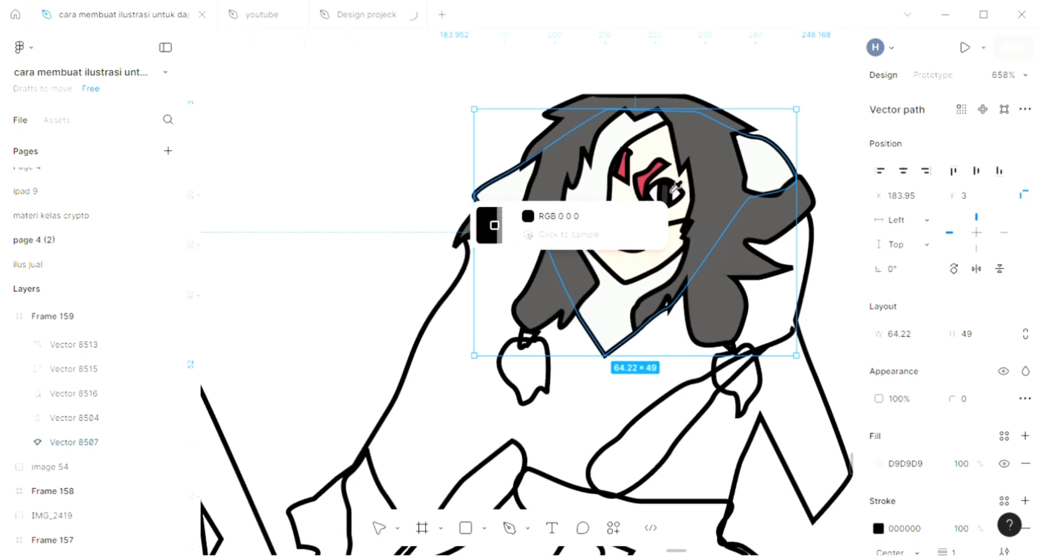
pyautogui.click(672, 191)
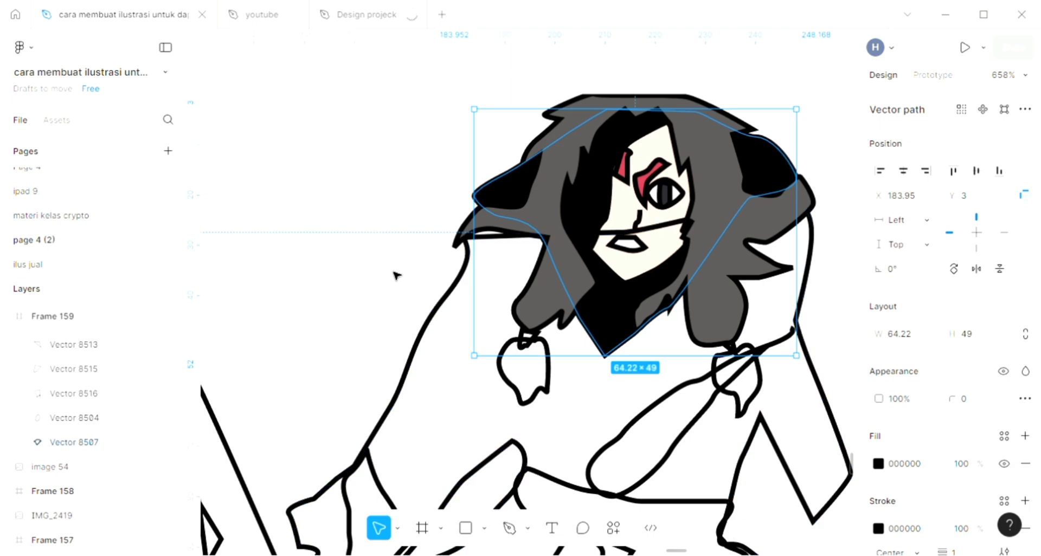
pyautogui.click(785, 390)
# Add a fill to the smaller character's large robe shape, send it to the back, and deselect it.
pyautogui.scroll(-1, 774, 349)
pyautogui.scroll(-2, 781, 349)
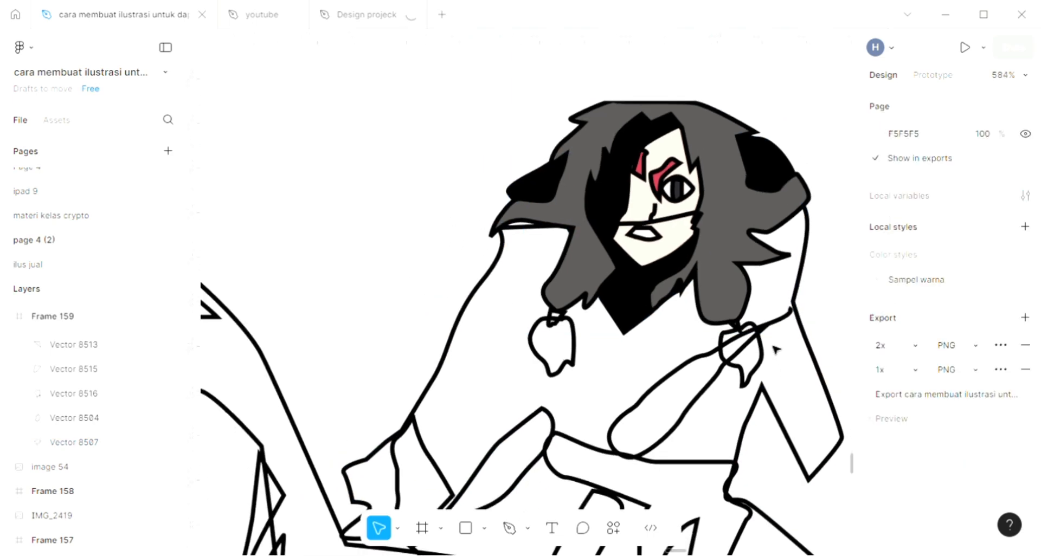
pyautogui.scroll(-1, 542, 324)
pyautogui.scroll(-1, 539, 318)
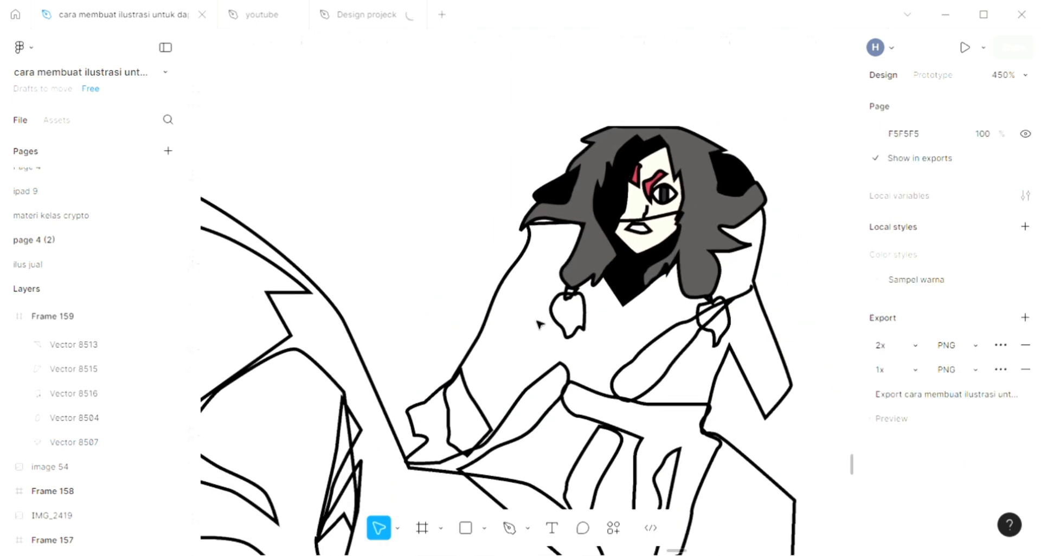
pyautogui.click(707, 356)
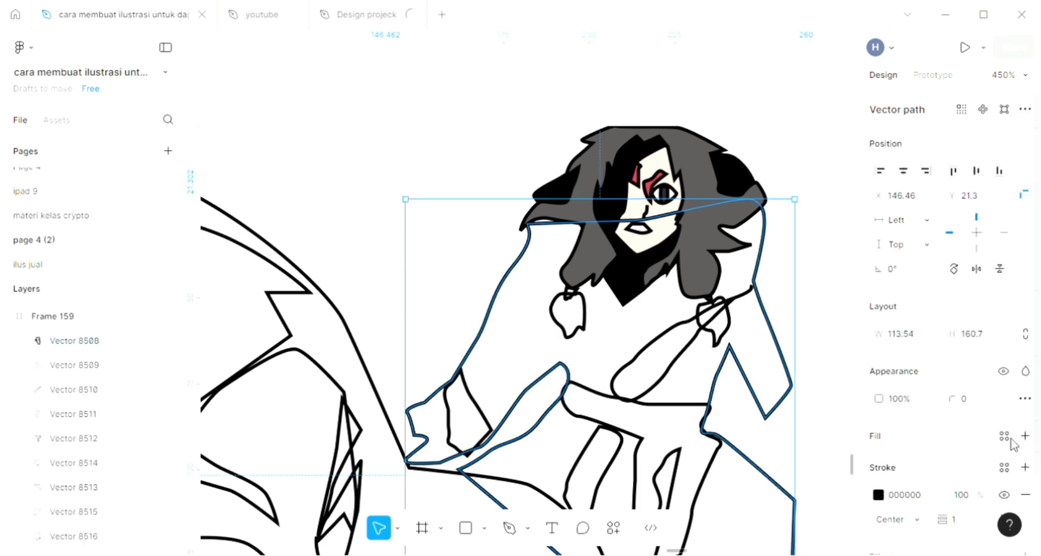
pyautogui.click(1025, 436)
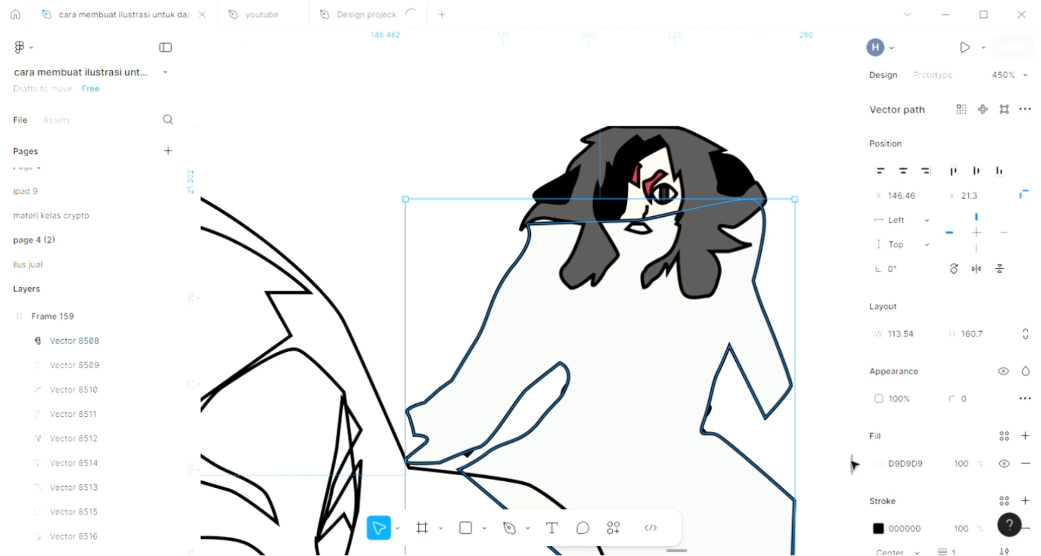
pyautogui.hotkey('ctrl', 'shift', '[')
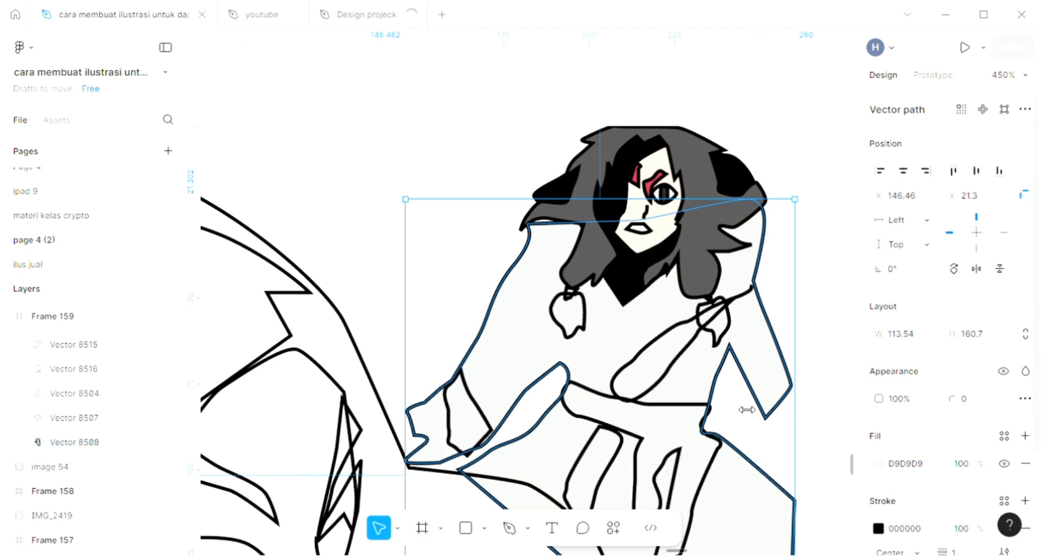
pyautogui.scroll(-1, 746, 410)
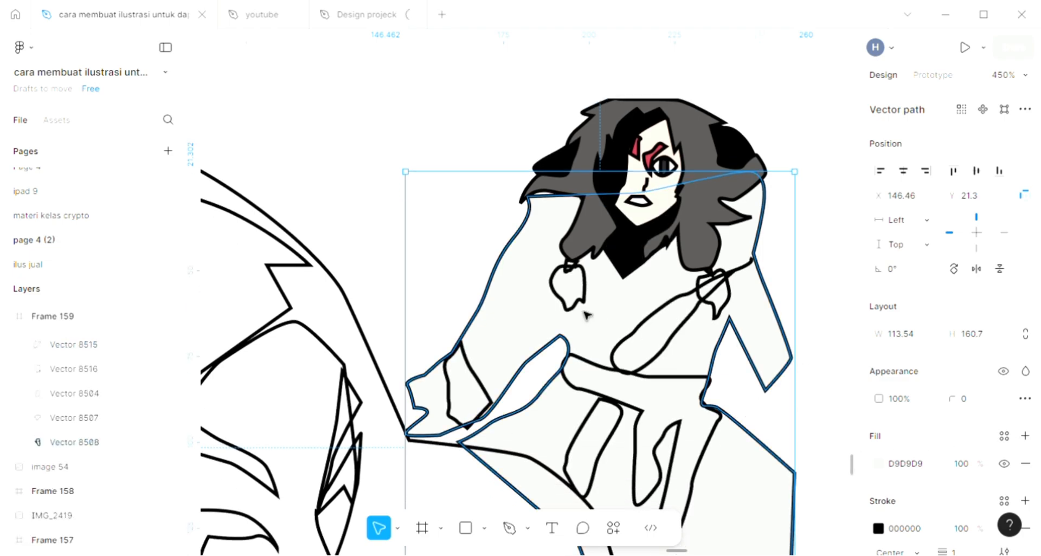
pyautogui.press('Escape')
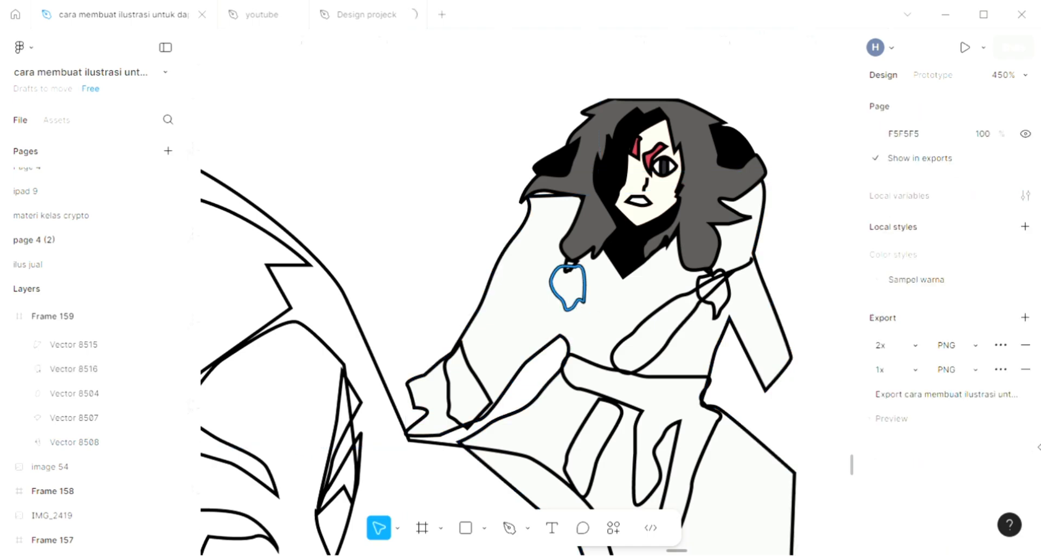
# Add a fill to the left hair tassel and set it to the hair's grey 555252, sampled from the canvas.
pyautogui.click(552, 283)
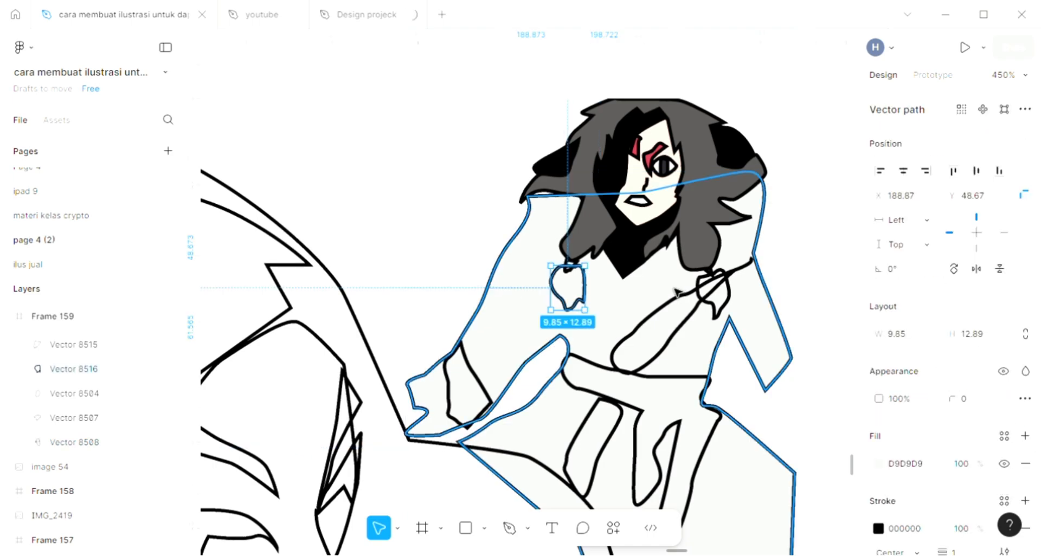
pyautogui.scroll(3, 680, 289)
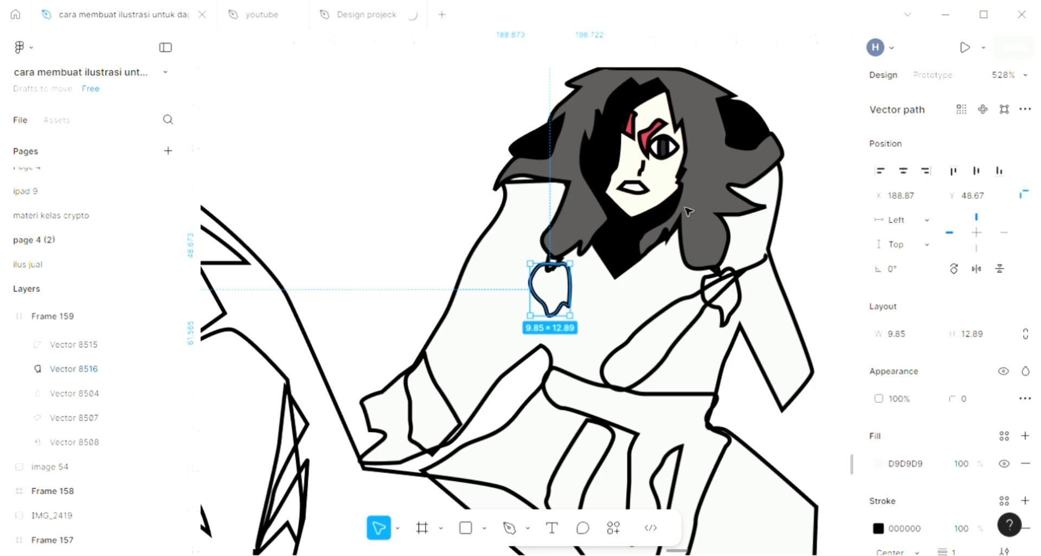
pyautogui.press('i')
pyautogui.click(688, 212)
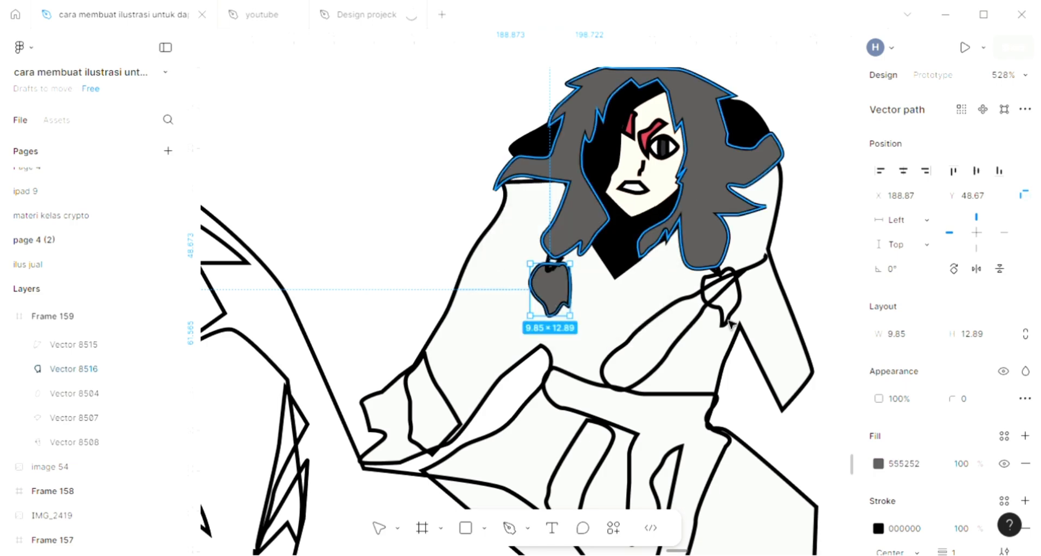
# Fill the right hair tassel with the grey 555252 sampled from the hair.
pyautogui.scroll(5, 729, 324)
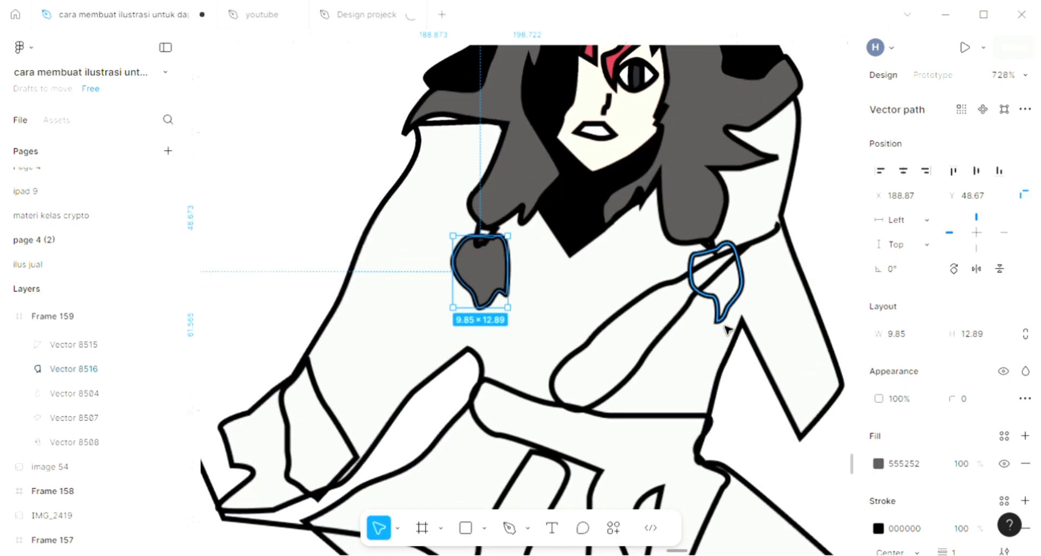
pyautogui.click(725, 326)
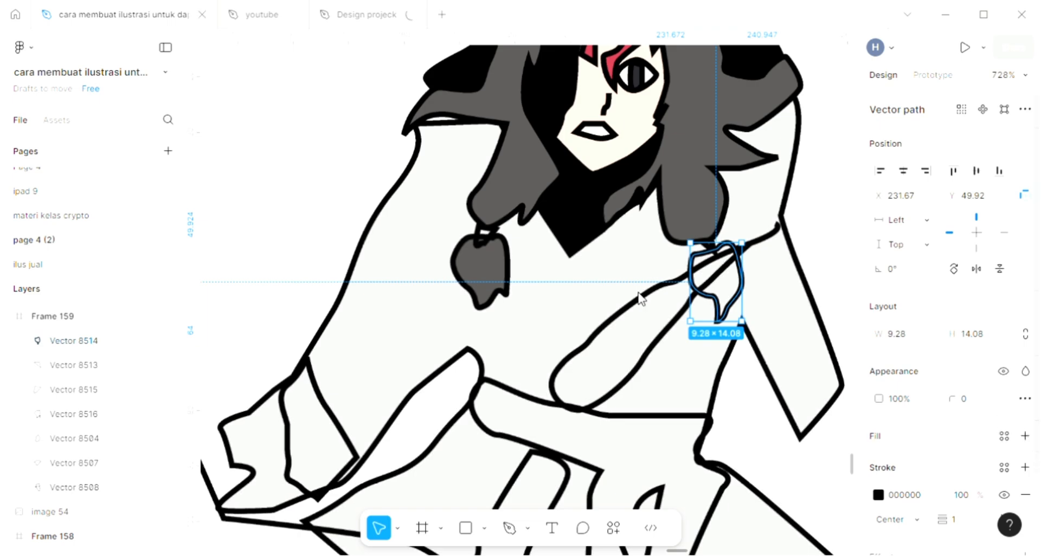
pyautogui.press('i')
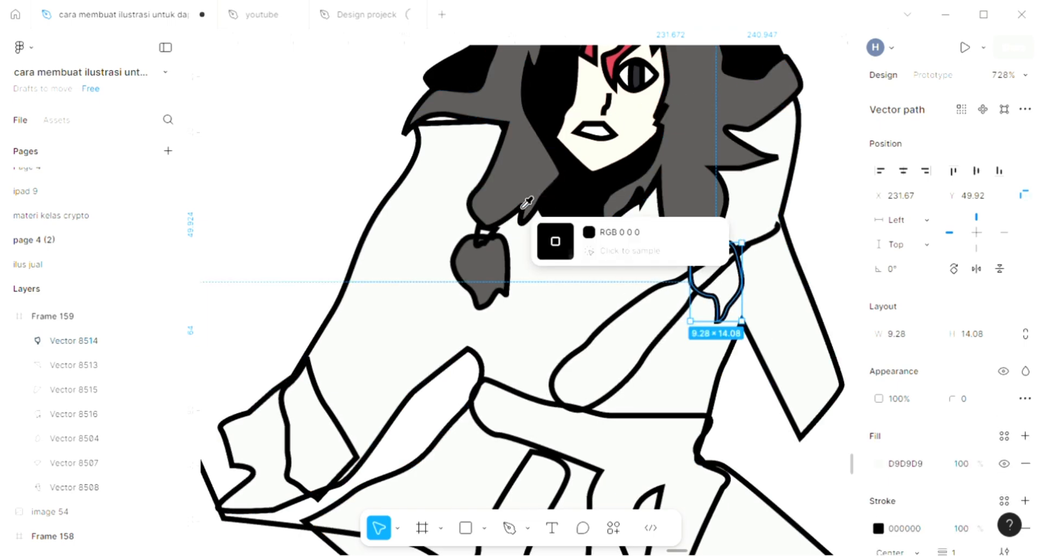
pyautogui.click(692, 201)
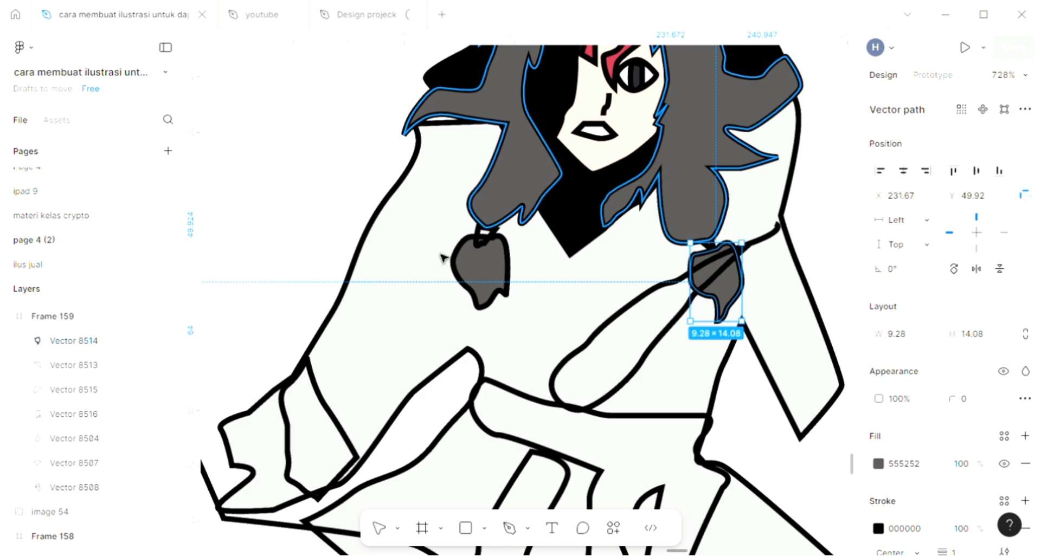
# Add a fill to the small hair tie above the left tassel and set it to FFE2D3, sampled from the face.
pyautogui.click(487, 239)
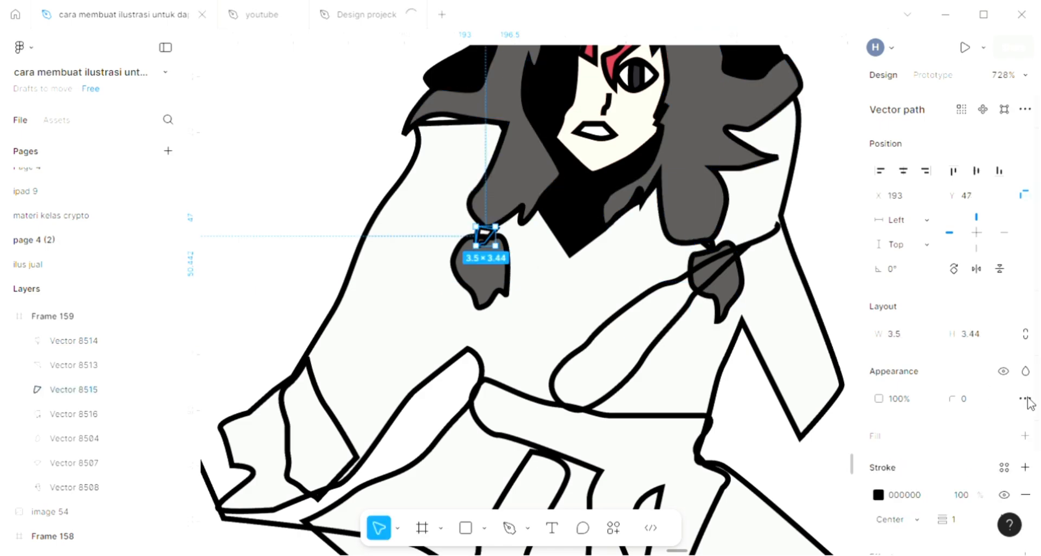
pyautogui.click(1025, 436)
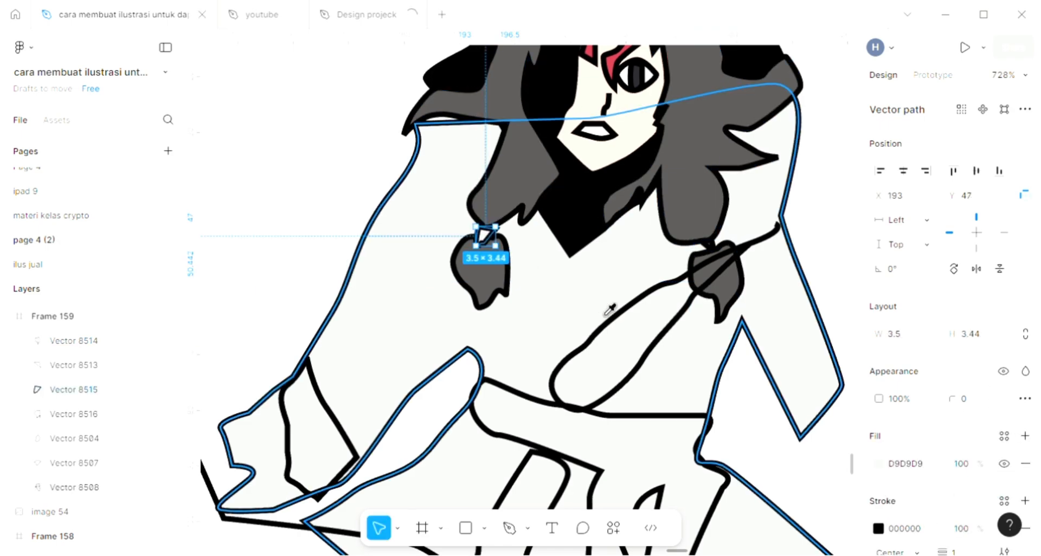
pyautogui.press('i')
pyautogui.click(629, 156)
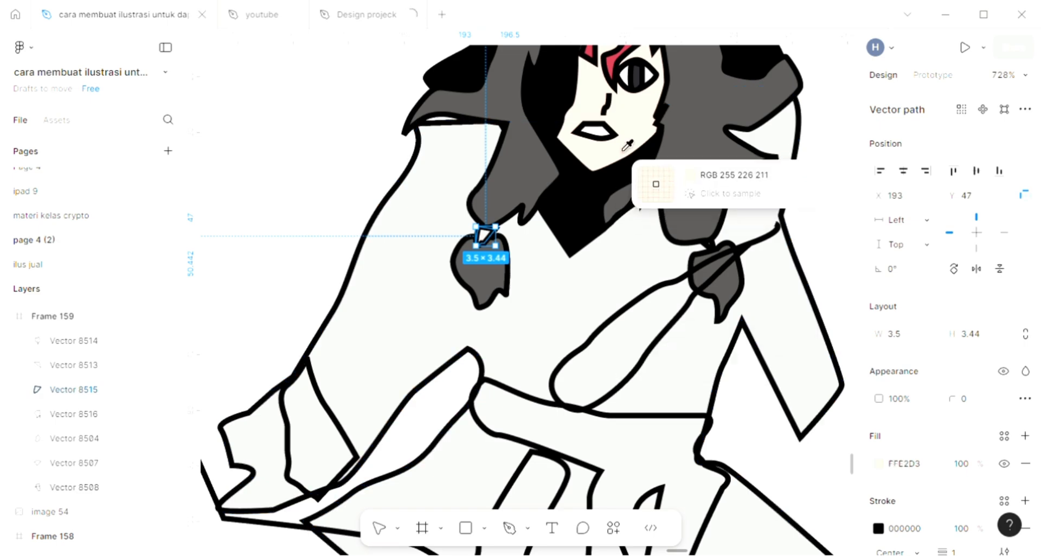
pyautogui.click(721, 259)
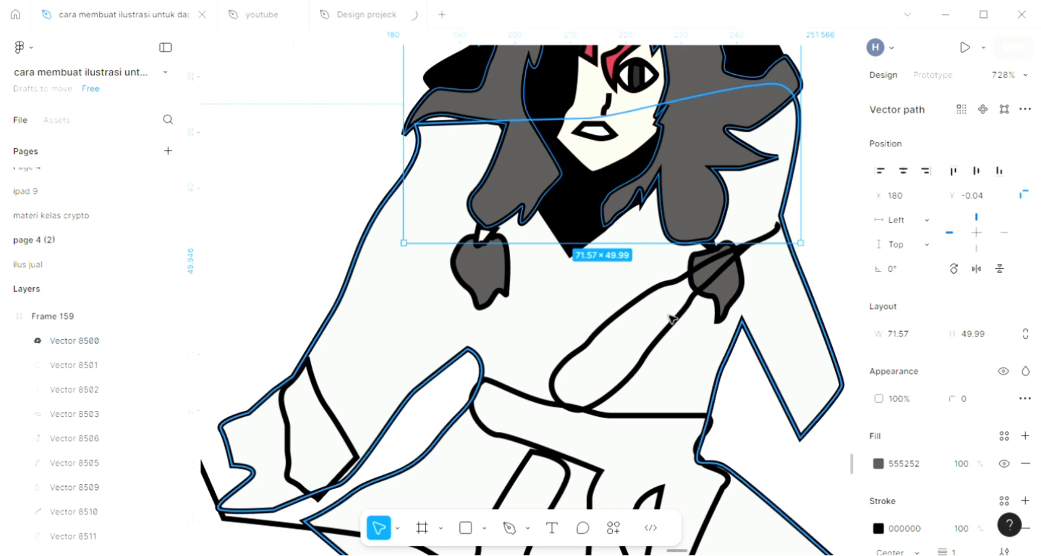
# Add a fill to the cuff band on the smaller character's left sleeve, set it to teal 58818C, and deselect it.
pyautogui.scroll(-3, 658, 353)
pyautogui.scroll(-1, 325, 388)
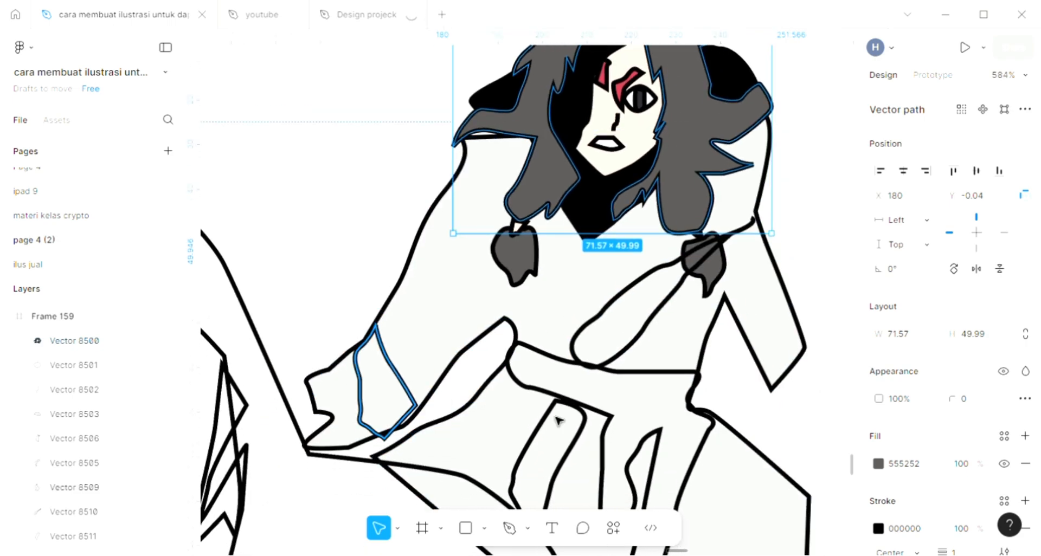
pyautogui.click(413, 404)
pyautogui.click(1026, 439)
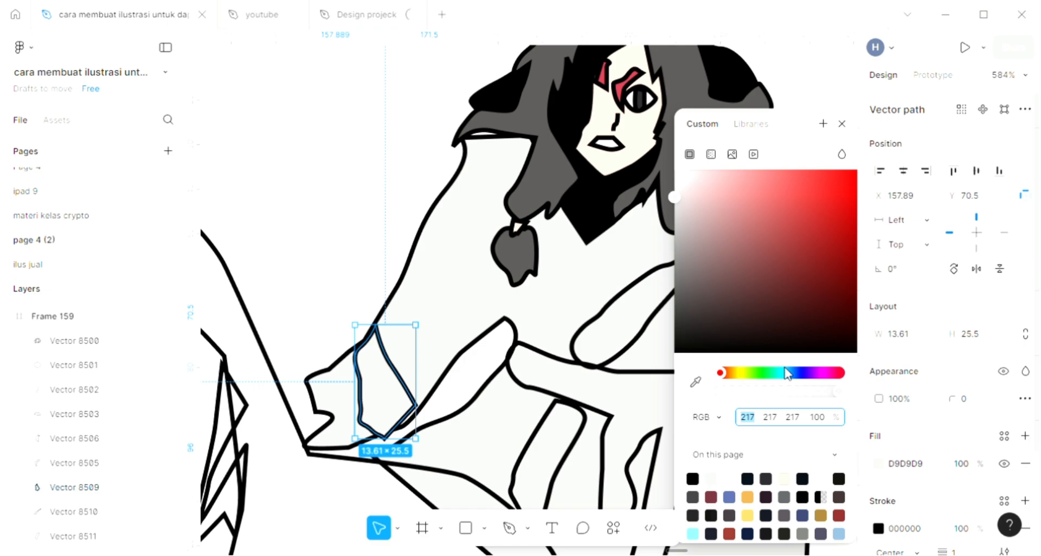
pyautogui.click(785, 373)
pyautogui.click(744, 257)
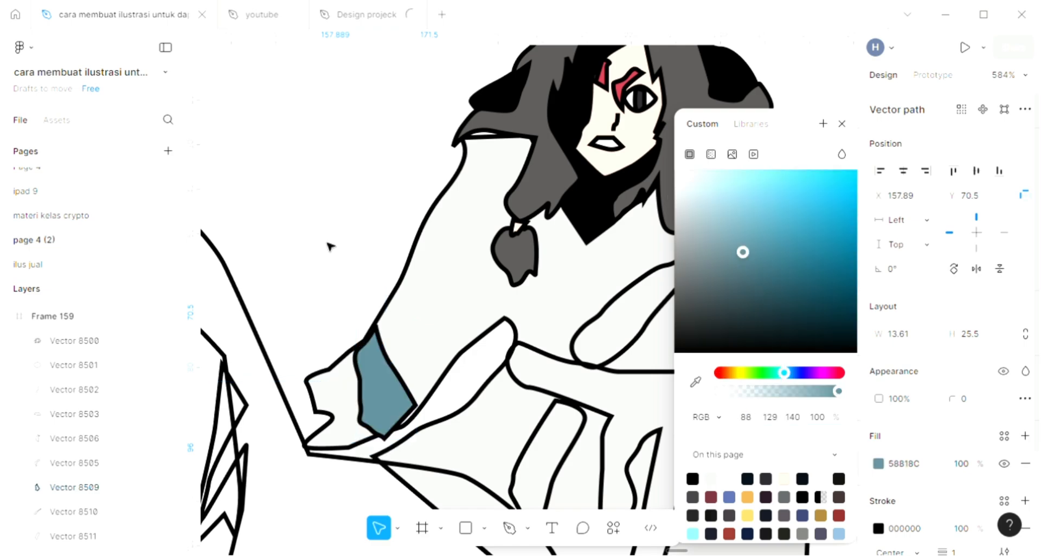
pyautogui.click(446, 328)
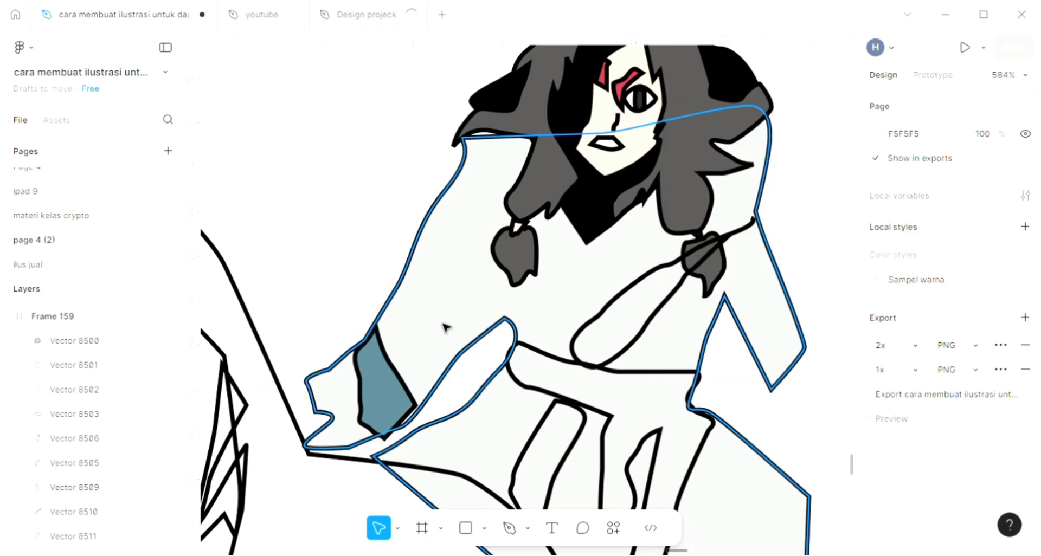
# Fill the elongated chest shape with teal 58818C sampled from the cuff band and send it backward behind the right hair tassel.
pyautogui.hscroll(2, 520, 263)
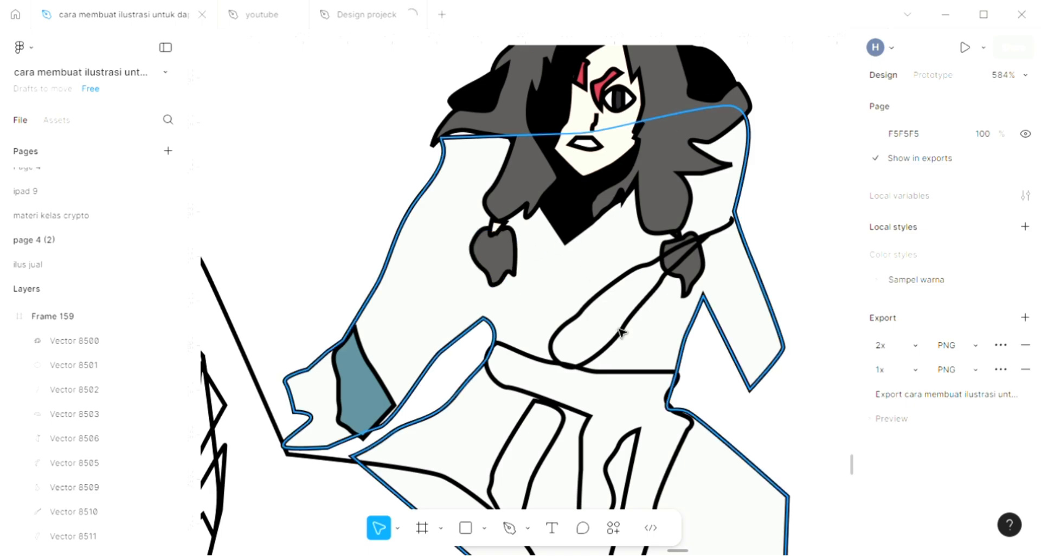
pyautogui.click(626, 343)
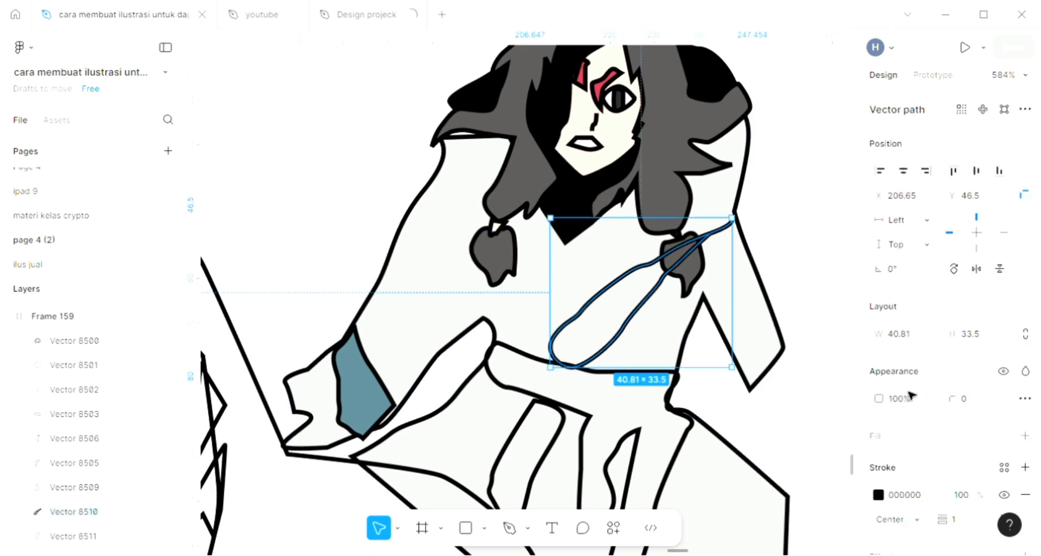
pyautogui.click(1025, 437)
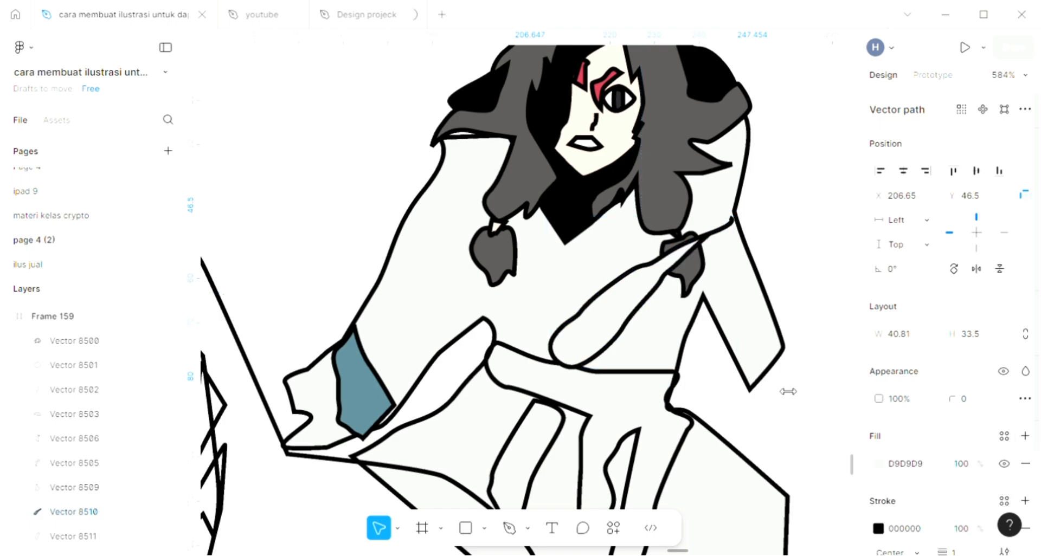
pyautogui.press('i')
pyautogui.click(374, 385)
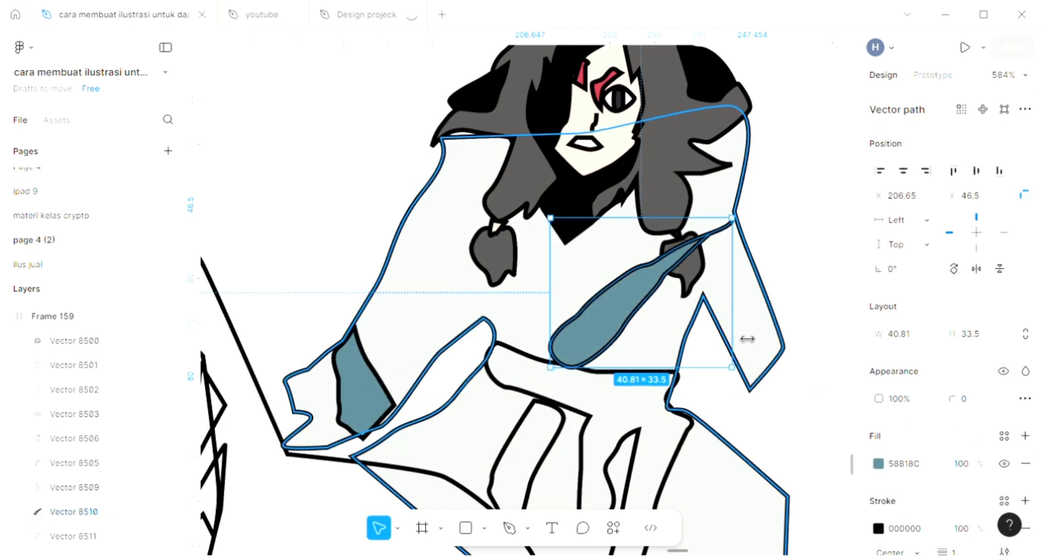
pyautogui.press('Escape')
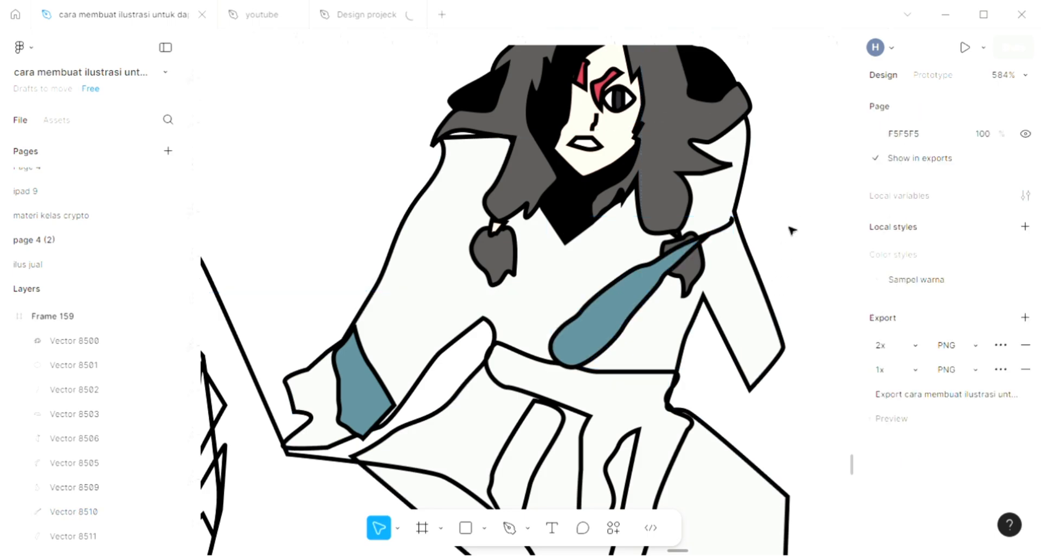
pyautogui.click(668, 287)
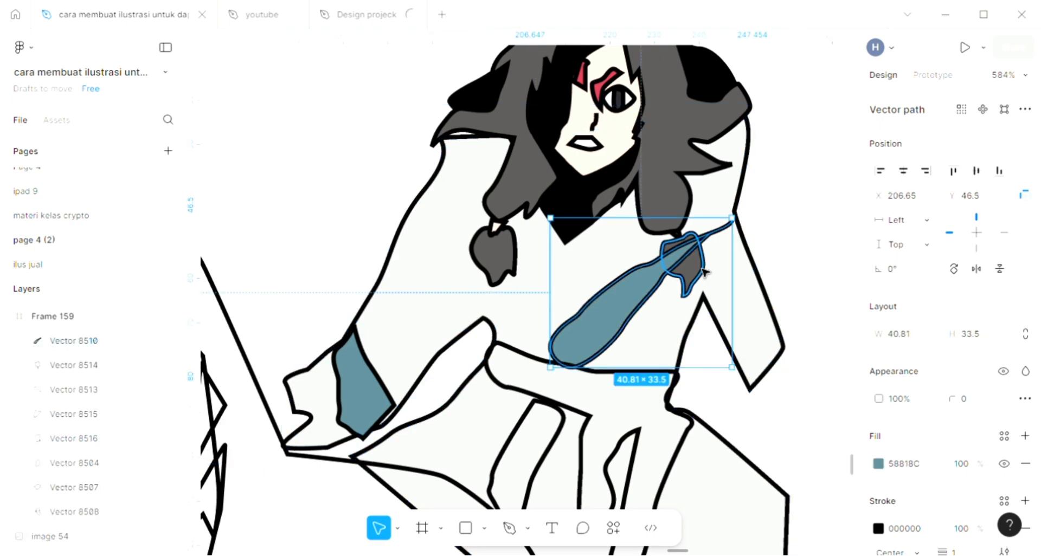
pyautogui.hotkey('ctrl', '[')
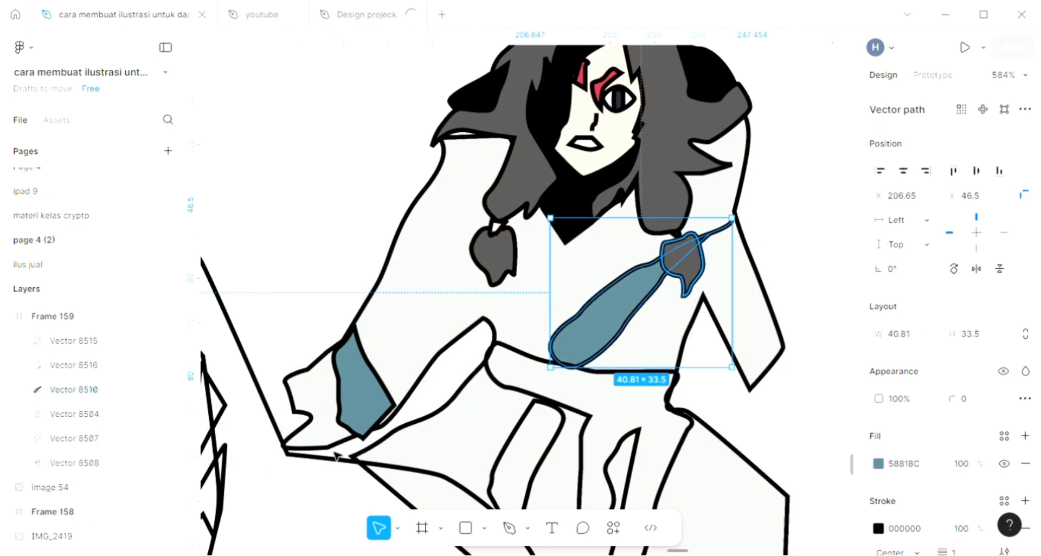
# Add a fill to the smaller character's belt shape and set it to the grey 555252 sampled from the hair.
pyautogui.click(670, 403)
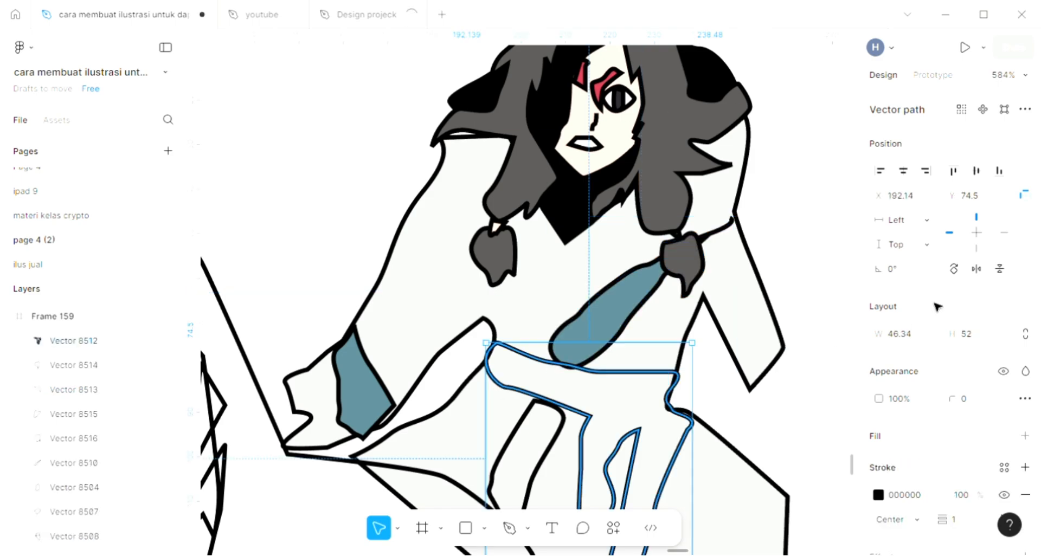
pyautogui.click(1025, 437)
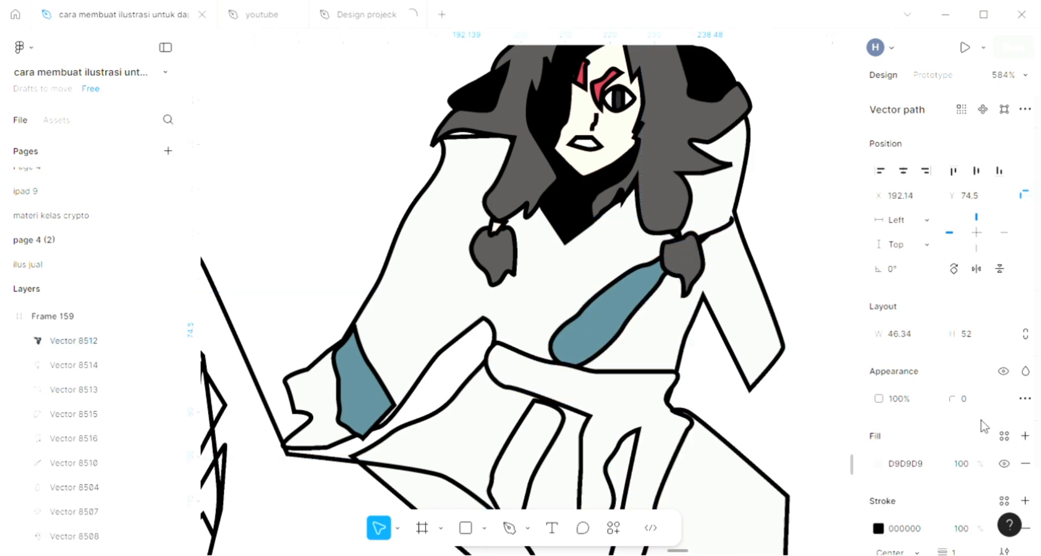
pyautogui.press('i')
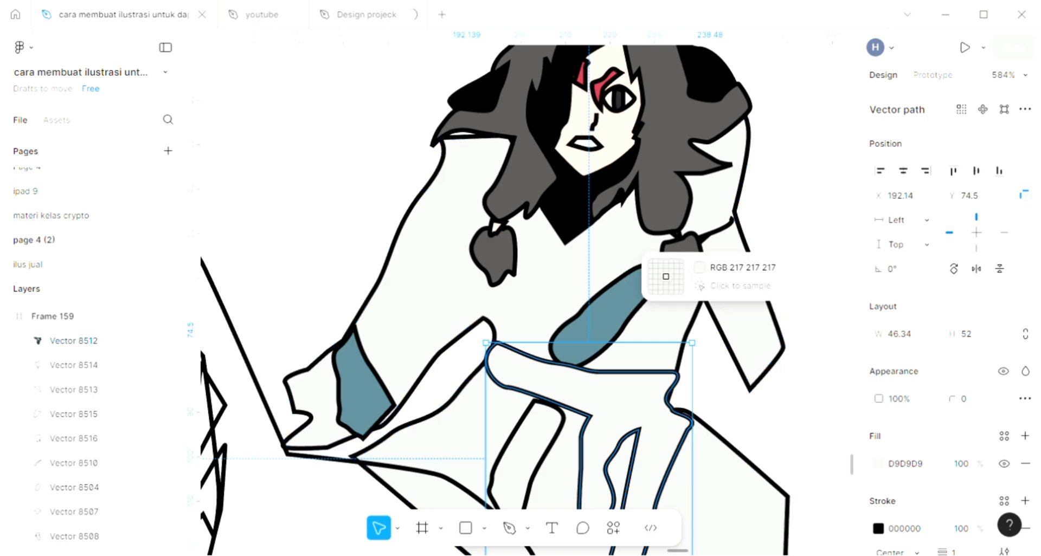
pyautogui.click(669, 186)
# Fill the narrow strip hanging left of the belt's tails with teal 58818C sampled from the chest shape, and deselect it.
pyautogui.scroll(-4, 674, 311)
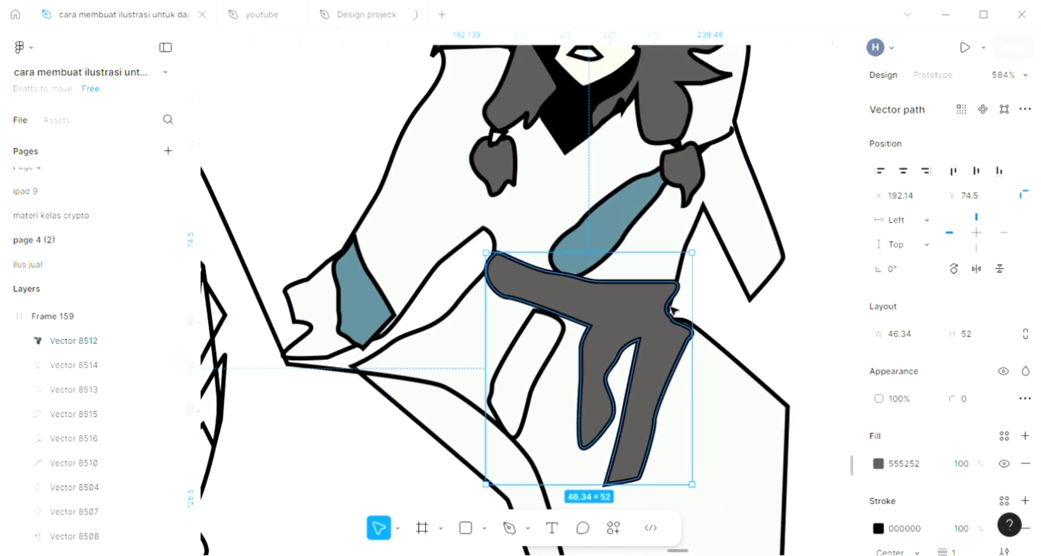
pyautogui.press('Tab')
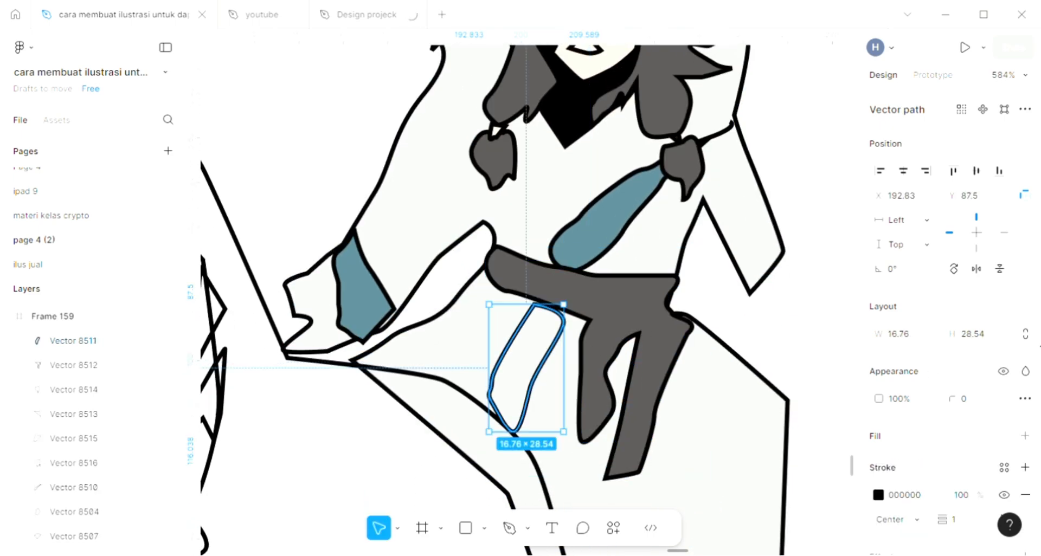
pyautogui.click(1025, 436)
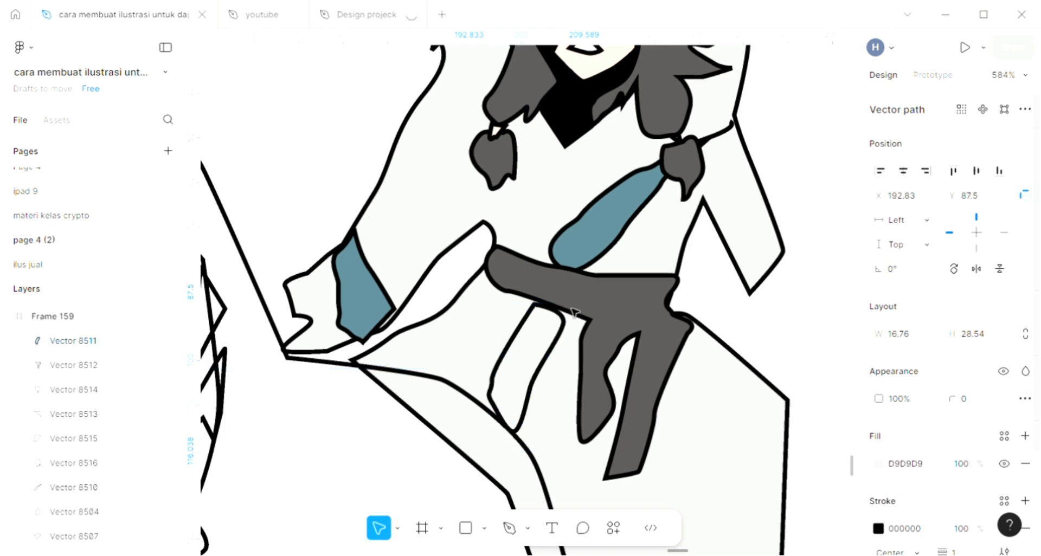
pyautogui.press('i')
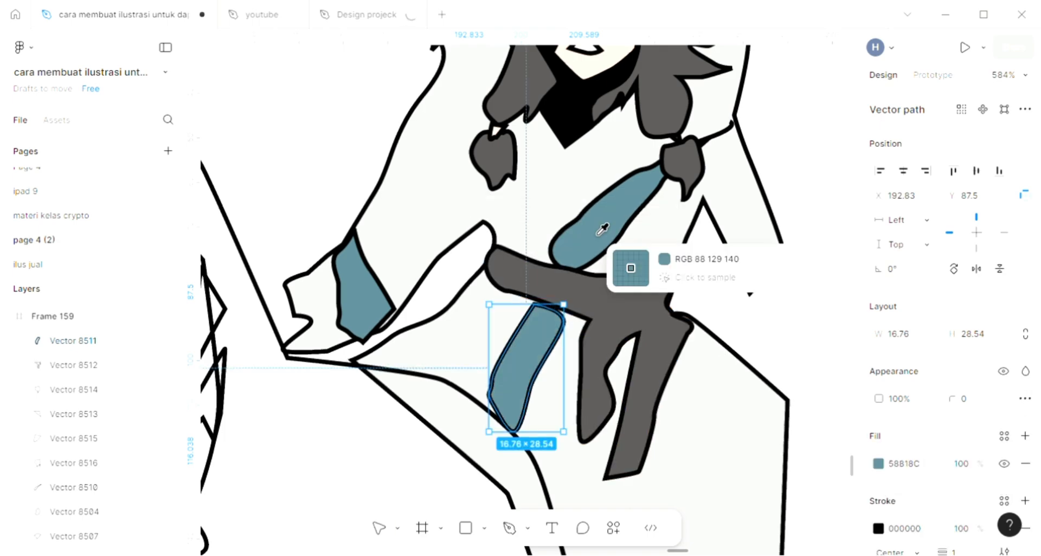
pyautogui.click(602, 230)
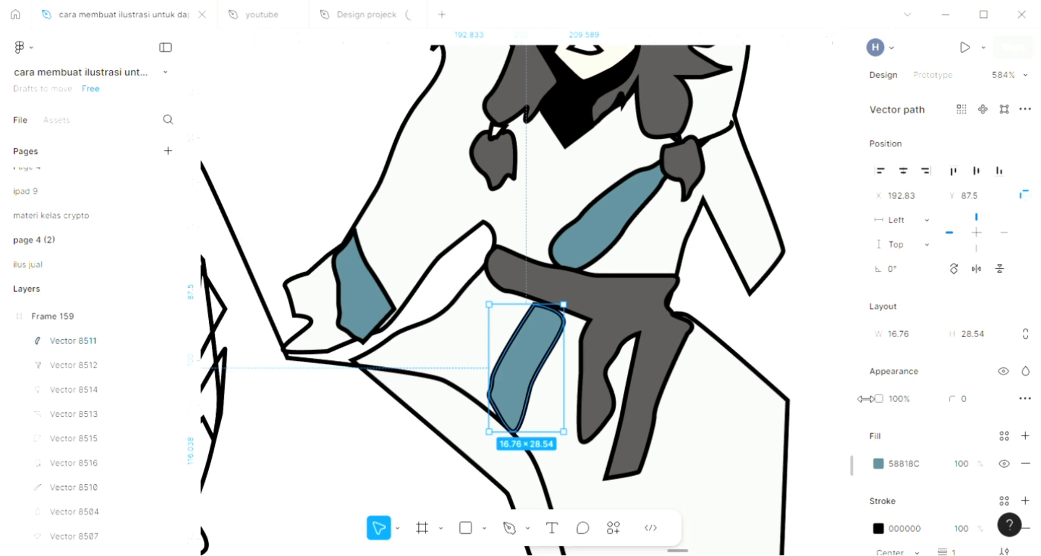
pyautogui.scroll(-2, 815, 381)
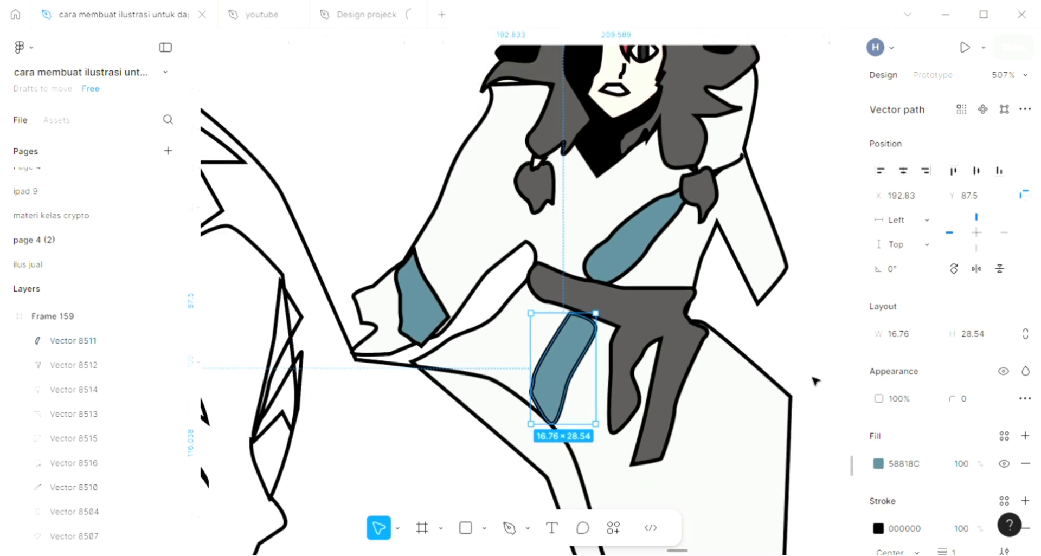
pyautogui.scroll(-2, 815, 381)
pyautogui.press('Escape')
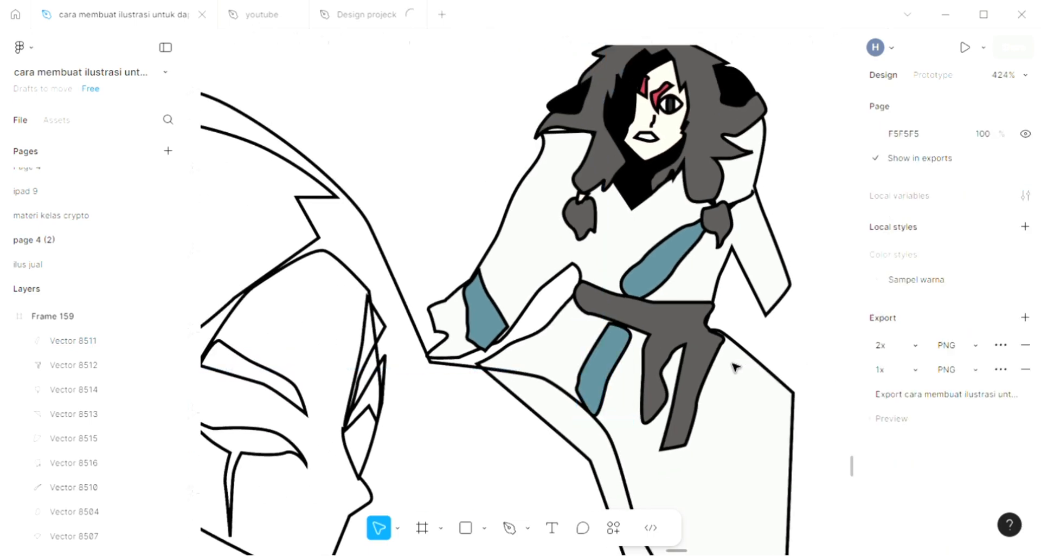
# Add a fill to the larger character's outer silhouette shape and send it to the back.
pyautogui.scroll(-3, 735, 368)
pyautogui.scroll(-2, 735, 368)
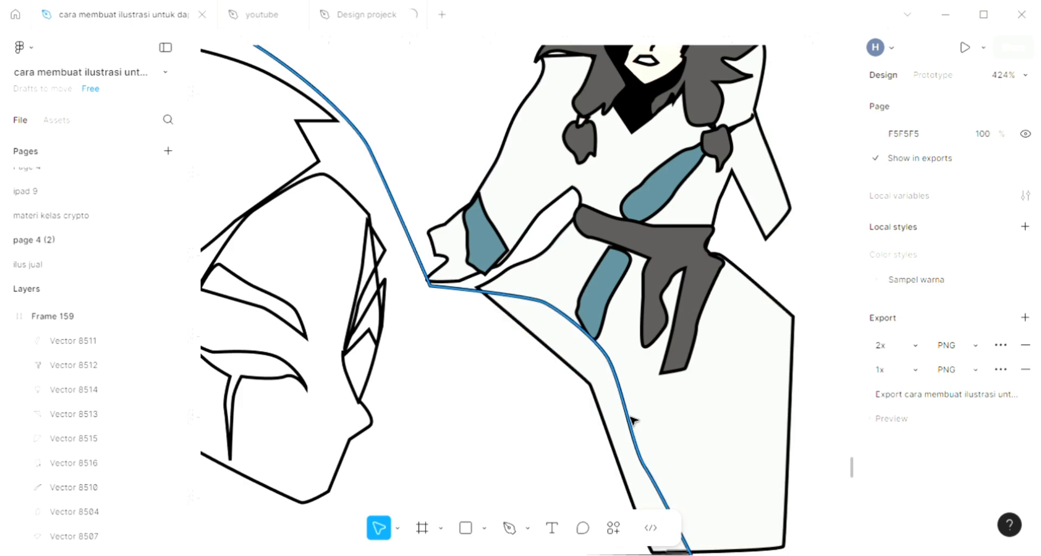
pyautogui.click(632, 419)
pyautogui.hscroll(-6, 536, 373)
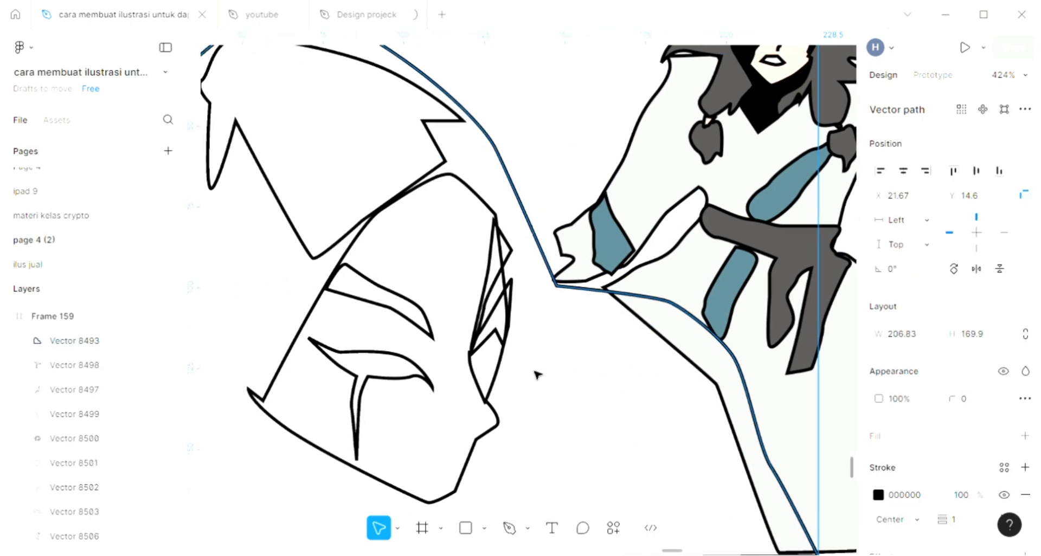
pyautogui.hscroll(-4, 536, 373)
pyautogui.keyDown('ctrl'); pyautogui.scroll(-3, 747, 380); pyautogui.keyUp('ctrl')
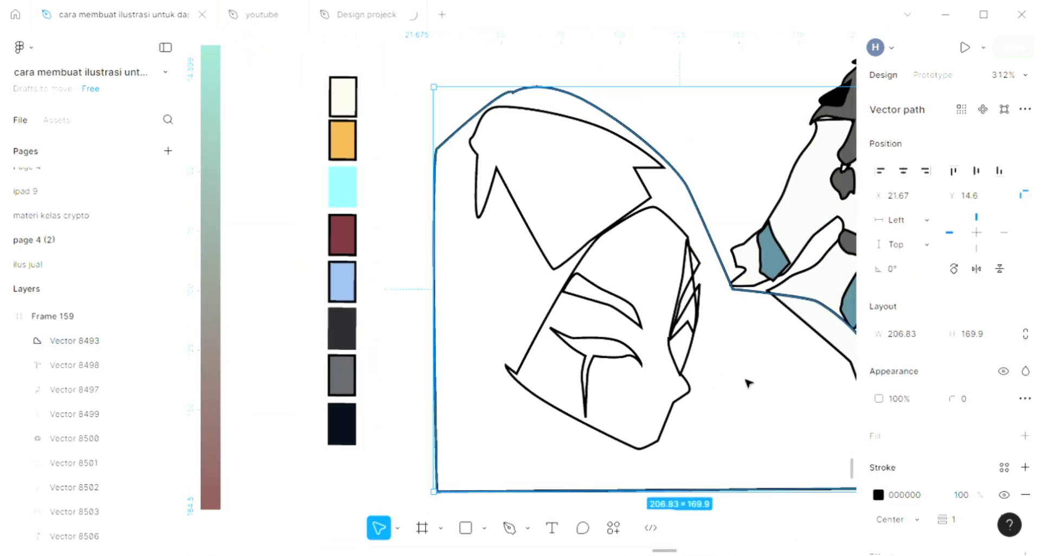
pyautogui.hscroll(1, 749, 383)
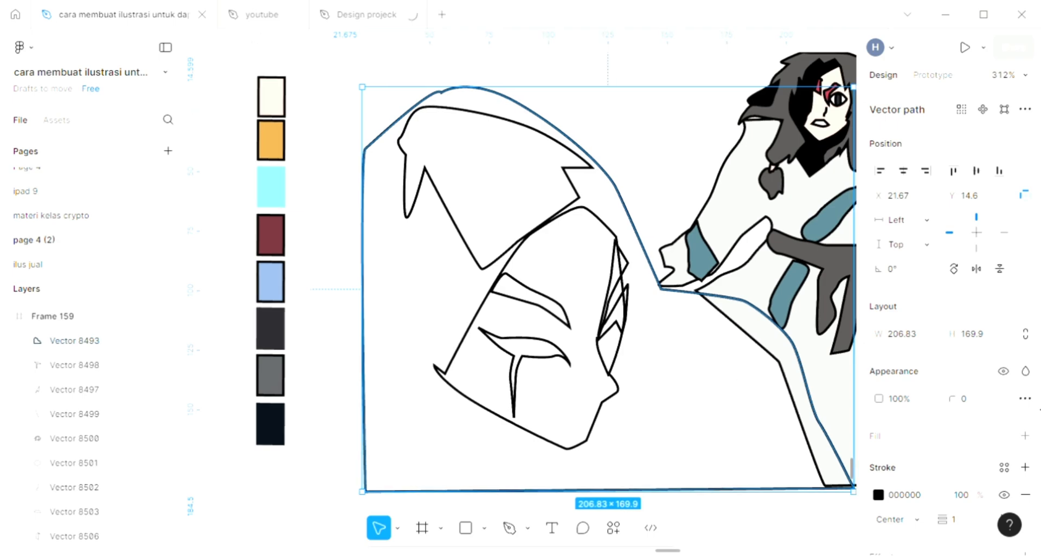
pyautogui.click(1025, 436)
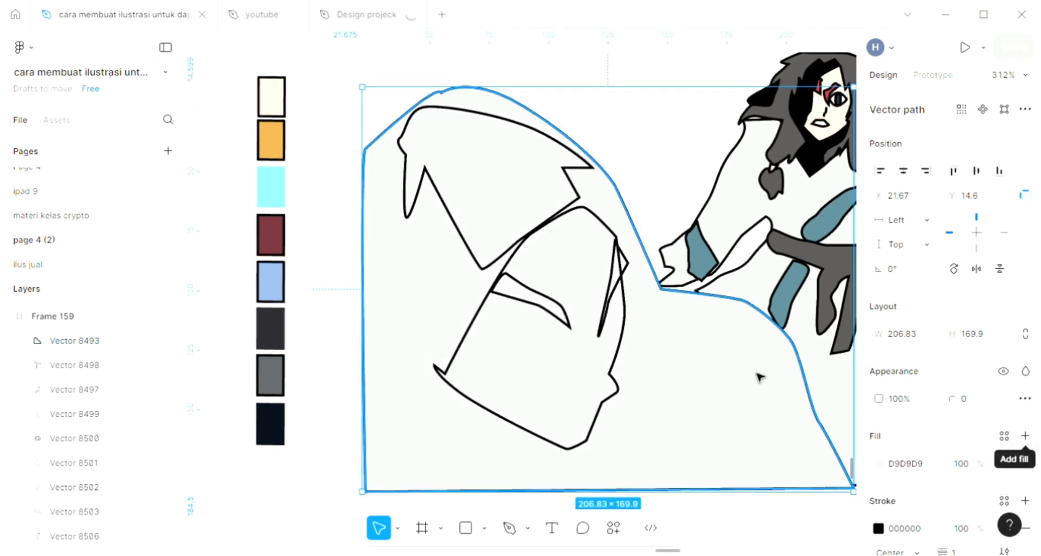
pyautogui.hotkey('ctrl', 'shift', '[')
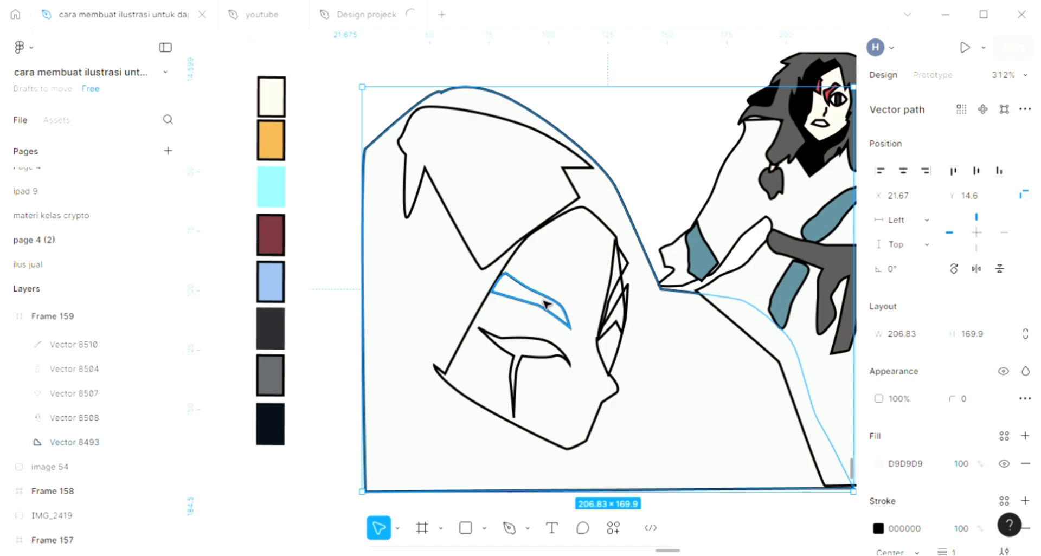
# Try black 000000, sampled from the smaller character's collar, as the larger silhouette's fill, and undo it.
pyautogui.hscroll(3, 546, 305)
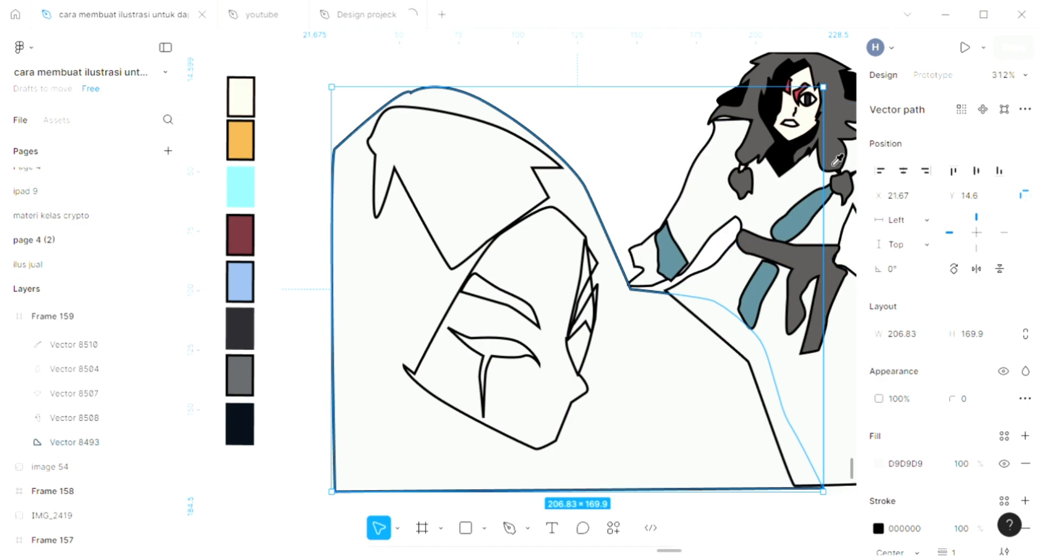
pyautogui.press('i')
pyautogui.click(777, 158)
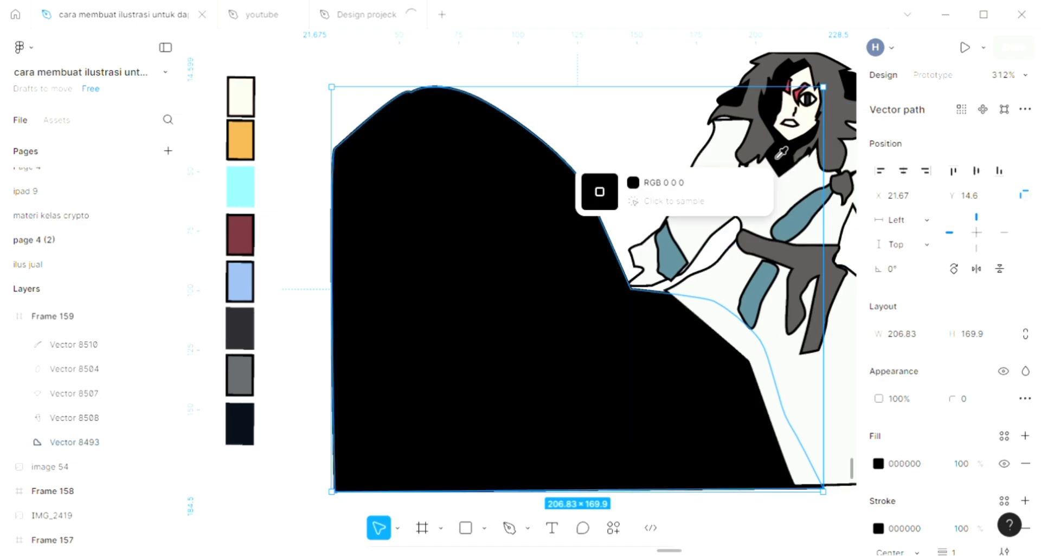
pyautogui.hotkey('ctrl', 'z')
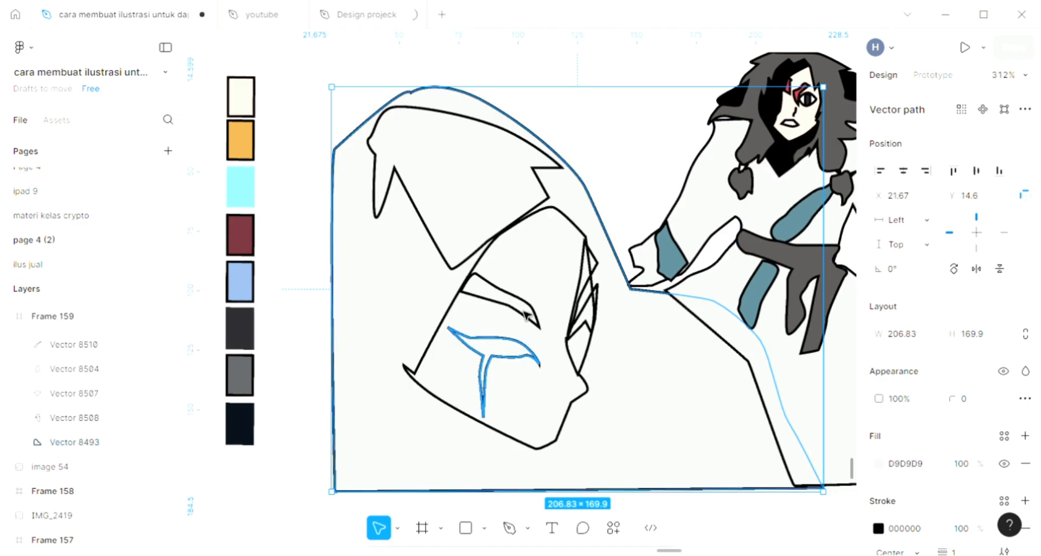
# Fill the larger character's eyebrow shape with black 000000 sampled from the smaller character's collar.
pyautogui.click(532, 309)
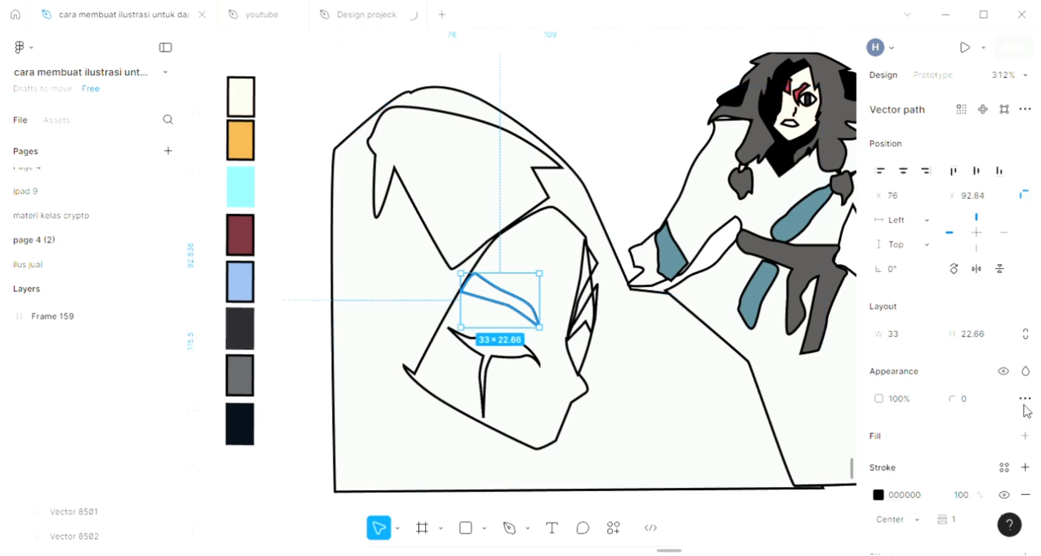
pyautogui.click(1025, 435)
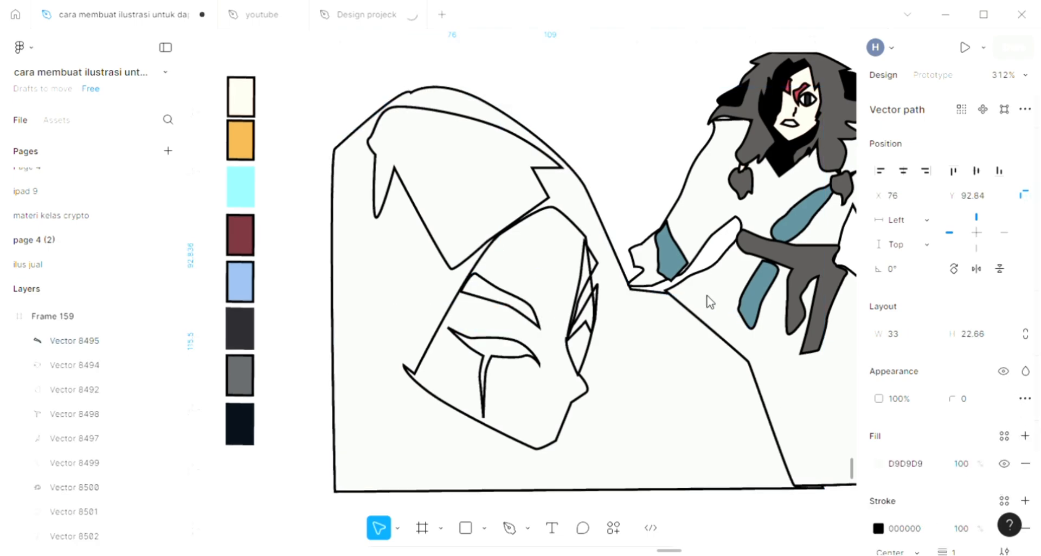
pyautogui.press('i')
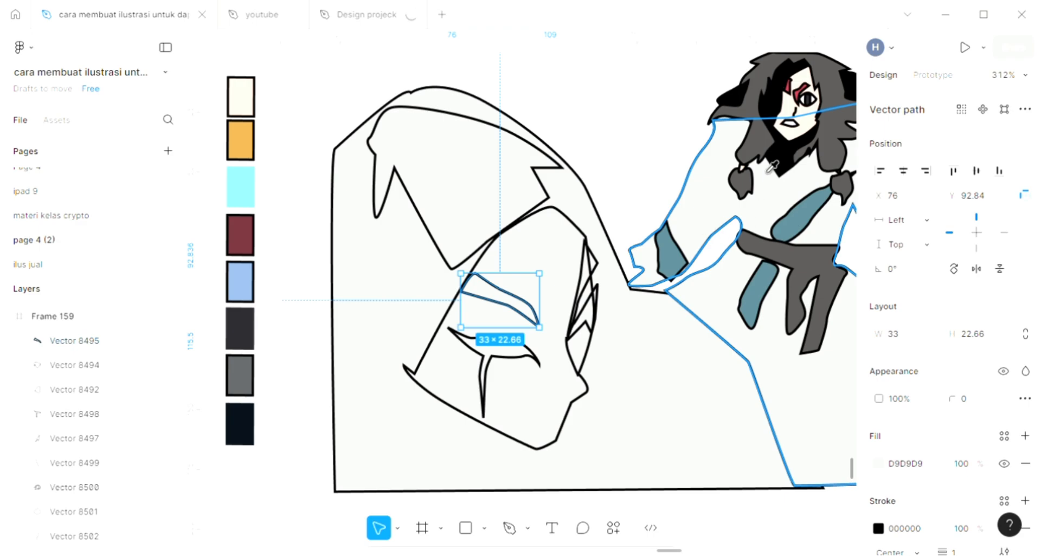
pyautogui.click(576, 180)
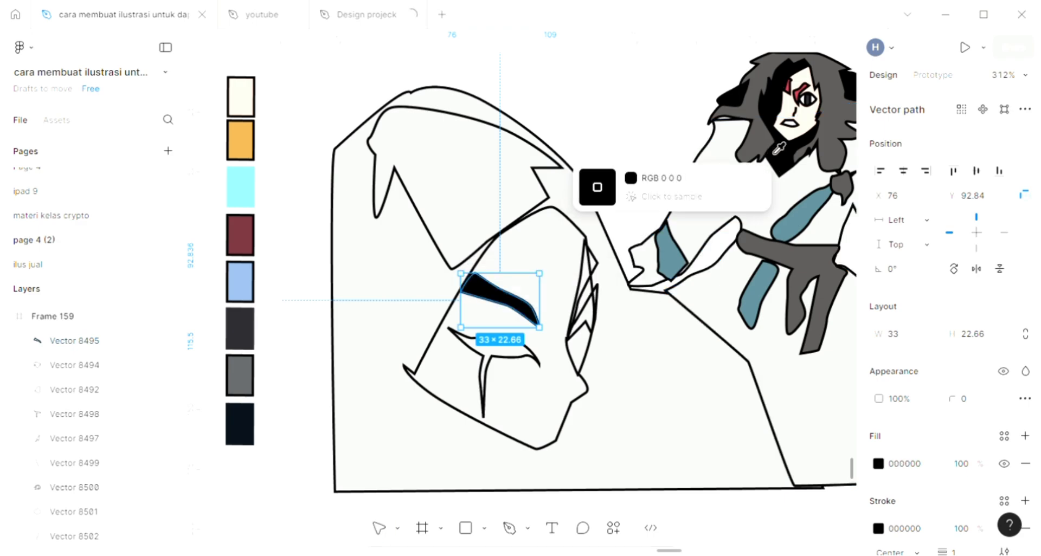
# Fill the larger character's eye shape with black 000000 sampled from the eyebrow.
pyautogui.click(488, 372)
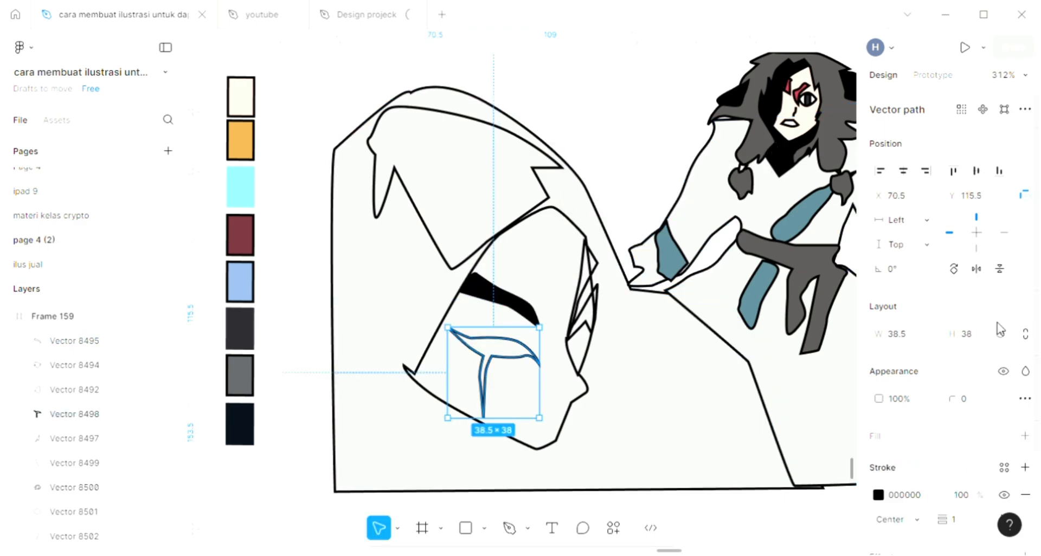
pyautogui.click(1025, 436)
pyautogui.press('i')
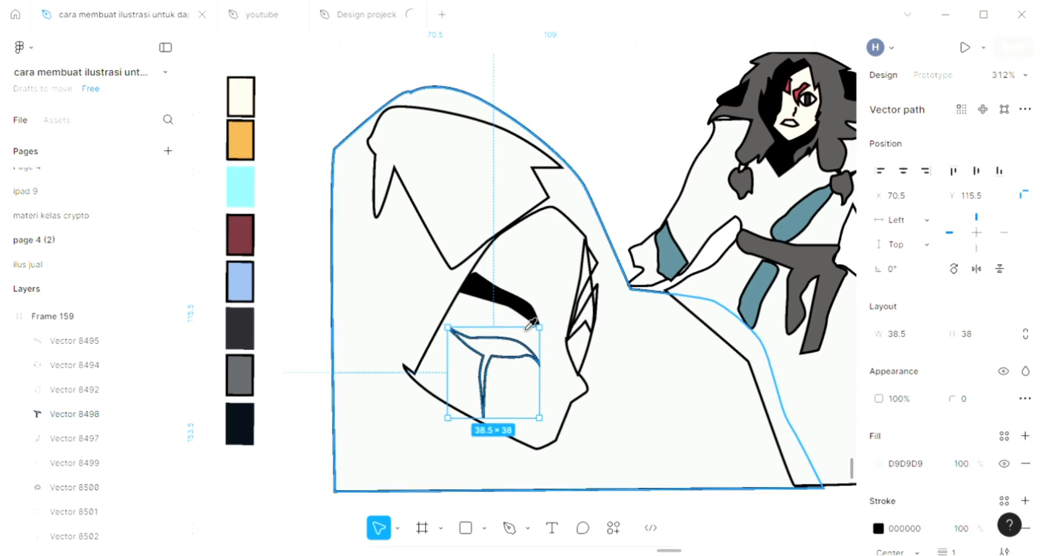
pyautogui.click(522, 310)
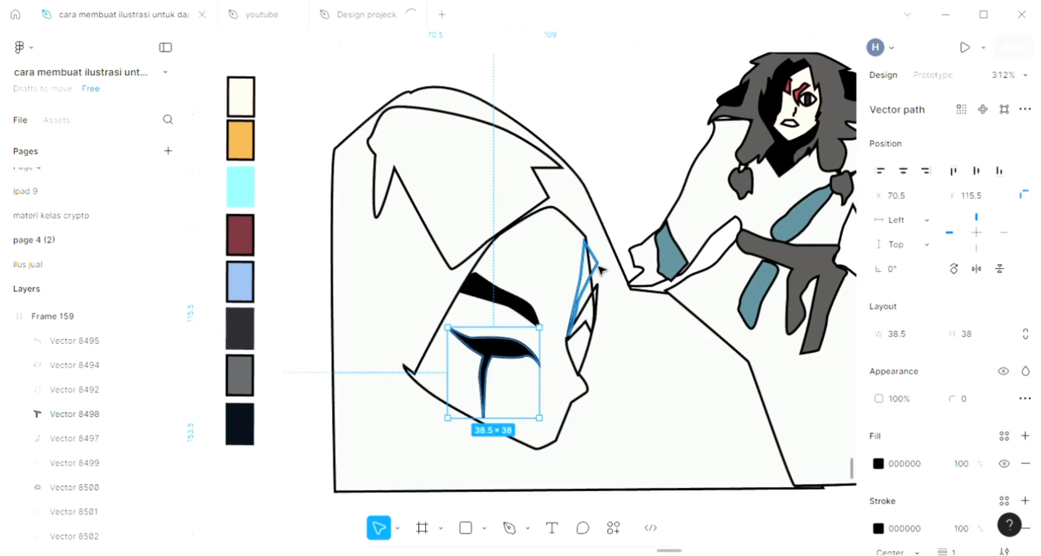
# Fill the narrow pointed shape at the upper far edge of the larger character's face with sampled black 000000.
pyautogui.click(593, 272)
pyautogui.click(1024, 435)
pyautogui.press('i')
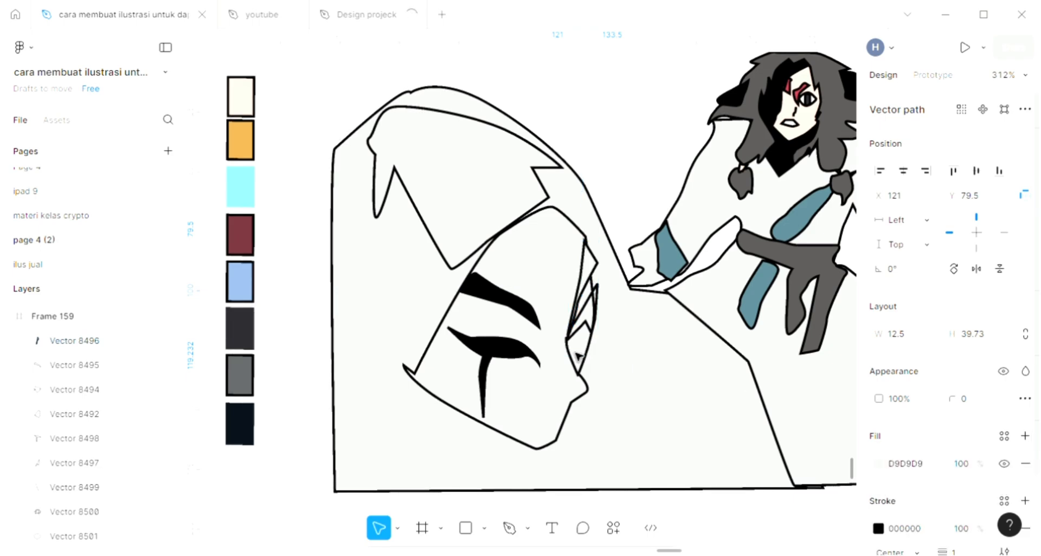
pyautogui.click(569, 343)
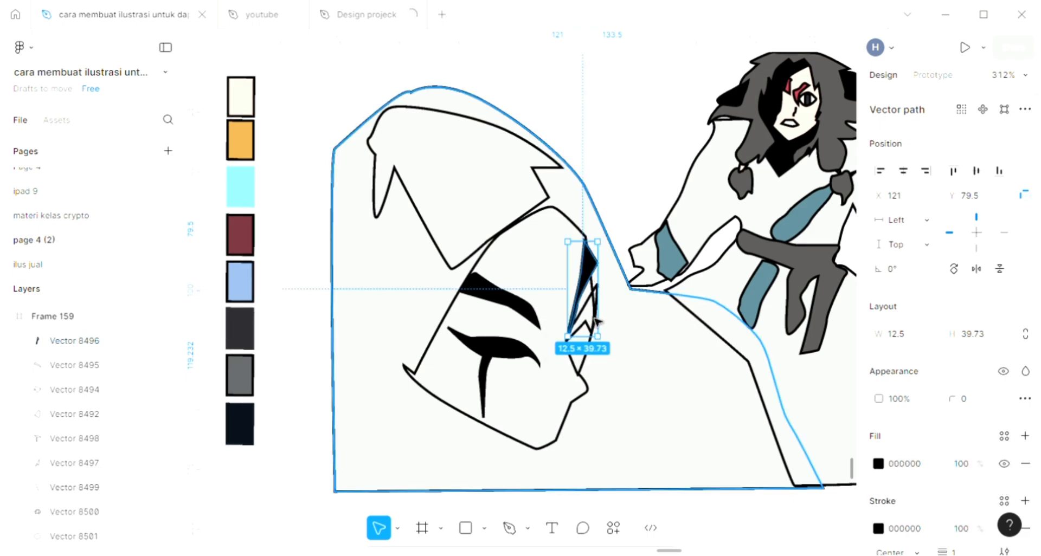
# Fill the jagged shape just below it on the face's edge with black 000000 sampled from the eye.
pyautogui.click(575, 325)
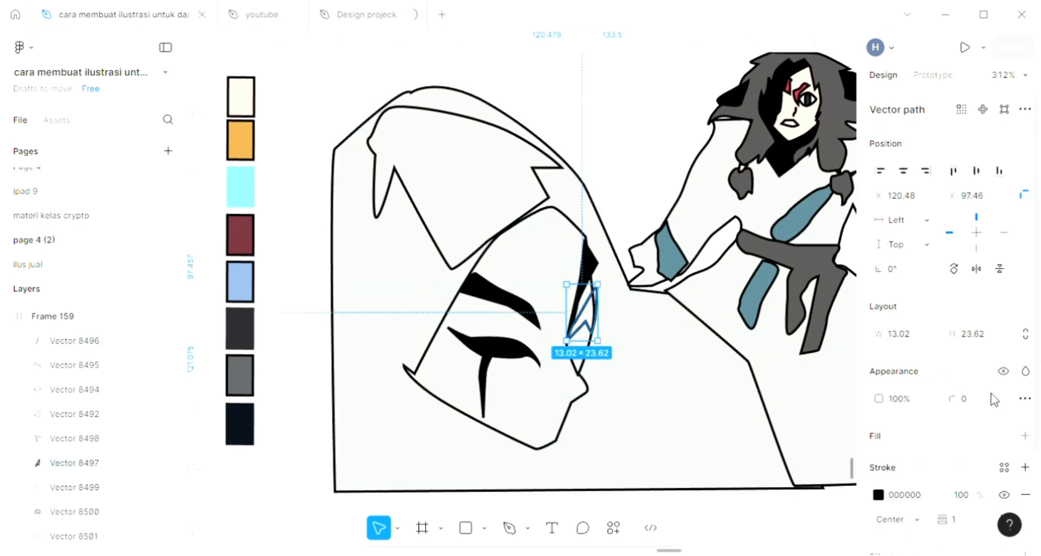
pyautogui.click(1025, 436)
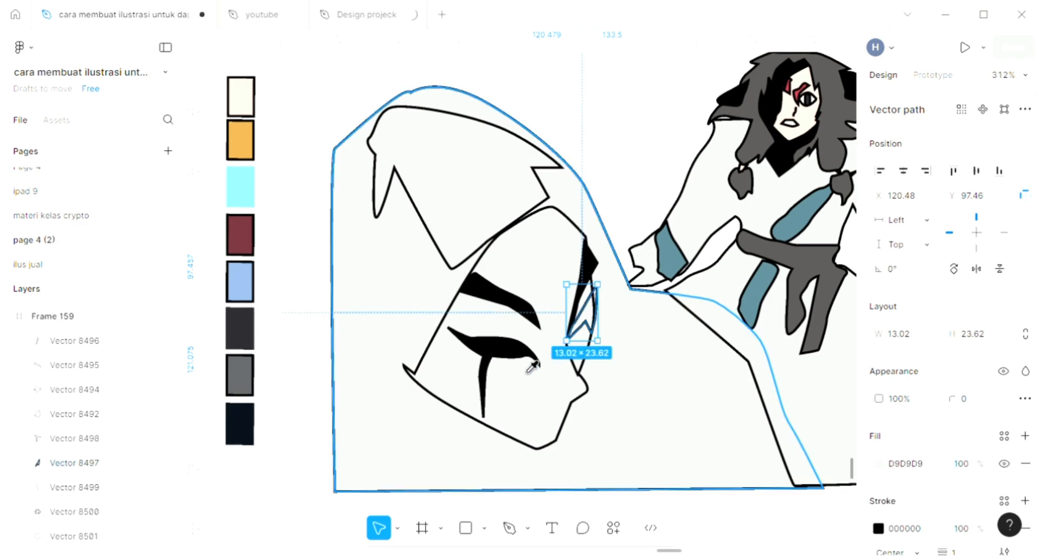
pyautogui.press('i')
pyautogui.click(525, 350)
# Add a D9D9D9 fill to the larger character's face outline shape and send it to the back.
pyautogui.click(531, 450)
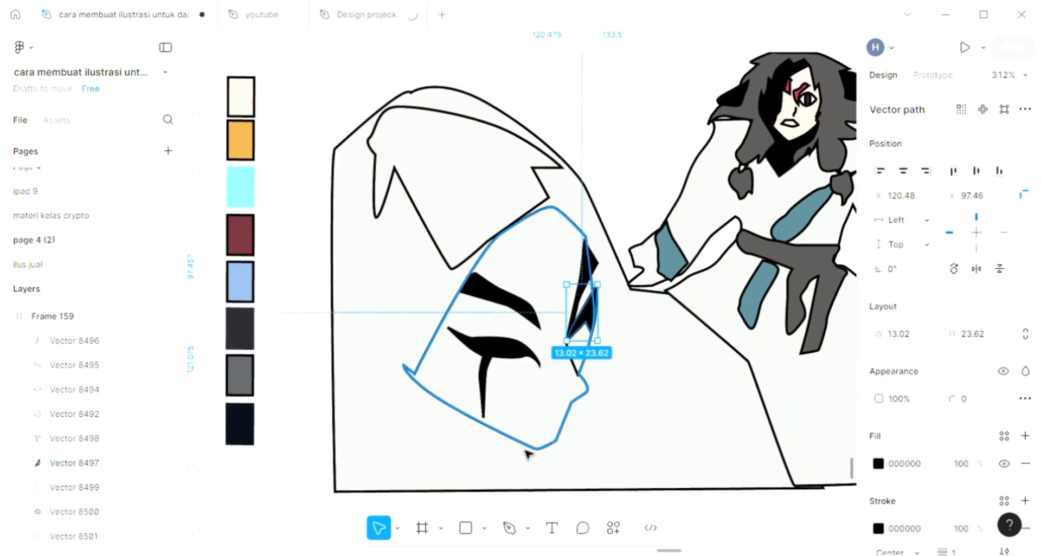
pyautogui.click(1025, 436)
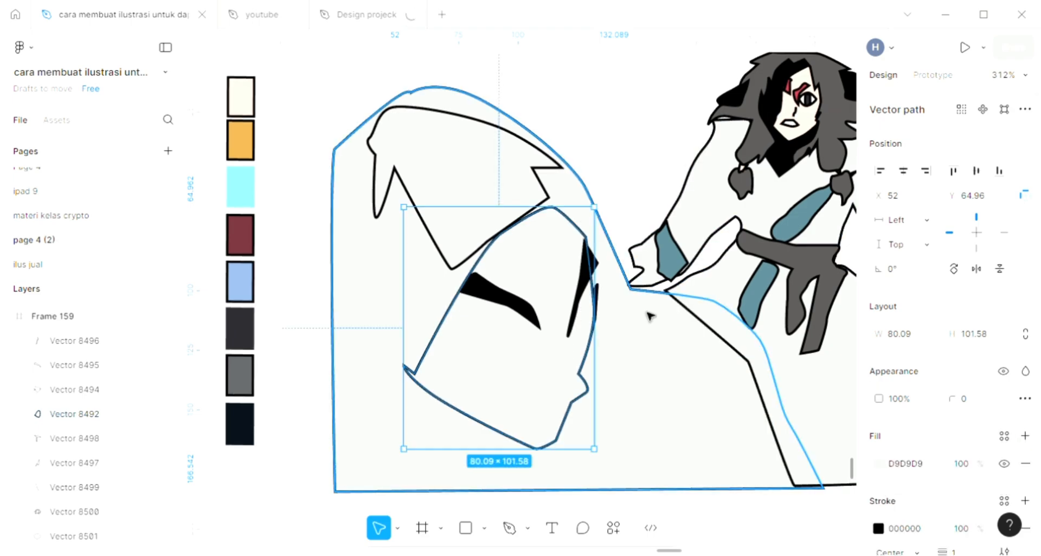
pyautogui.press('[')
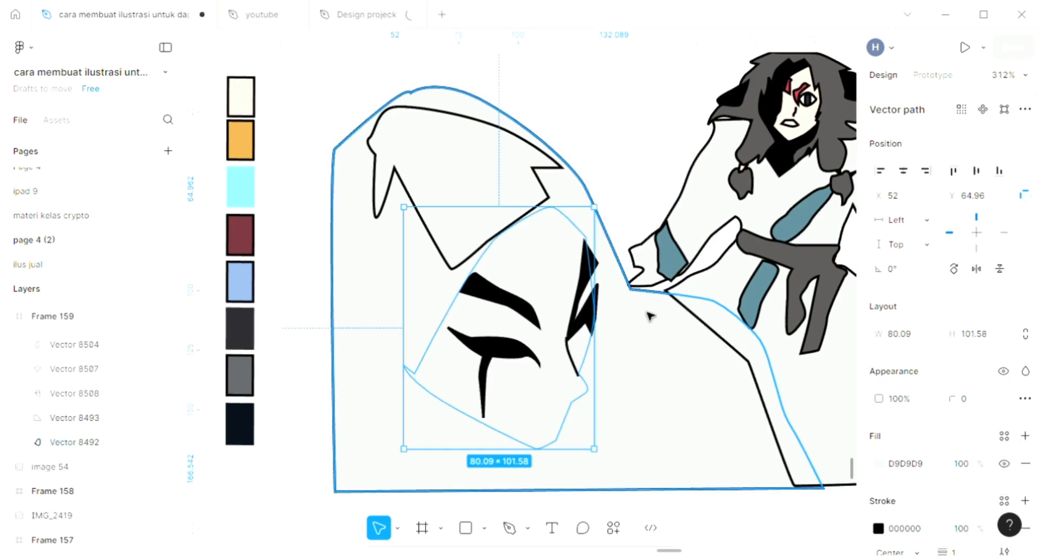
# Fill the larger character's outer silhouette with sampled dark grey 444444 and send it behind the face.
pyautogui.click(642, 387)
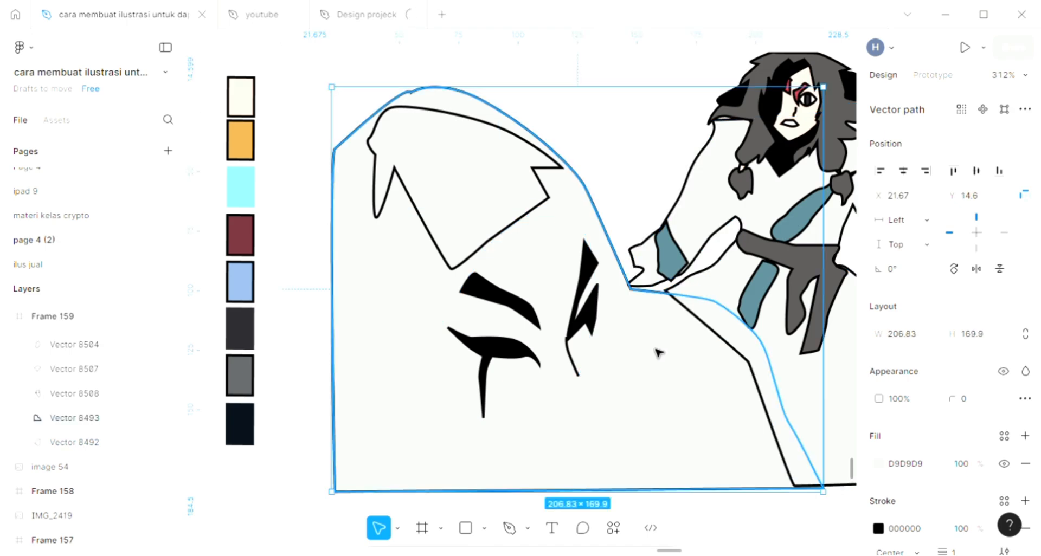
pyautogui.click(781, 170)
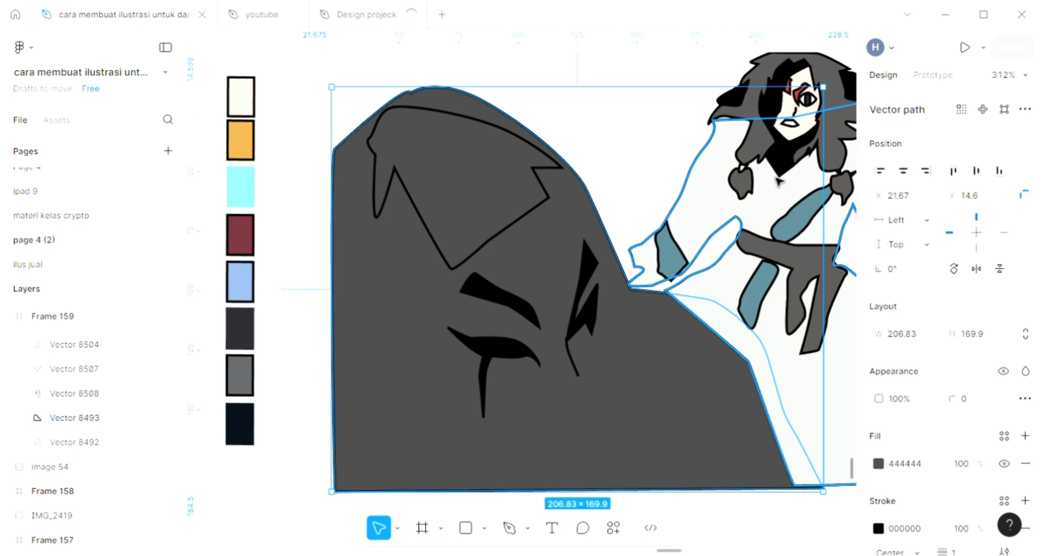
pyautogui.hotkey('ctrl', '[')
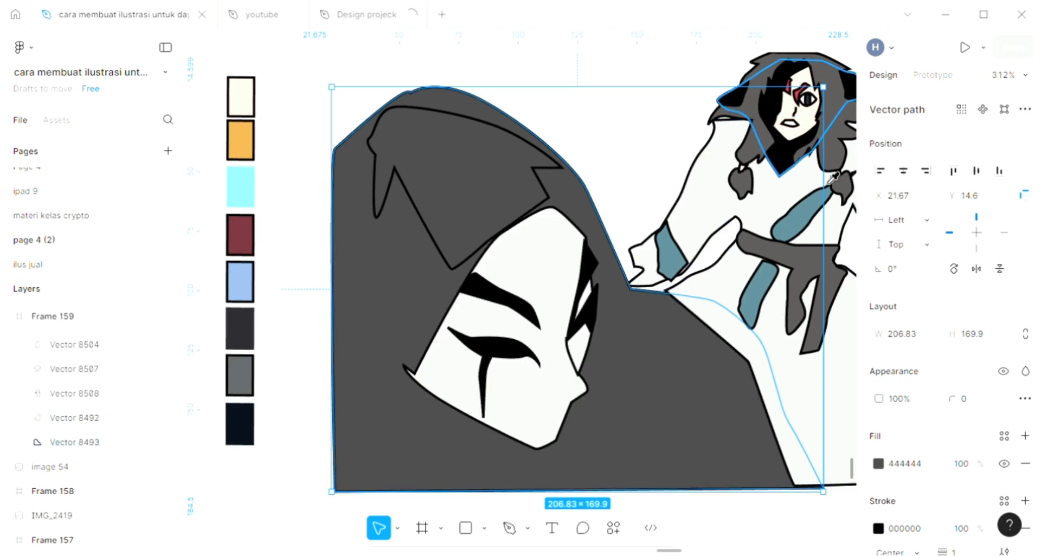
# Change the silhouette's fill to black 000000 sampled from the shadow beside the smaller character's face.
pyautogui.press('i')
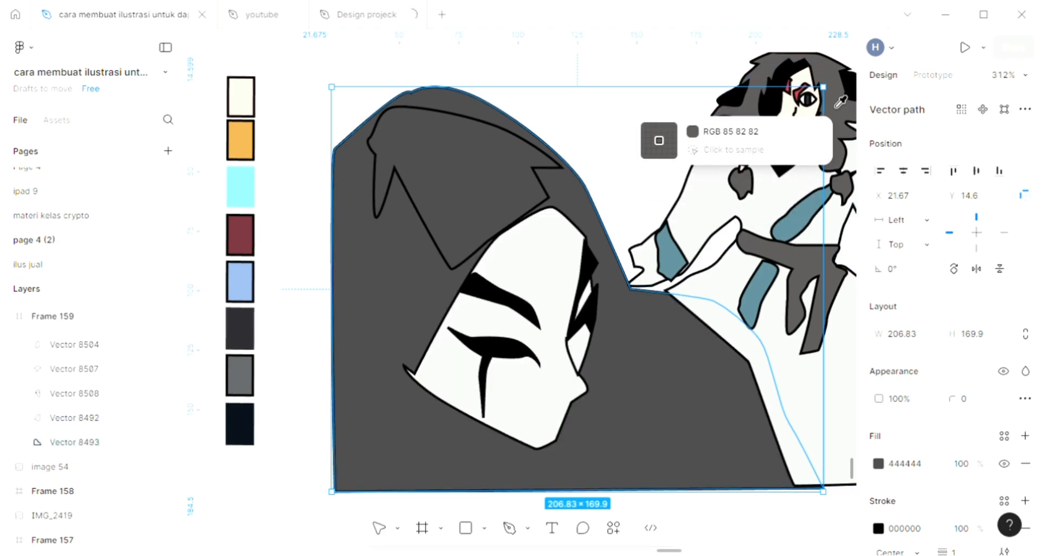
pyautogui.click(769, 101)
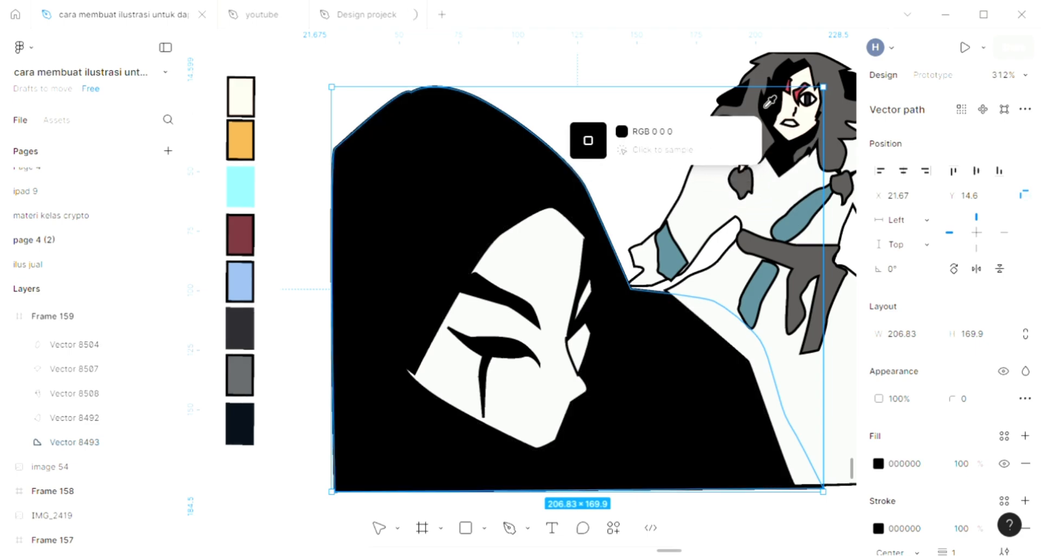
pyautogui.press('Escape')
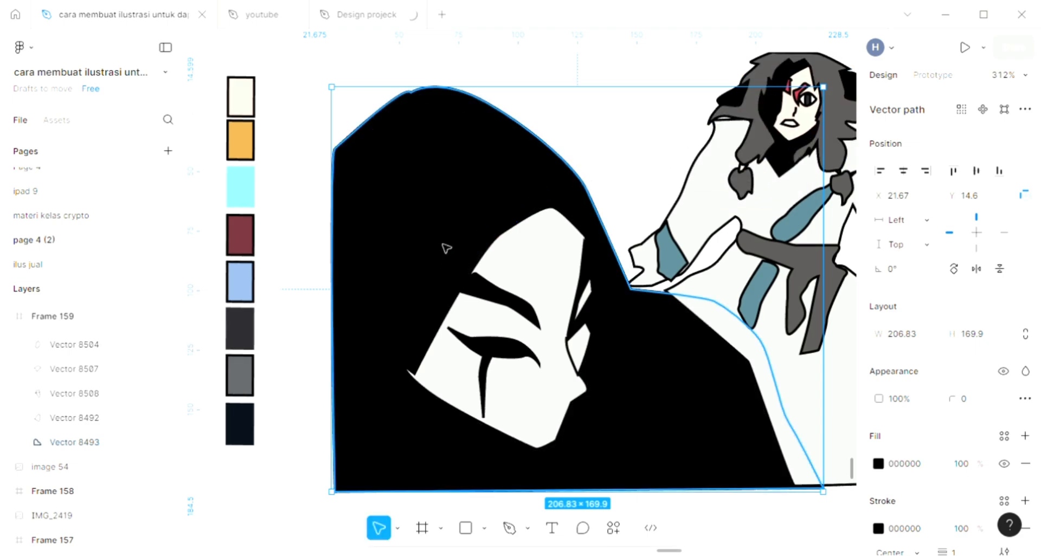
# Fill the jagged hair shape above the larger character's face with grey 555252 sampled from the smaller character's belt, and clear the selection.
pyautogui.click(467, 174)
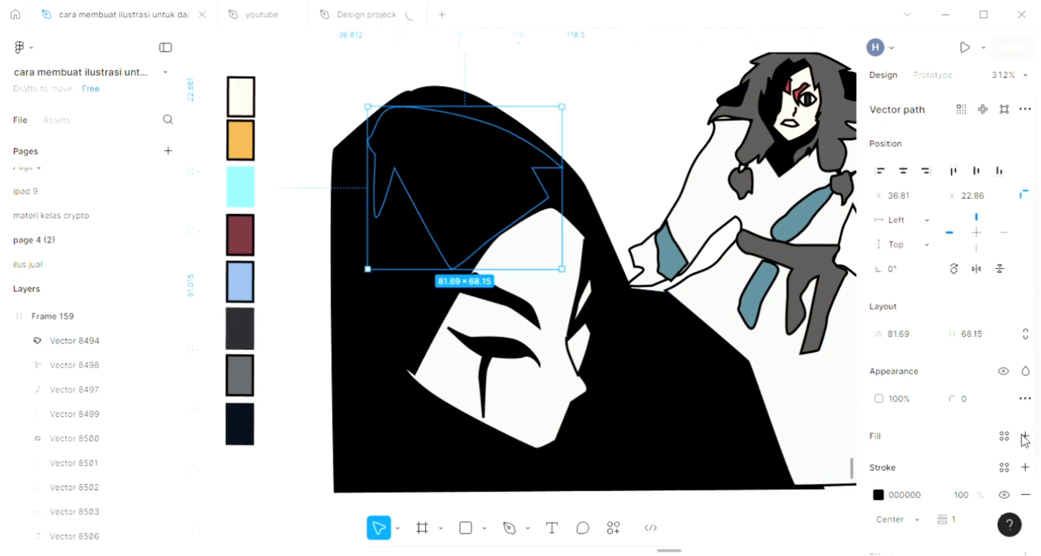
pyautogui.click(1024, 436)
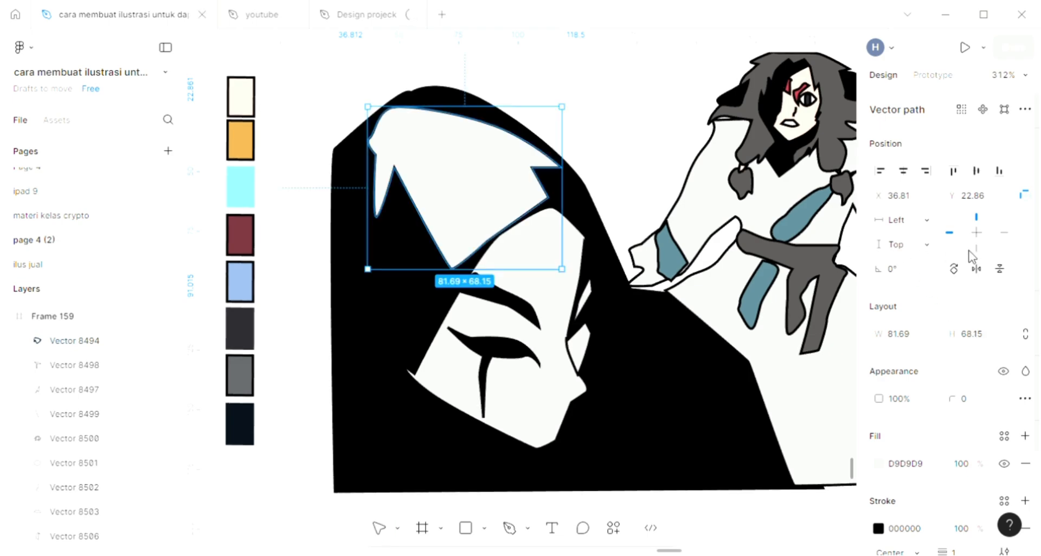
pyautogui.click(792, 287)
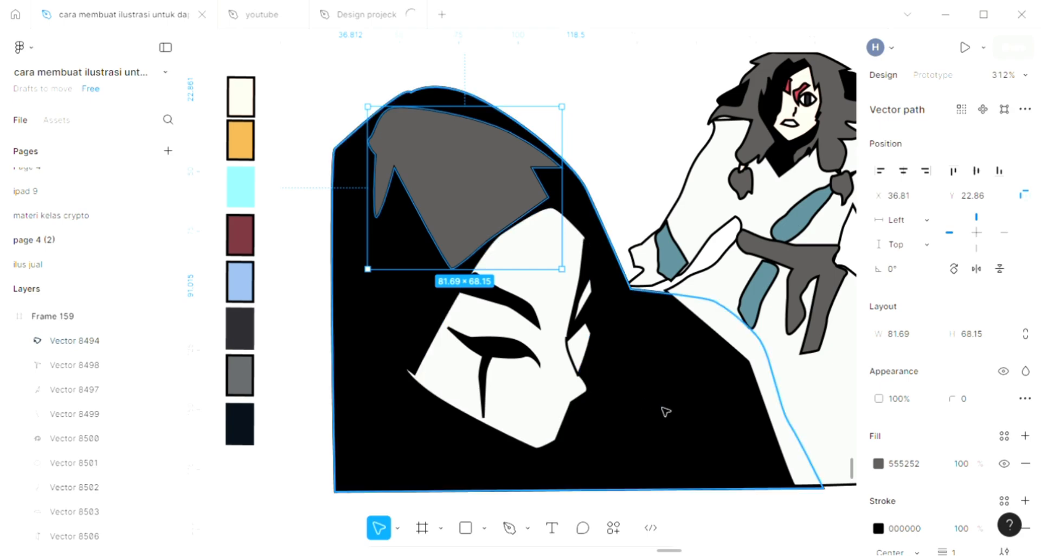
pyautogui.click(619, 359)
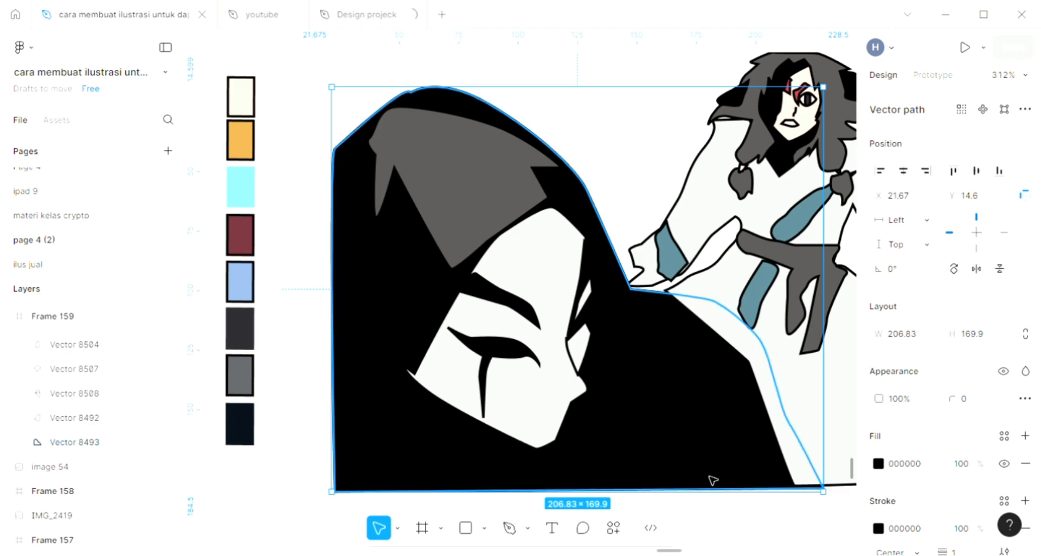
pyautogui.press('Escape')
# Draw a closed curved band with the Pen tool, about 45.5 by 66, on the black robe beside the larger character's chin.
pyautogui.press('p')
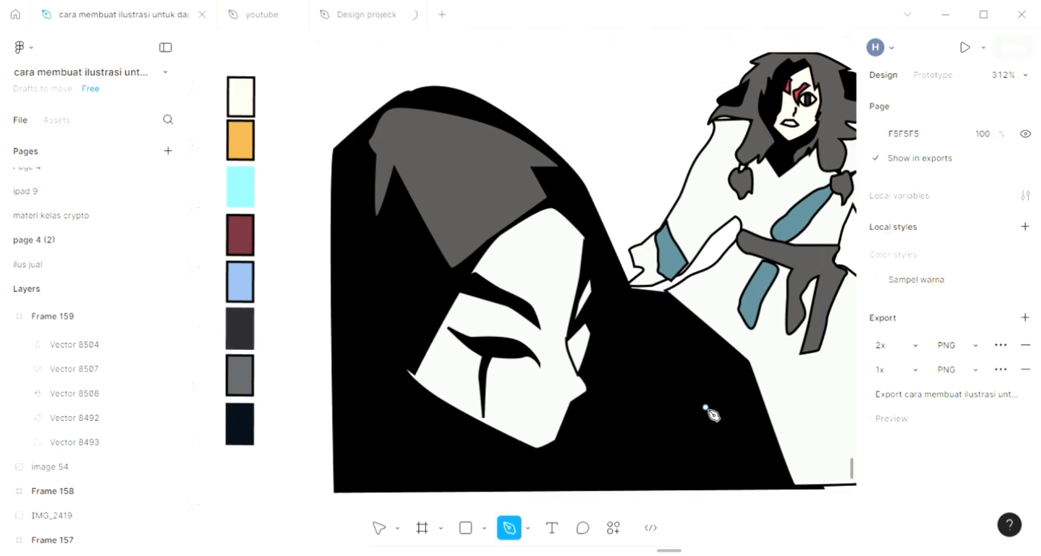
pyautogui.hscroll(1, 711, 412)
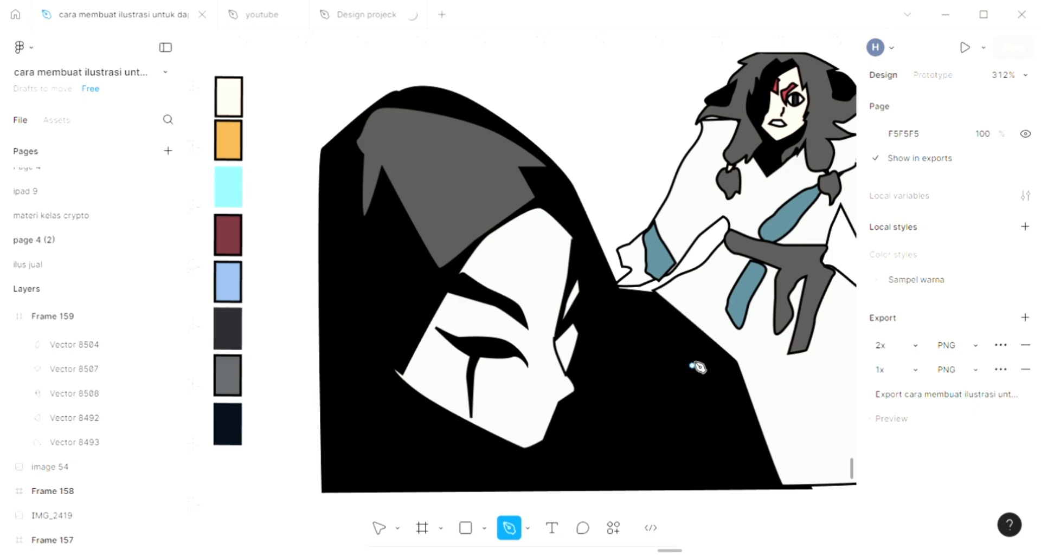
pyautogui.scroll(-1, 696, 358)
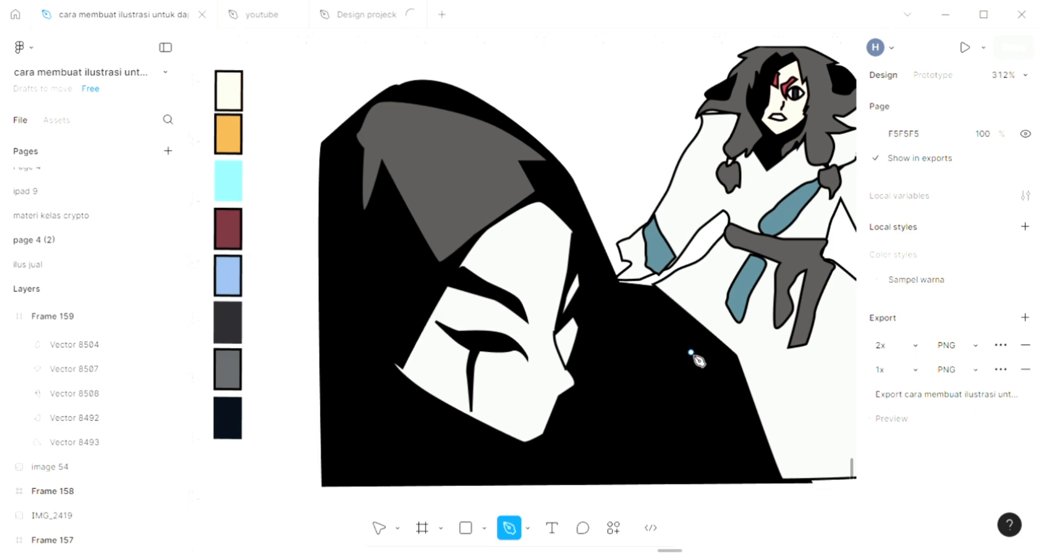
pyautogui.click(603, 322)
pyautogui.moveTo(635, 391); pyautogui.dragTo(637, 425)
pyautogui.click(630, 476)
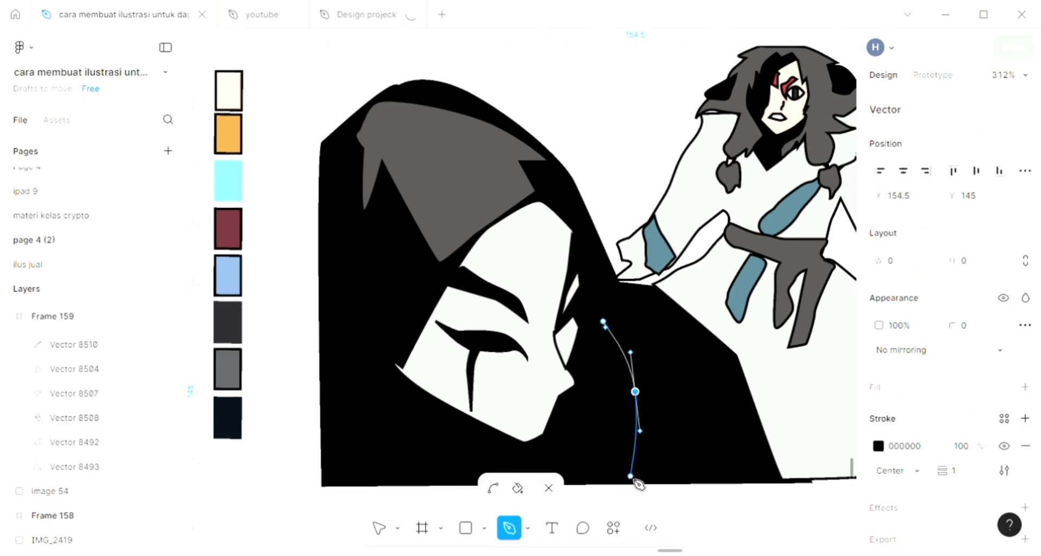
pyautogui.click(711, 476)
pyautogui.moveTo(675, 353); pyautogui.dragTo(707, 384)
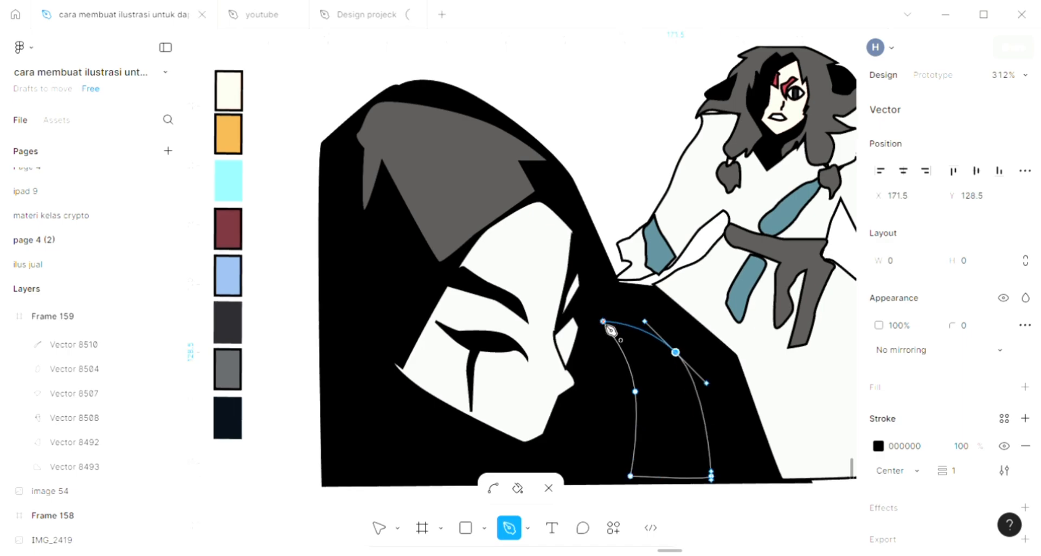
pyautogui.click(604, 322)
pyautogui.press('Escape')
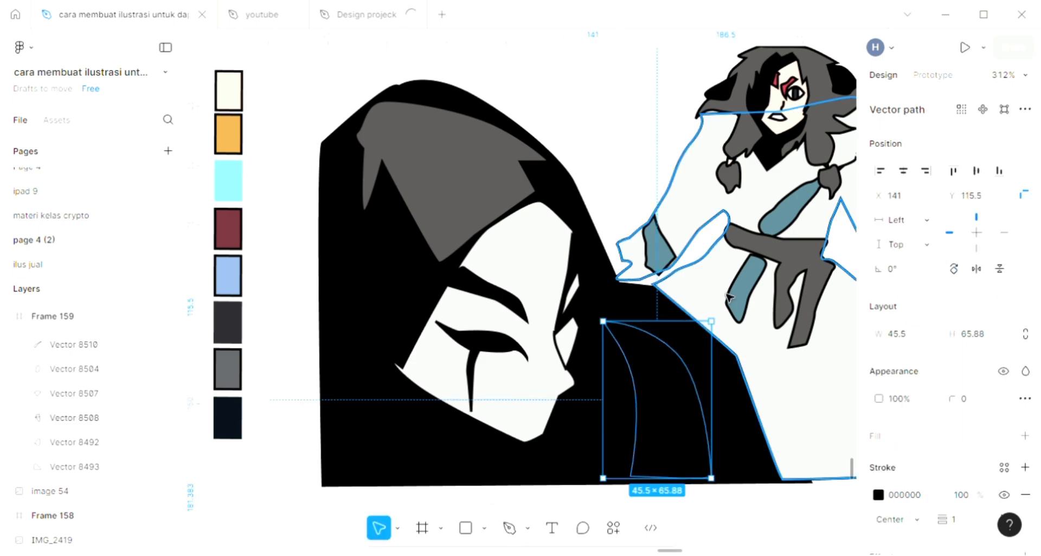
# Try teal 58818C, sampled from the smaller character's hanging strip, on the curved band without a fill, and undo it.
pyautogui.press('p')
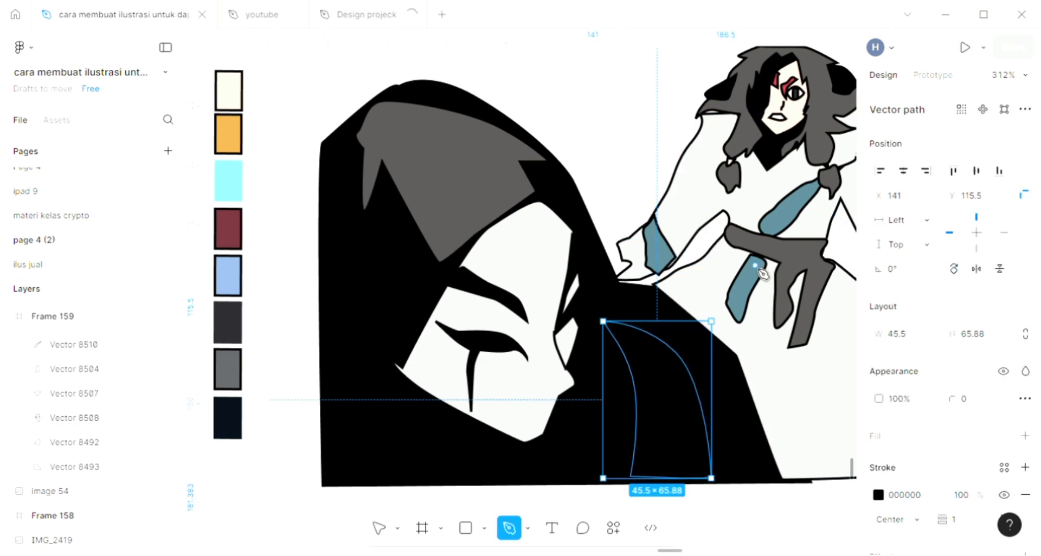
pyautogui.press('i')
pyautogui.click(758, 269)
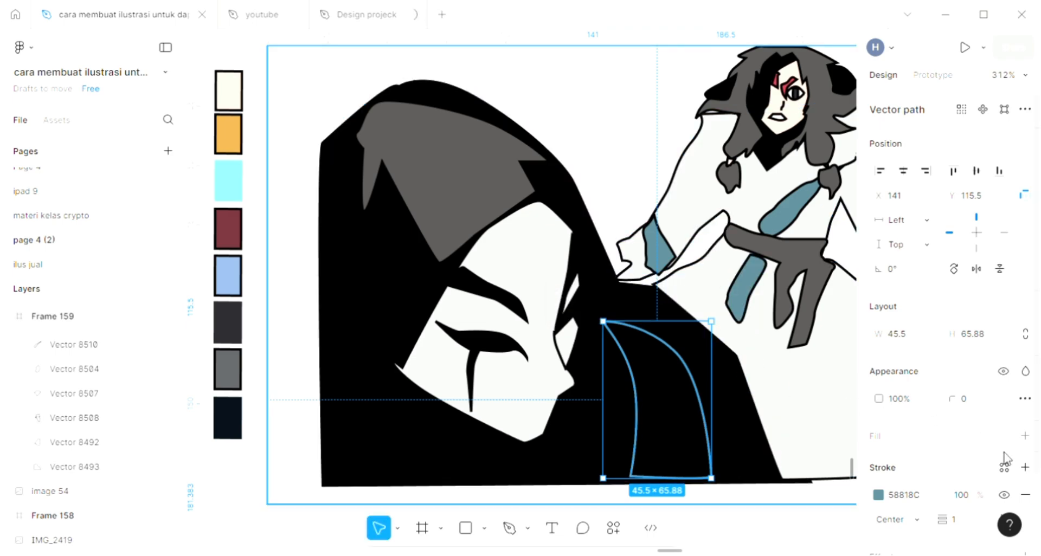
pyautogui.hotkey('ctrl', 'z')
# Add a fill to the curved band in teal 58818C sampled from the smaller character's hanging strip, and deselect it.
pyautogui.click(1025, 436)
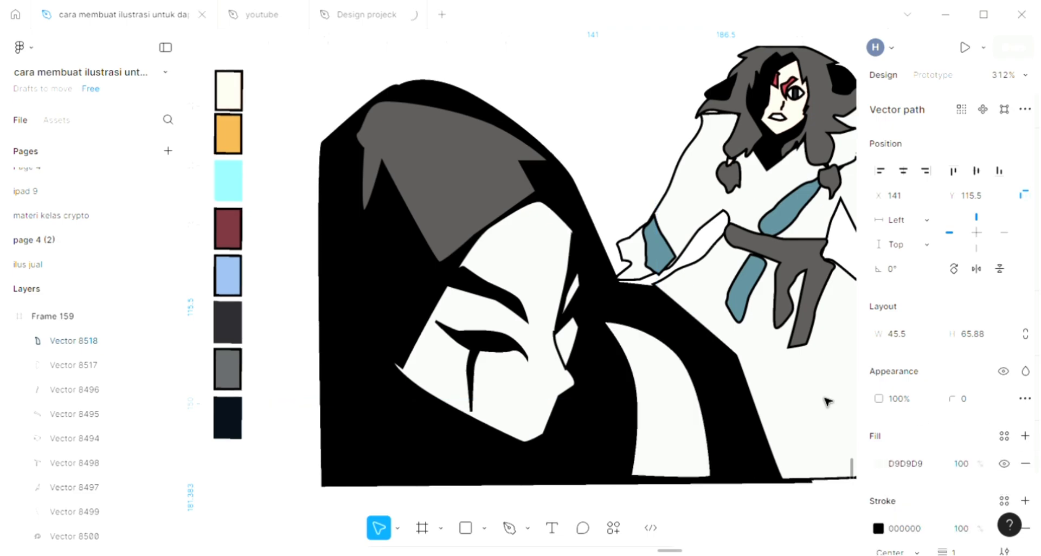
pyautogui.press('i')
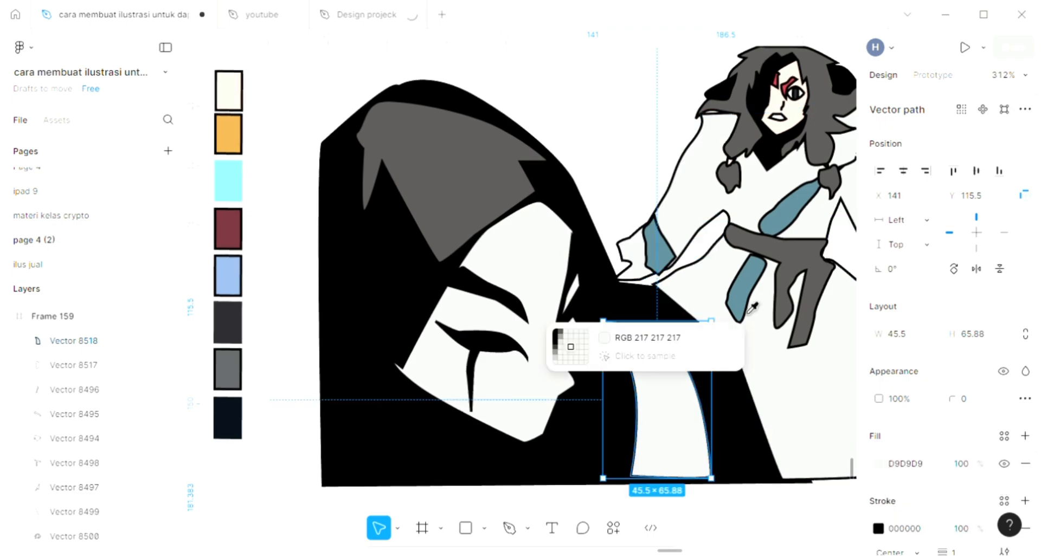
pyautogui.click(750, 312)
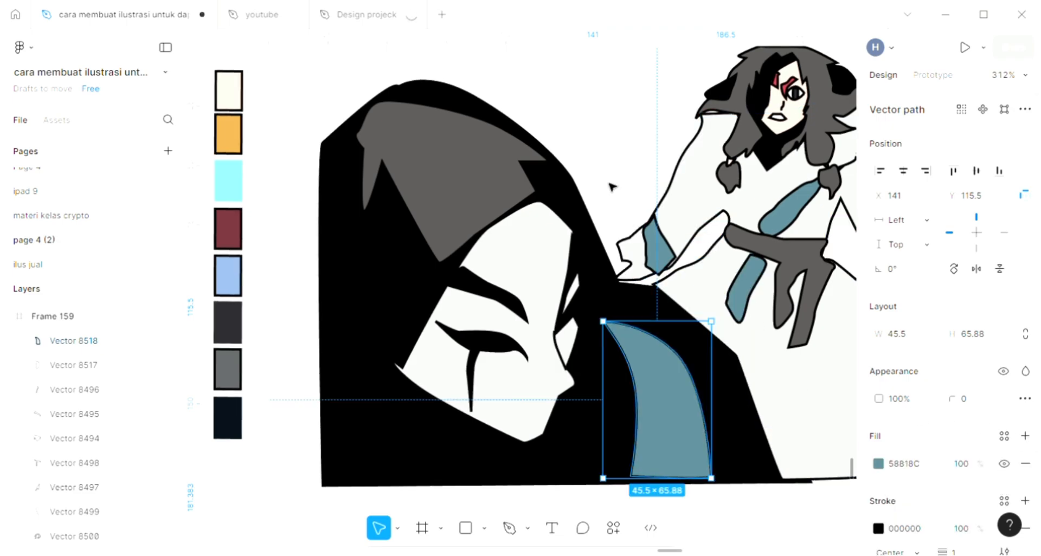
pyautogui.click(611, 187)
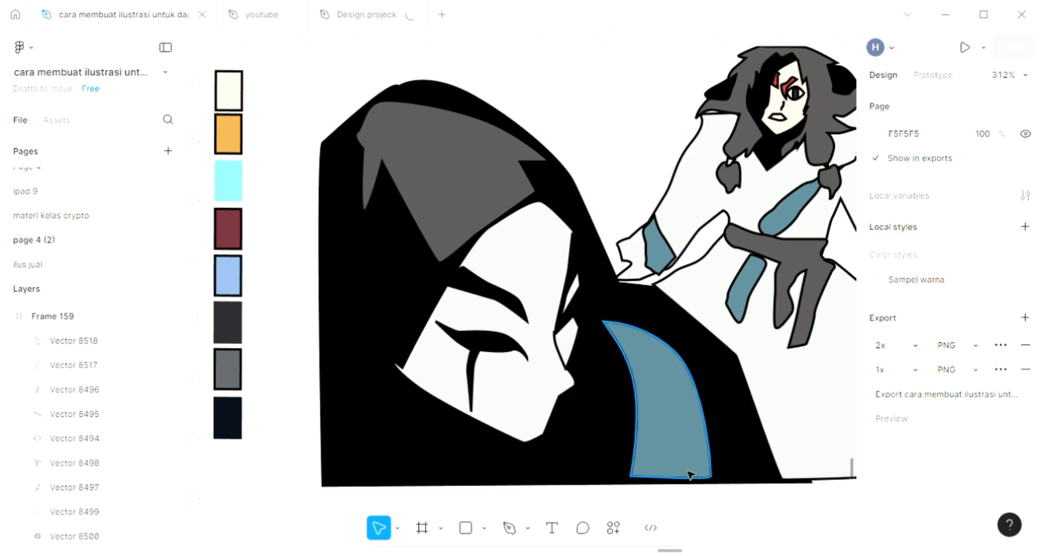
# Draw a curved black line with the Pen tool along the middle of the teal band from its lower edge to its tip.
pyautogui.press('p')
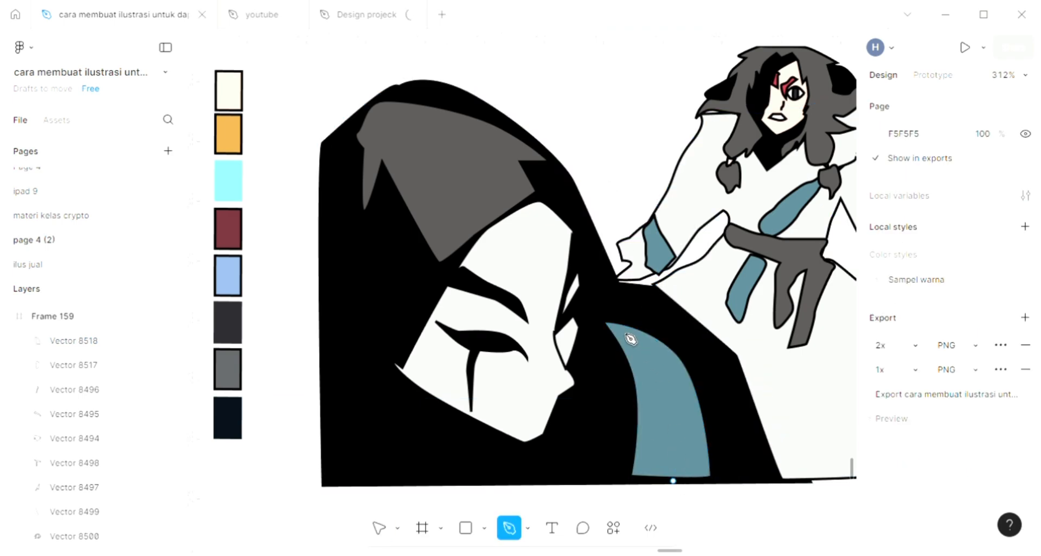
pyautogui.click(673, 480)
pyautogui.moveTo(611, 320); pyautogui.dragTo(554, 287)
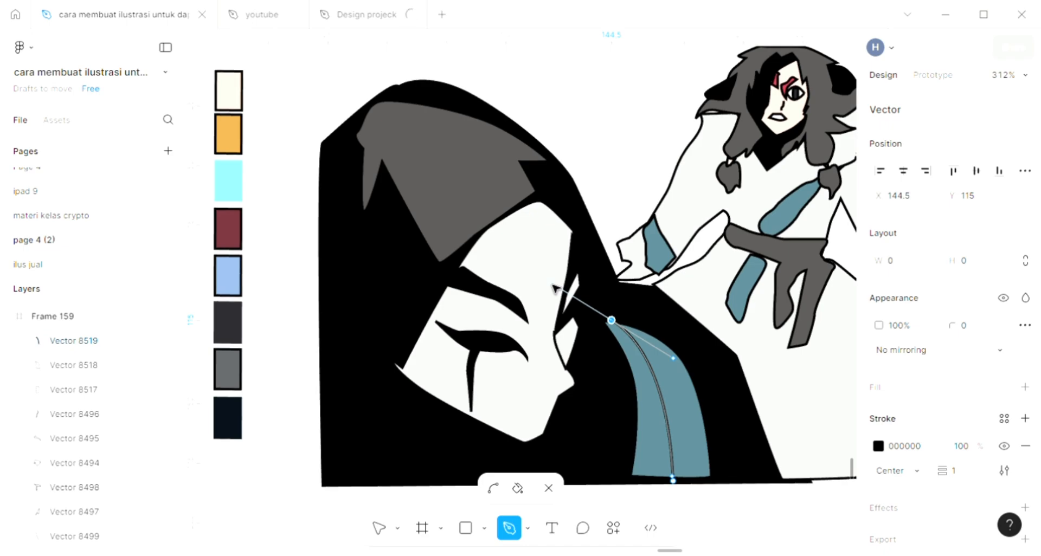
pyautogui.press('Escape')
pyautogui.press('Escape')
pyautogui.click(615, 172)
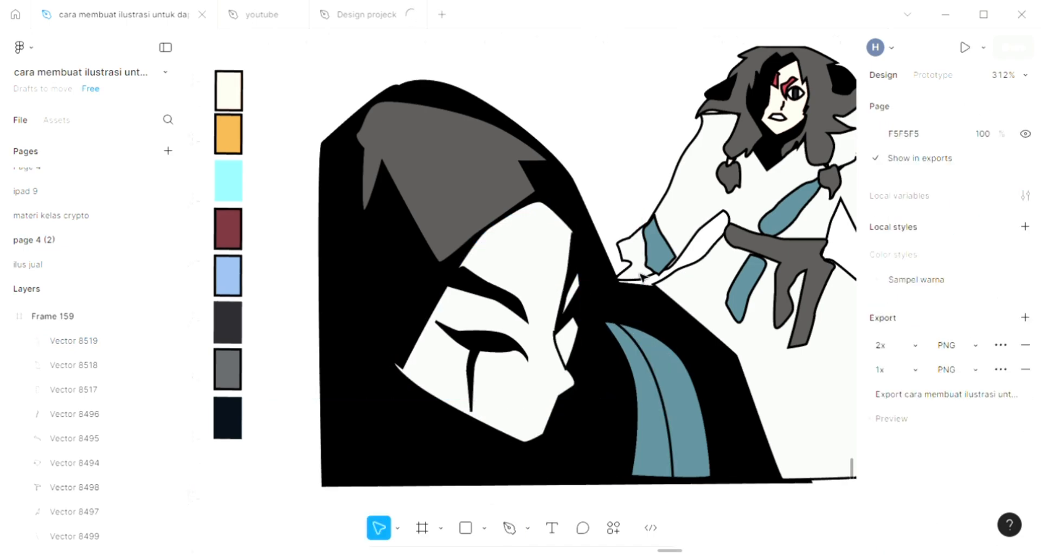
# Draw a closed two-spiked zigzag shape with the Pen tool, about 44 by 45, on the smaller character's lower robe beside the black robe.
pyautogui.hscroll(4, 708, 347)
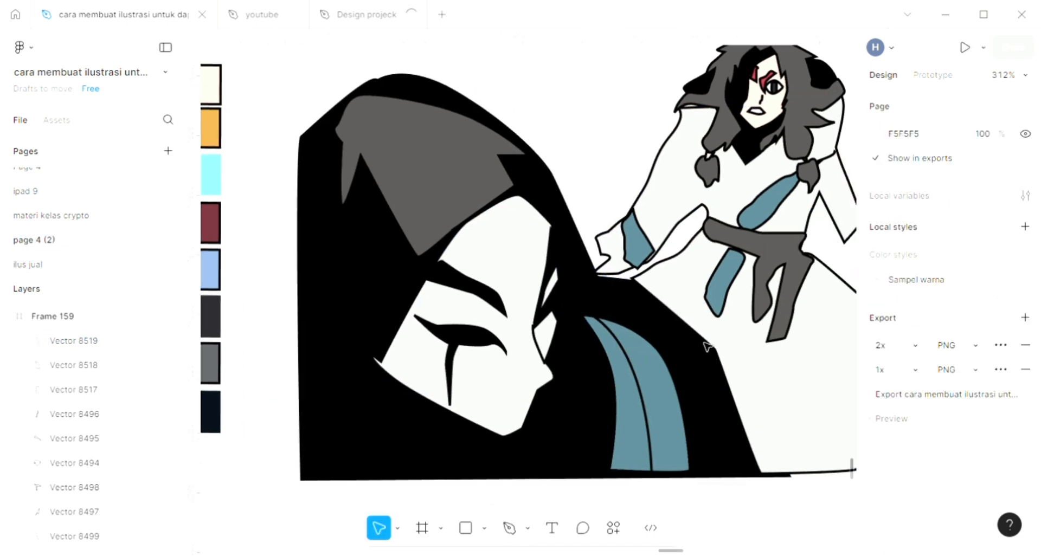
pyautogui.scroll(2, 705, 345)
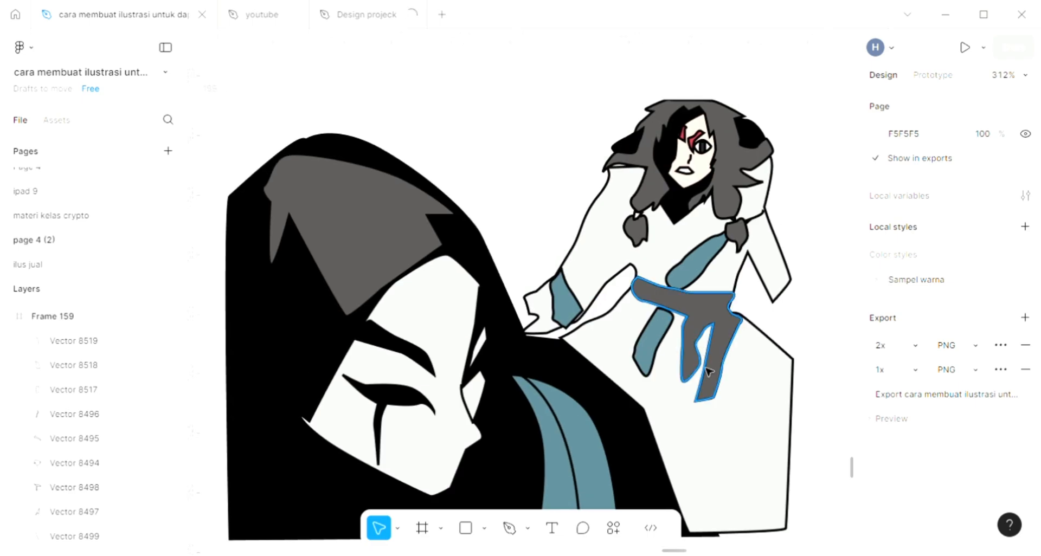
pyautogui.scroll(2, 727, 398)
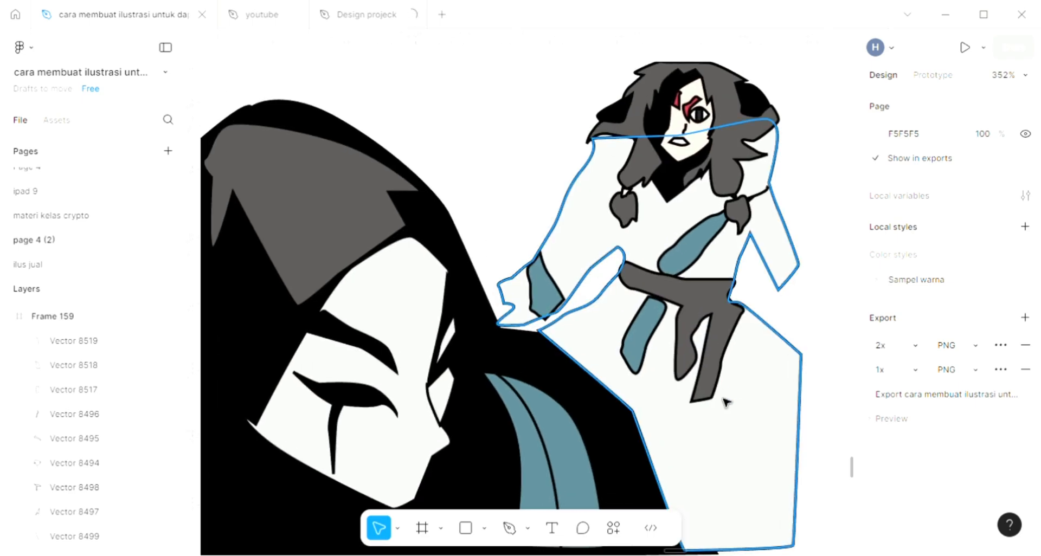
pyautogui.press('p')
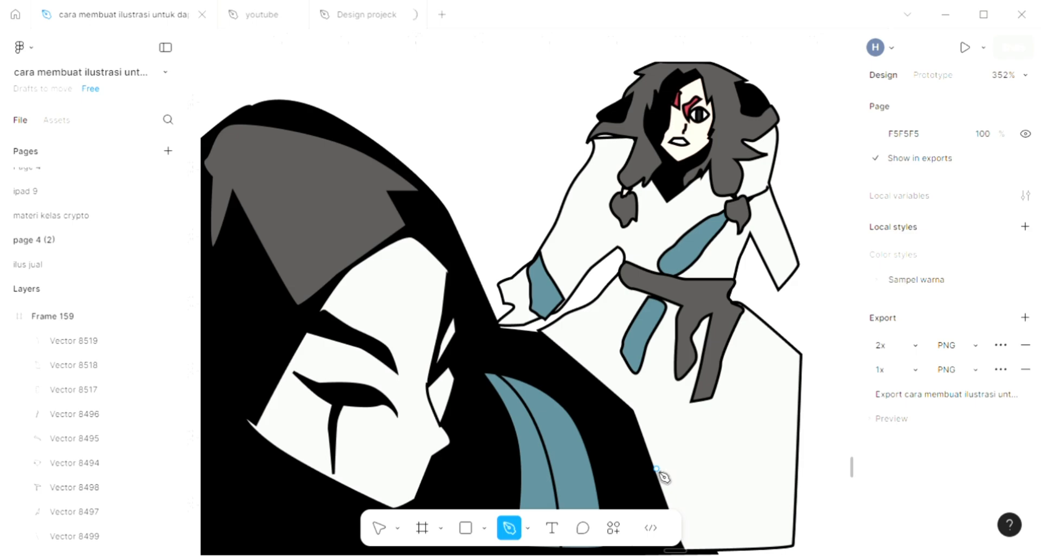
pyautogui.click(774, 408)
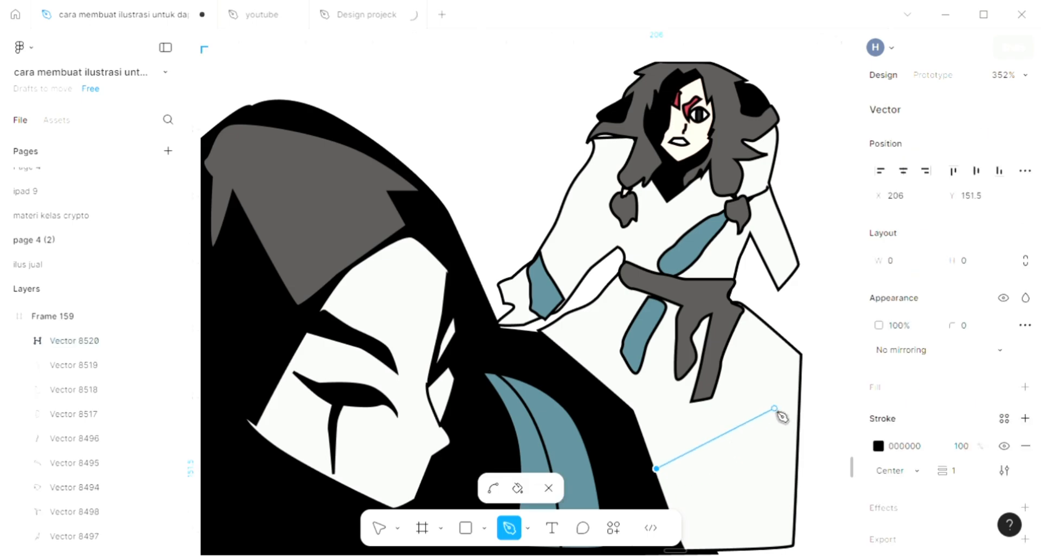
pyautogui.click(679, 492)
pyautogui.scroll(-2, 743, 491)
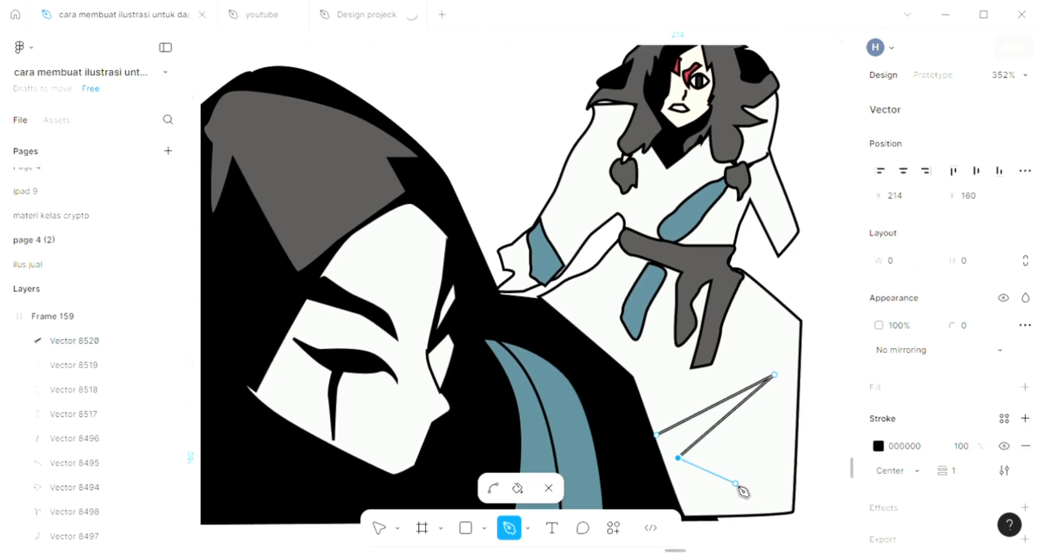
pyautogui.click(775, 423)
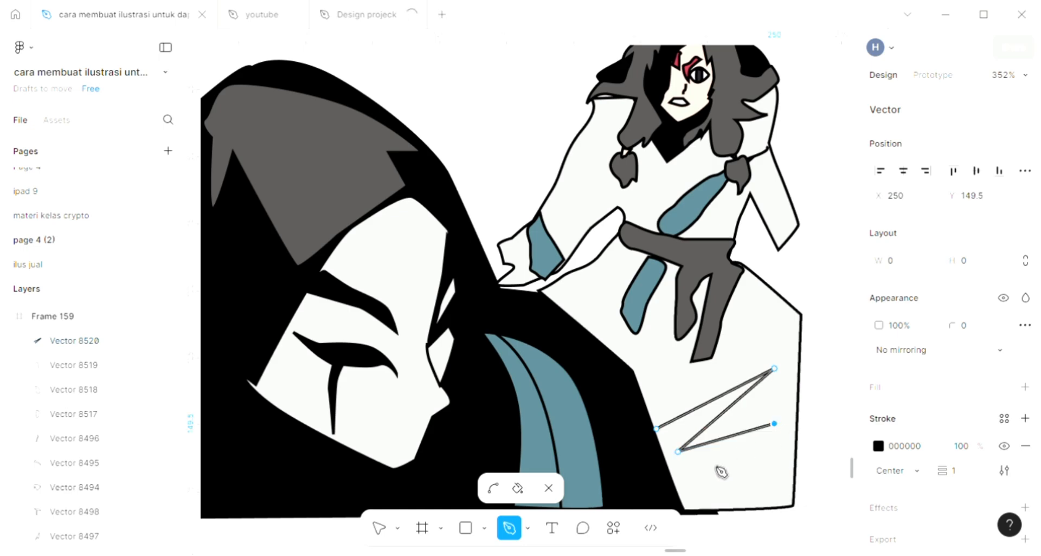
pyautogui.click(678, 489)
pyautogui.click(657, 429)
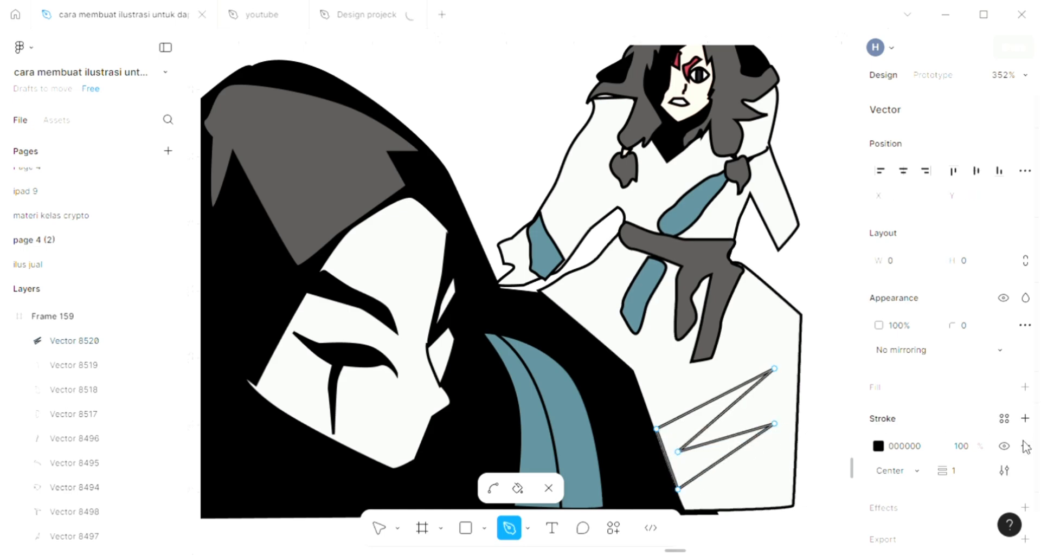
# Add a fill to the spiked shape in grey 555252 sampled from the smaller character's belt.
pyautogui.click(1024, 388)
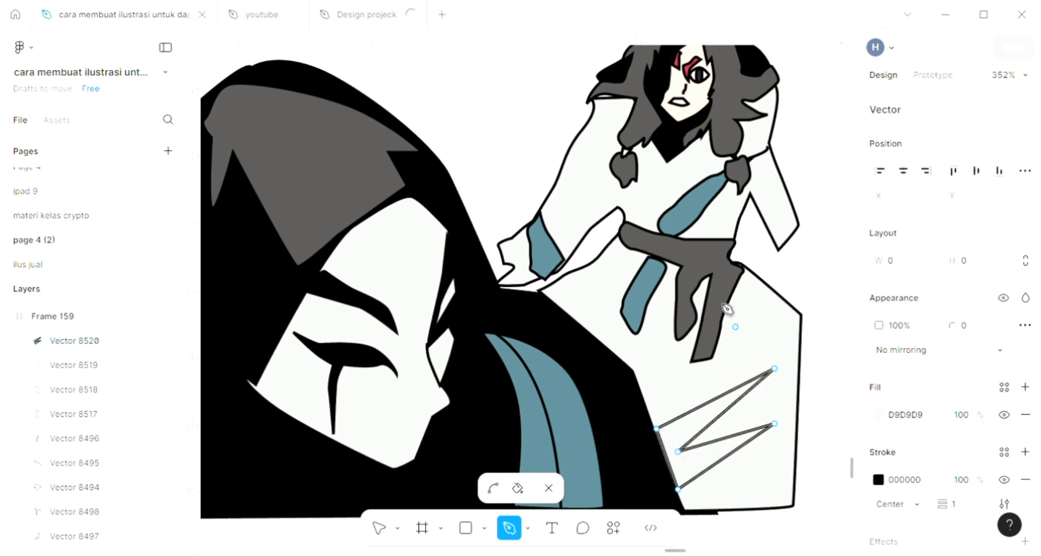
pyautogui.press('i')
pyautogui.click(728, 277)
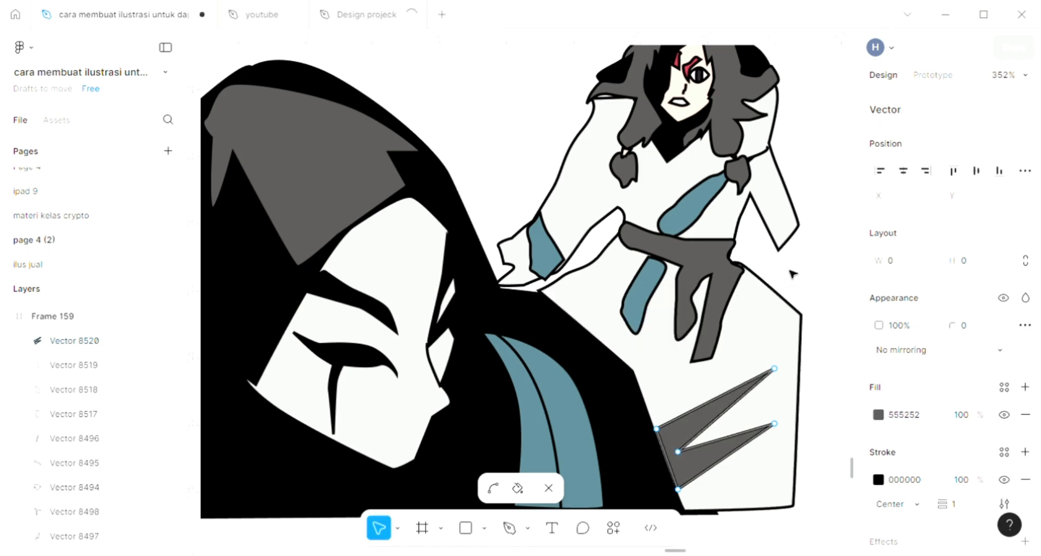
pyautogui.press('Escape')
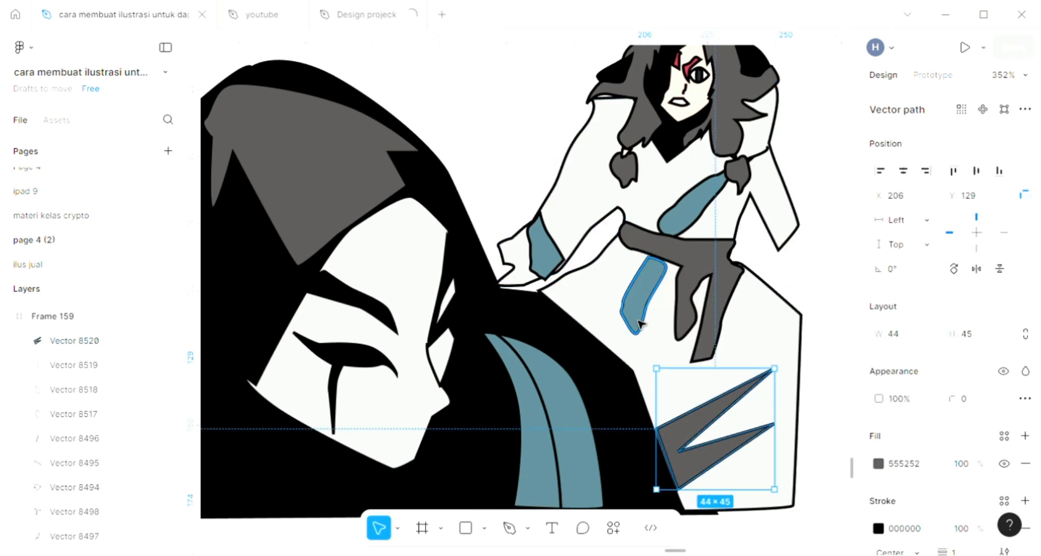
# Reshape the lower end of the teal strip hanging below the belt, extending it to about 24.25 by 34.87, and deselect it.
pyautogui.doubleClick(639, 324)
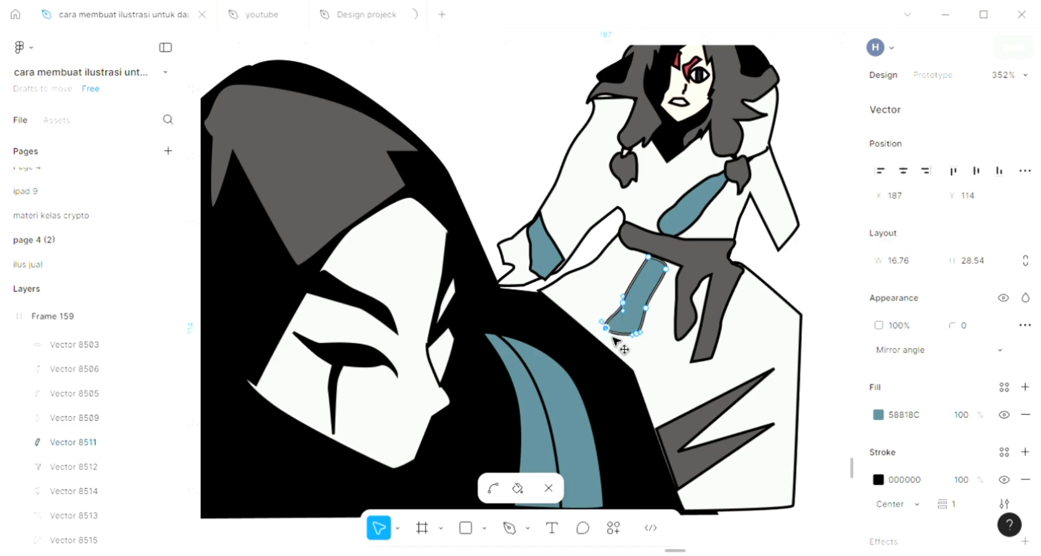
pyautogui.moveTo(614, 340); pyautogui.dragTo(613, 374)
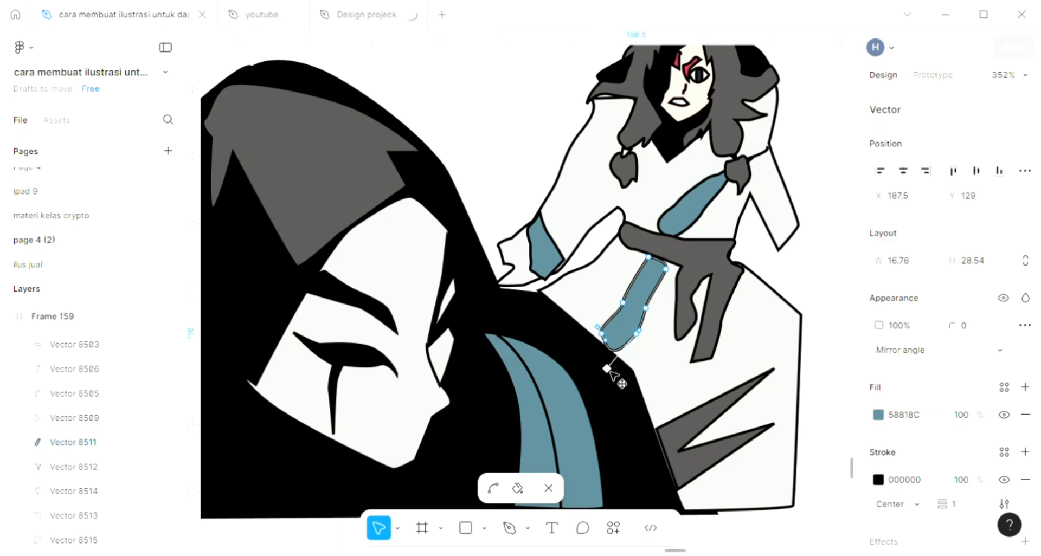
pyautogui.press('Escape')
pyautogui.press('Escape')
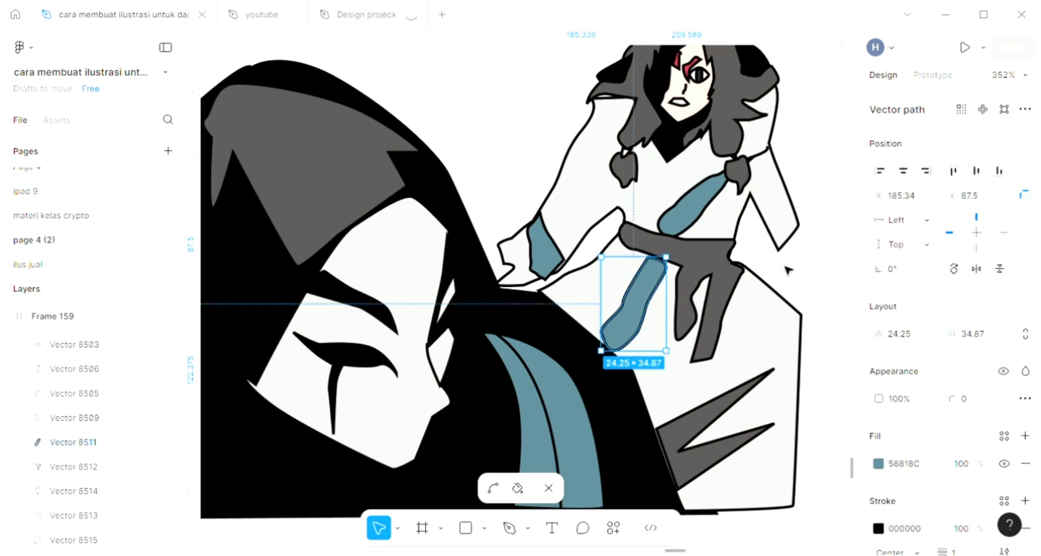
pyautogui.press('Escape')
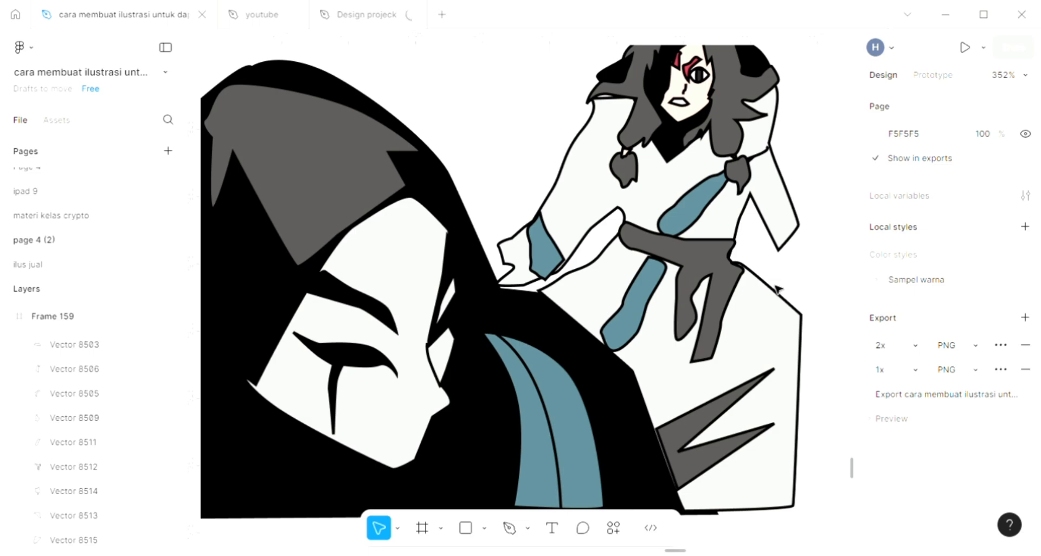
# Draw an open stepped line with the Pen tool, about 18.5 by 13.5, along the teal strip above the belt.
pyautogui.scroll(5, 778, 290)
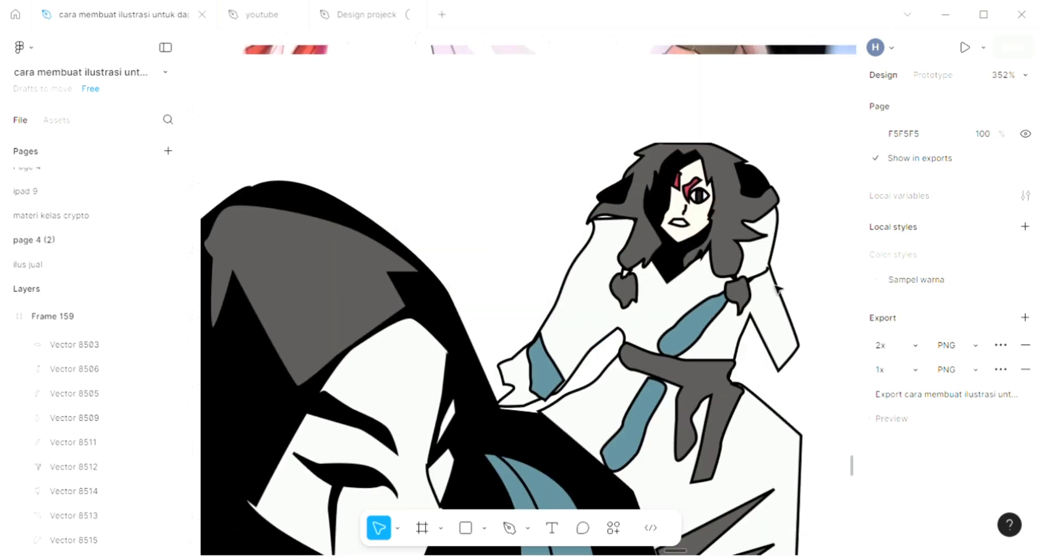
pyautogui.scroll(-2, 778, 290)
pyautogui.press('p')
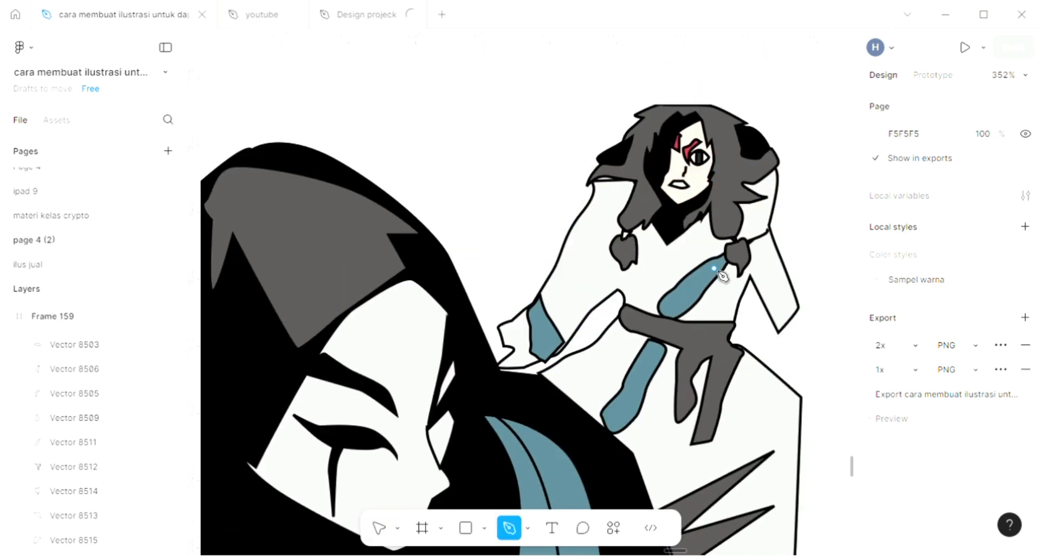
pyautogui.click(713, 274)
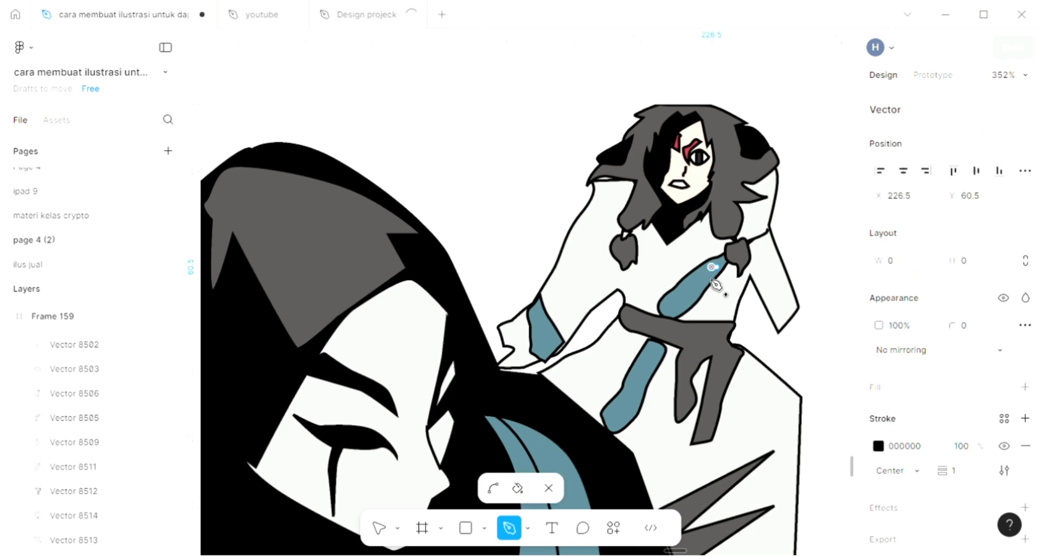
pyautogui.click(702, 278)
pyautogui.click(699, 286)
pyautogui.click(688, 286)
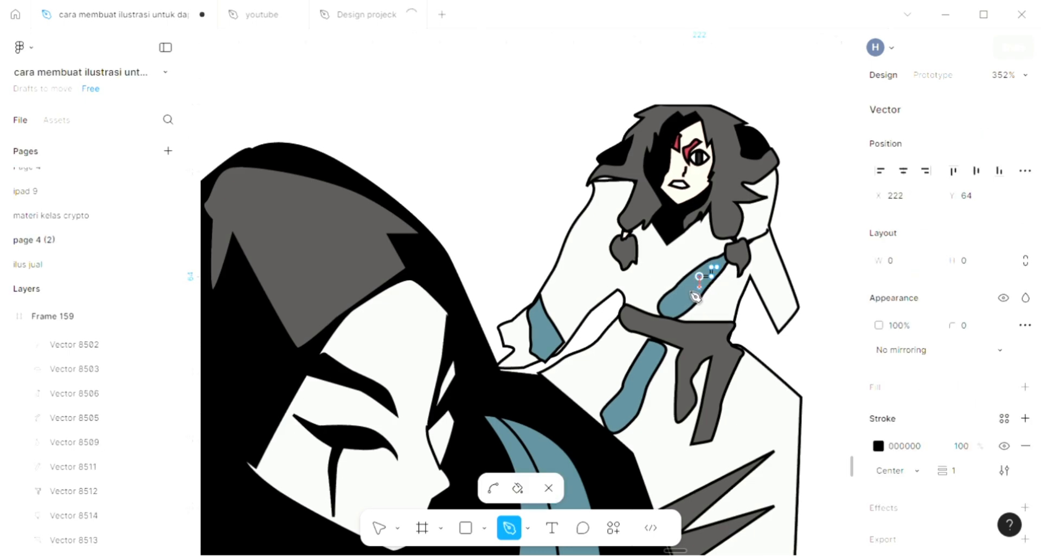
pyautogui.click(687, 302)
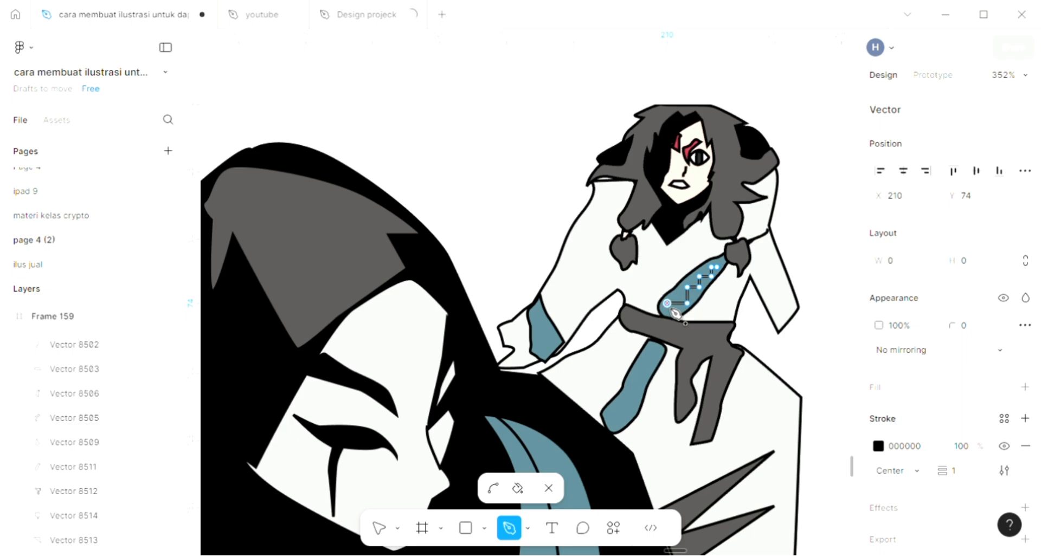
pyautogui.press('Escape')
# Set the stepped line's stroke to white FFFFFF sampled from the artwork, and deselect it.
pyautogui.press('Escape')
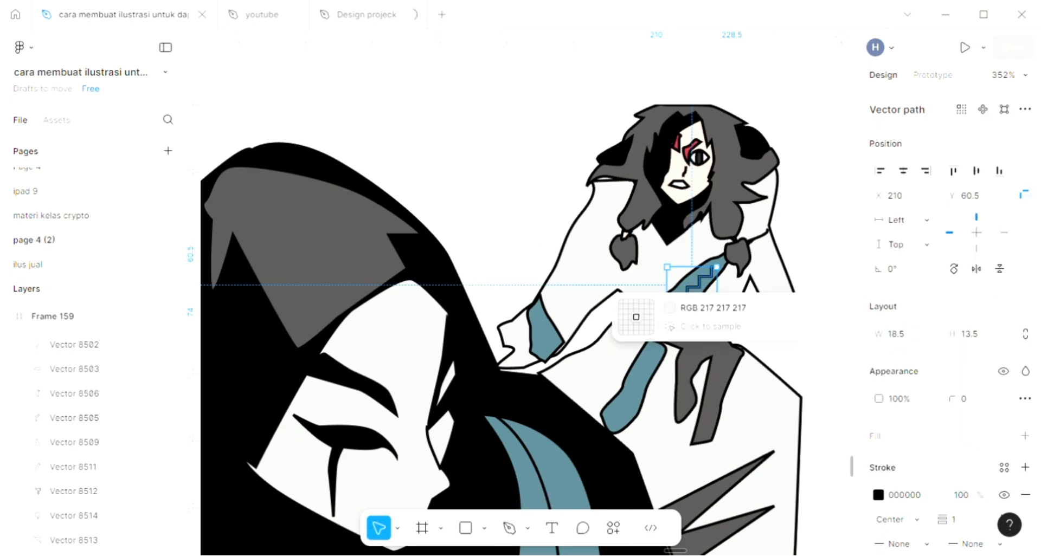
pyautogui.click(636, 317)
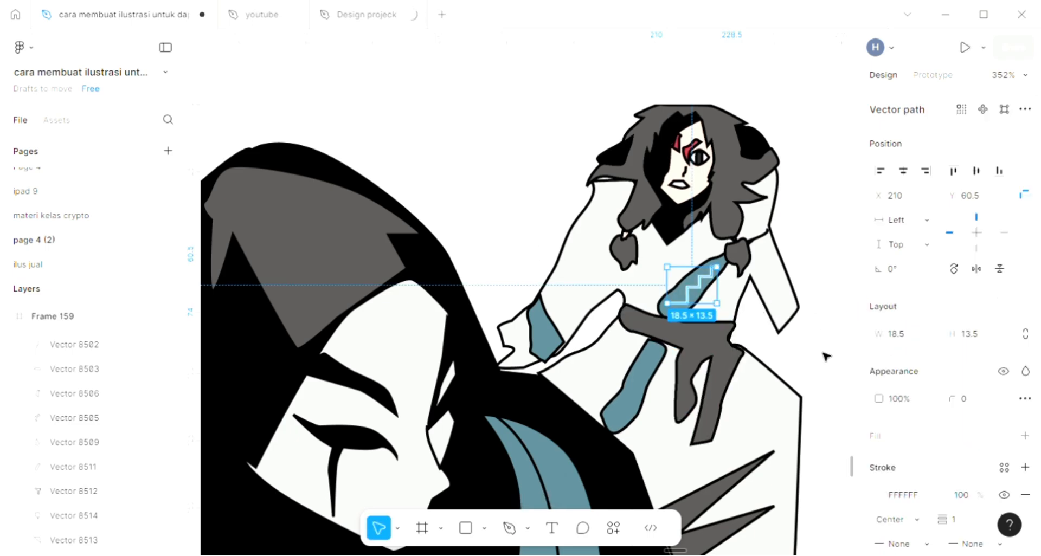
pyautogui.press('Escape')
# Draw a white stepped line with the Pen tool, about 18 by 24.5, along the teal strip hanging below the belt.
pyautogui.press('p')
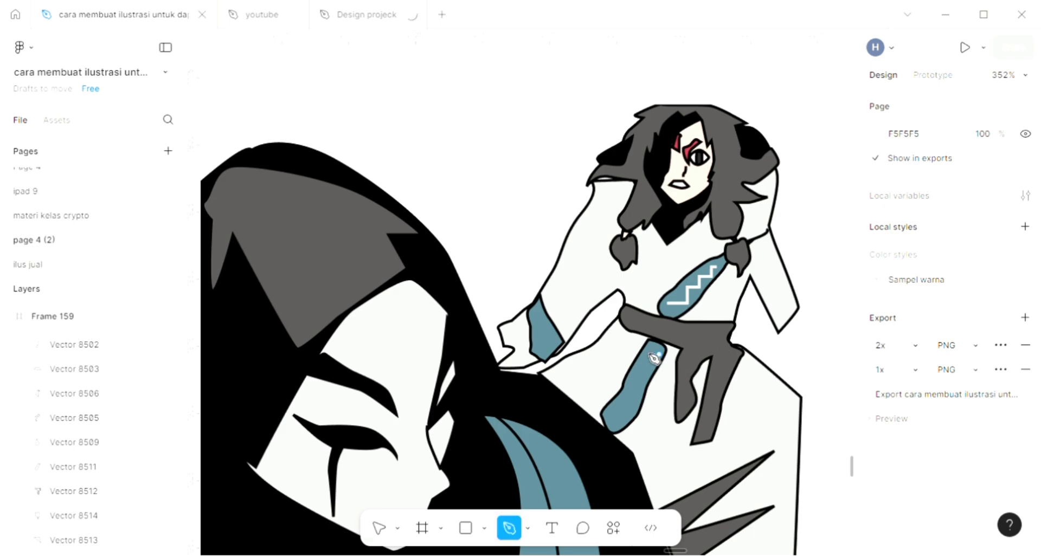
pyautogui.click(659, 353)
pyautogui.click(645, 354)
pyautogui.click(641, 371)
pyautogui.click(637, 390)
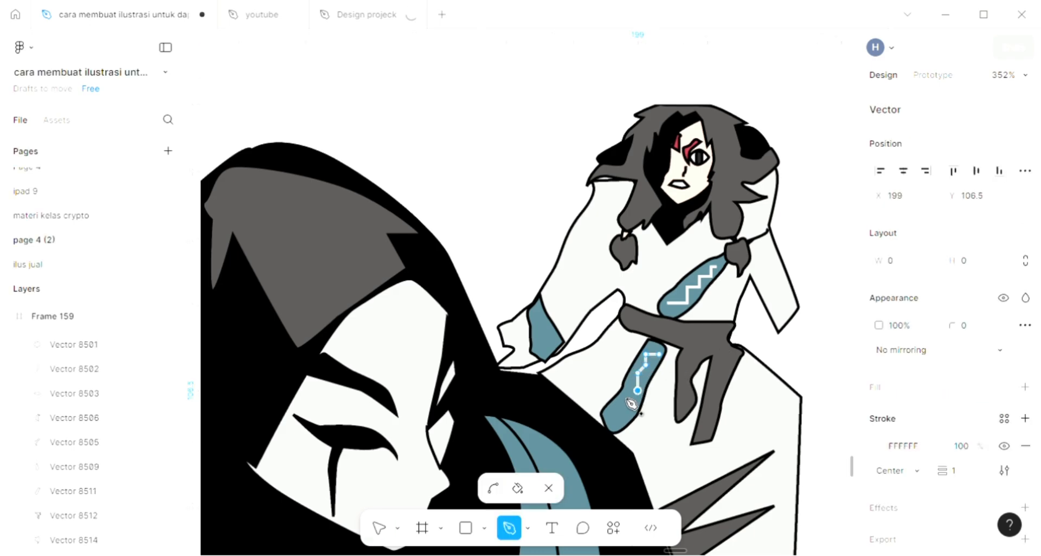
pyautogui.click(623, 396)
pyautogui.click(623, 415)
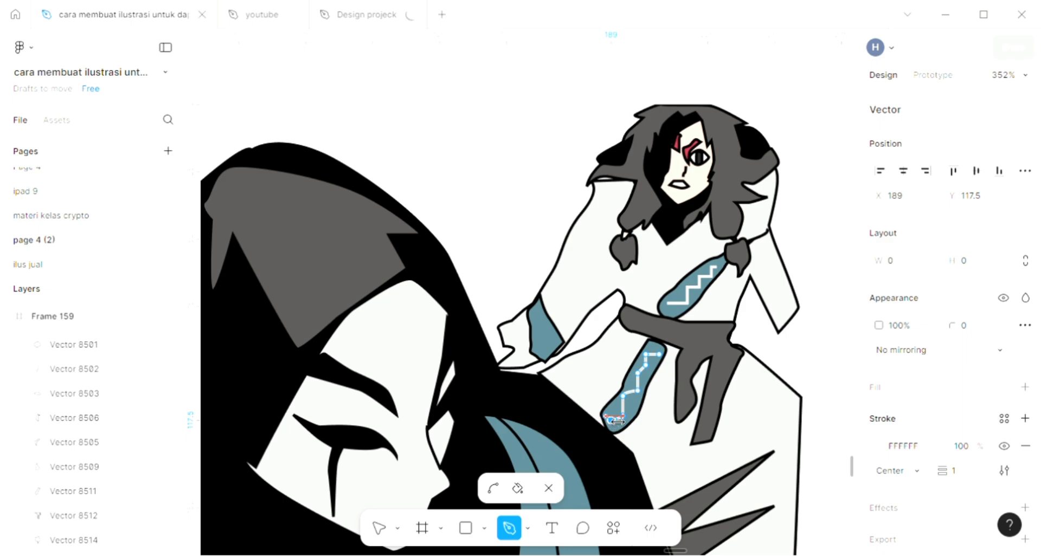
pyautogui.click(613, 419)
pyautogui.press('Return')
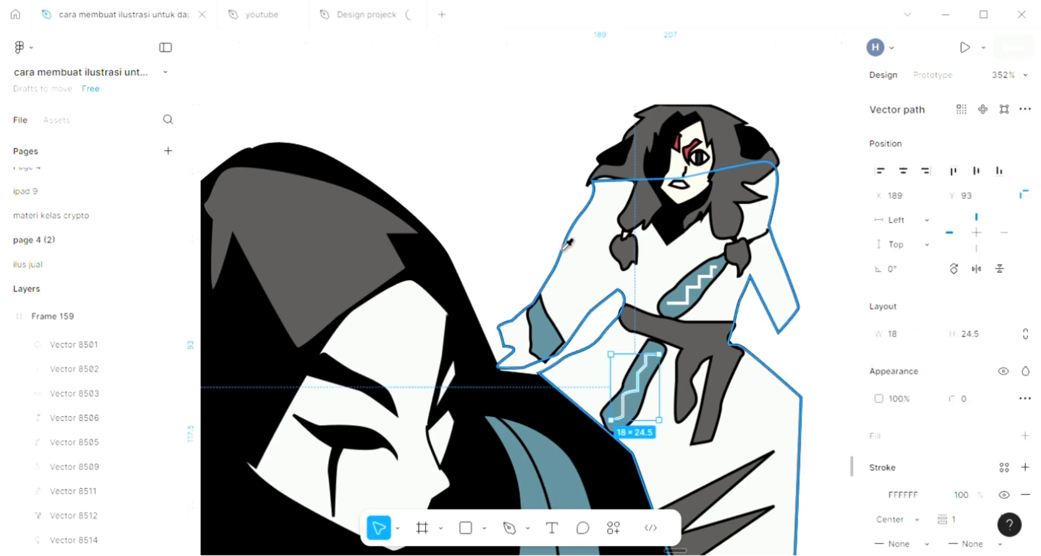
# Give the illustration's frame a pink EE9B9B fill and convert it to a linear gradient ending in 885858.
pyautogui.scroll(-3, 543, 249)
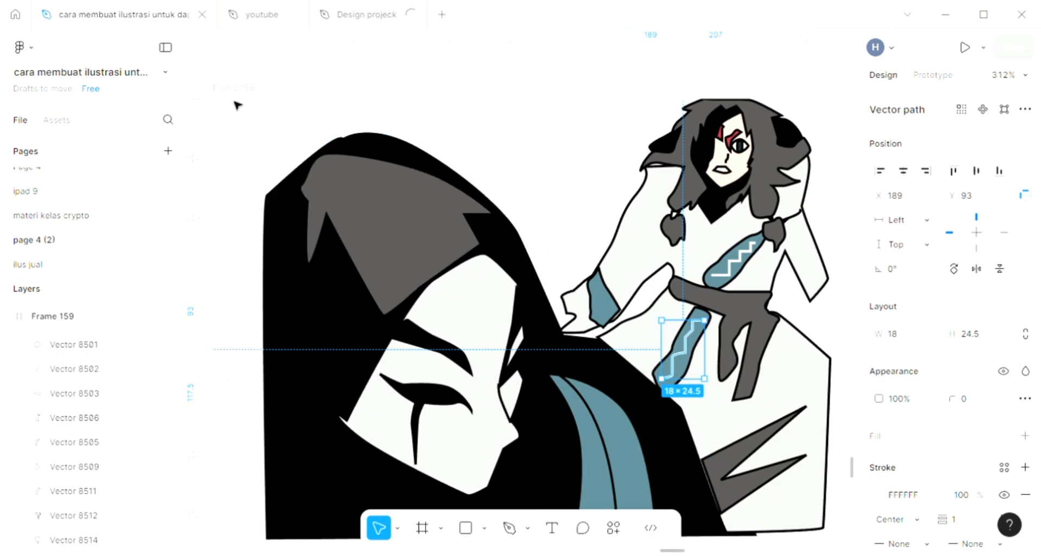
pyautogui.click(519, 251)
pyautogui.hscroll(2, 520, 249)
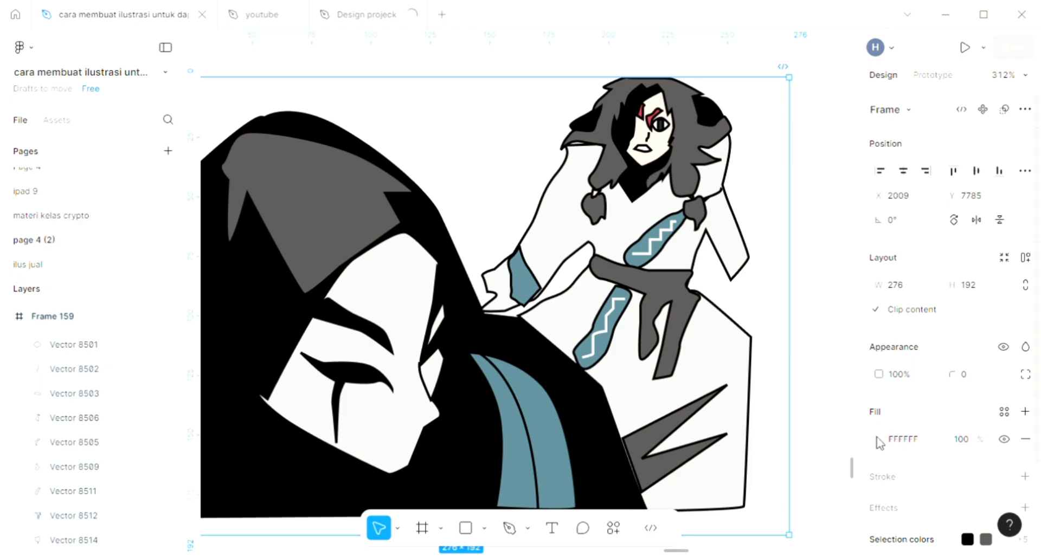
pyautogui.hscroll(2, 547, 332)
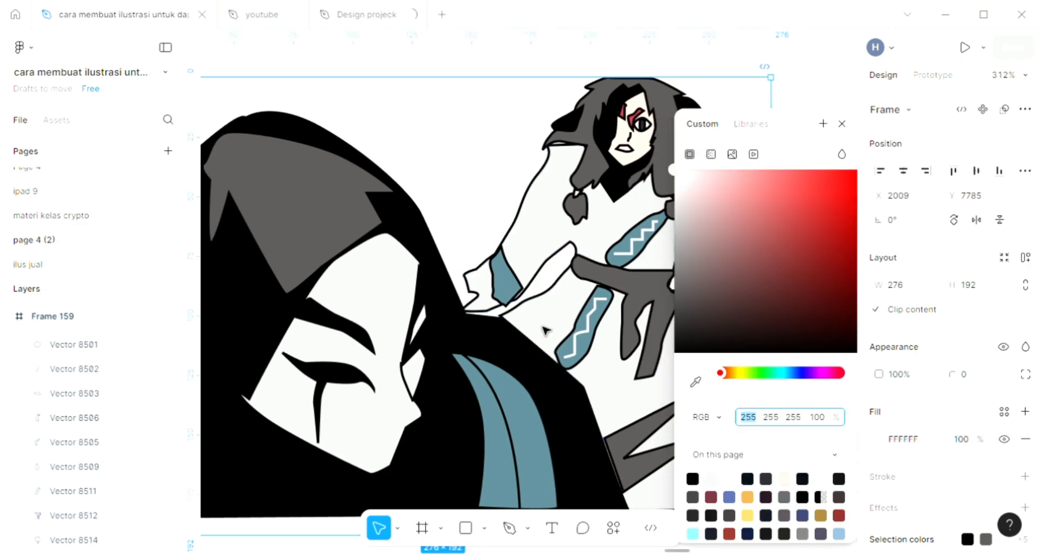
pyautogui.click(738, 182)
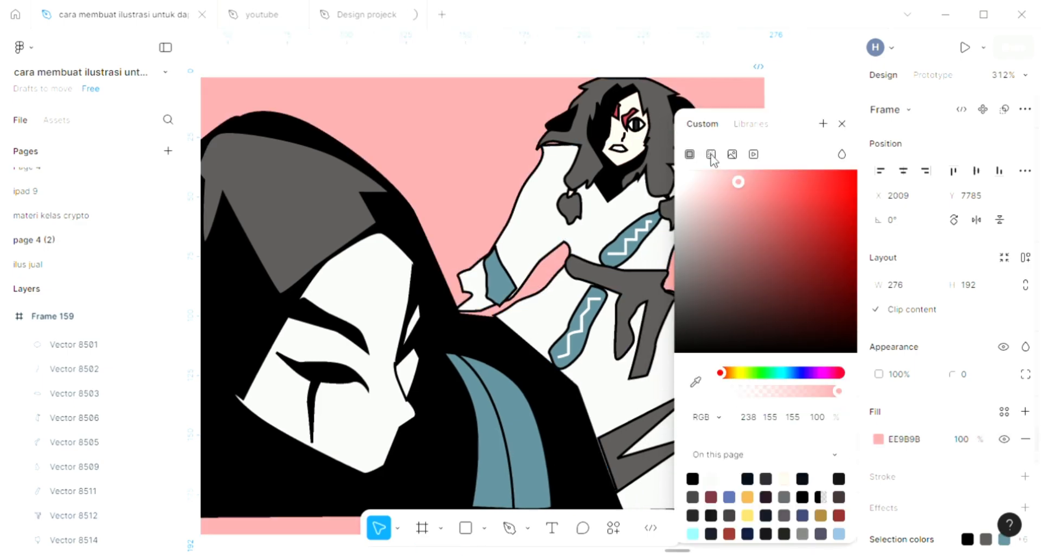
pyautogui.click(711, 154)
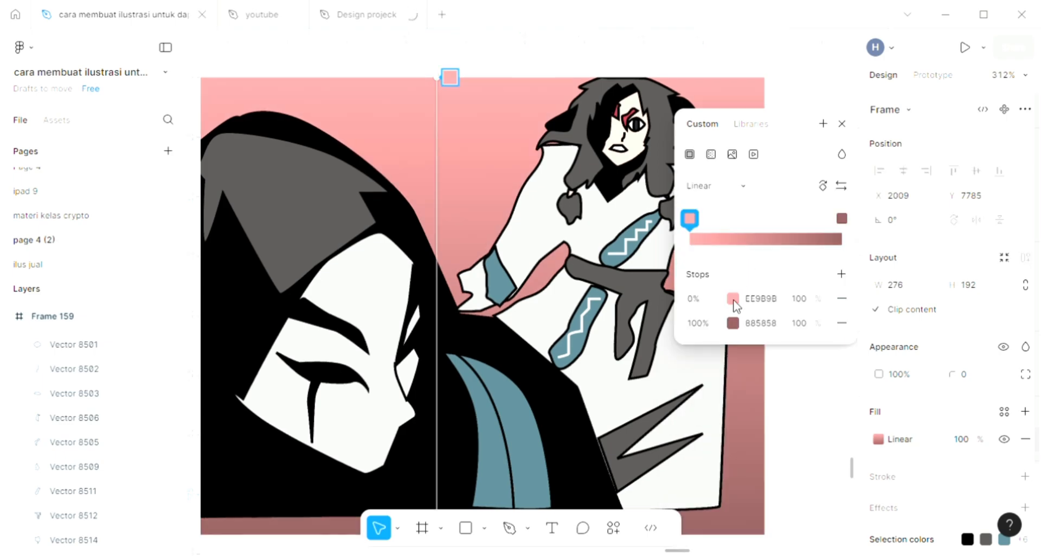
# Set the gradient's 0% stop to mint green 9BEEBB and deselect the frame.
pyautogui.click(733, 299)
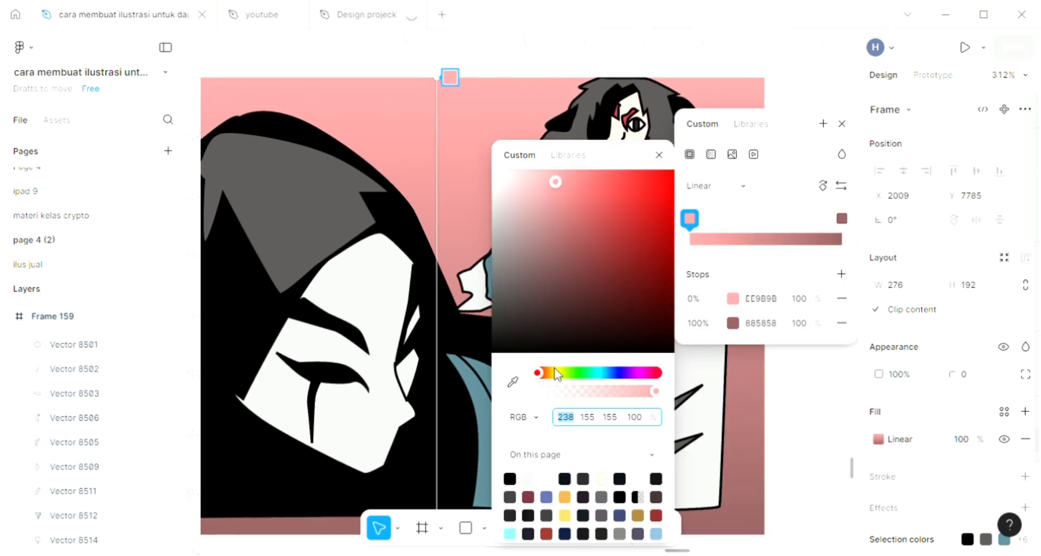
pyautogui.moveTo(565, 374)
pyautogui.mouseDown()
pyautogui.moveTo(553, 373)
pyautogui.moveTo(585, 374)
pyautogui.mouseUp()
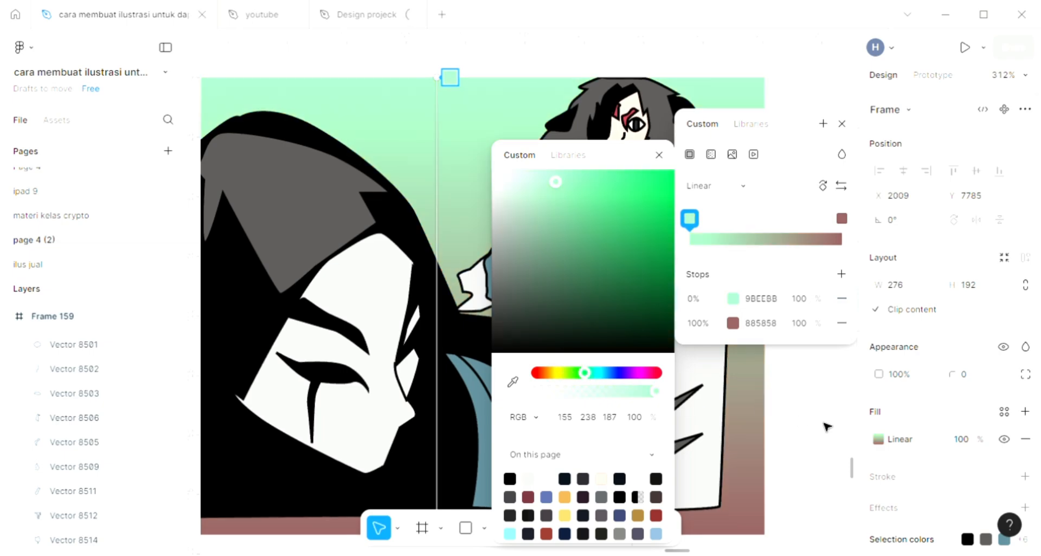
pyautogui.press('Escape')
pyautogui.press('Escape')
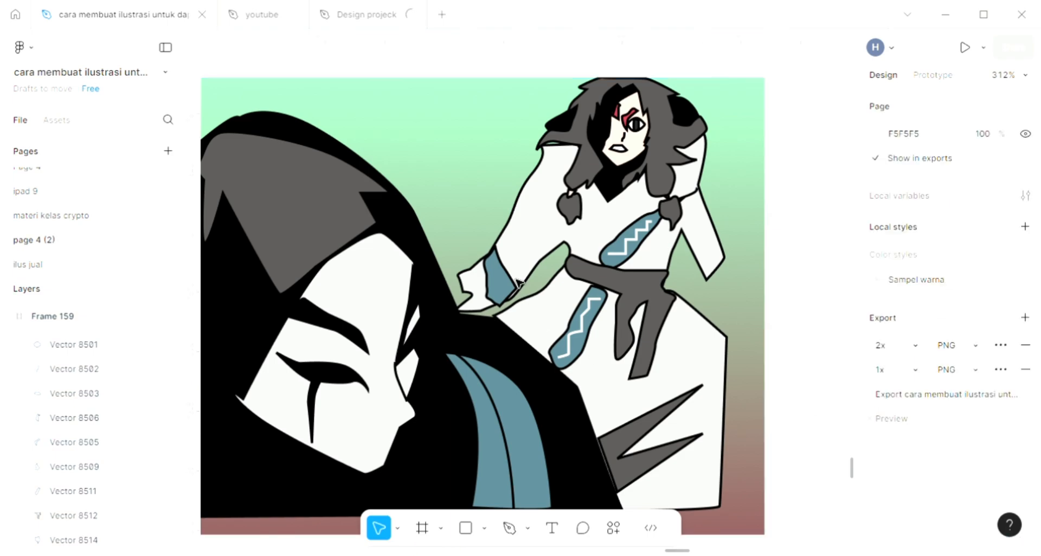
# Draw a white zigzag line with the Pen tool, about 6 by 15.5, down the teal wristband, and deselect it.
pyautogui.press('p')
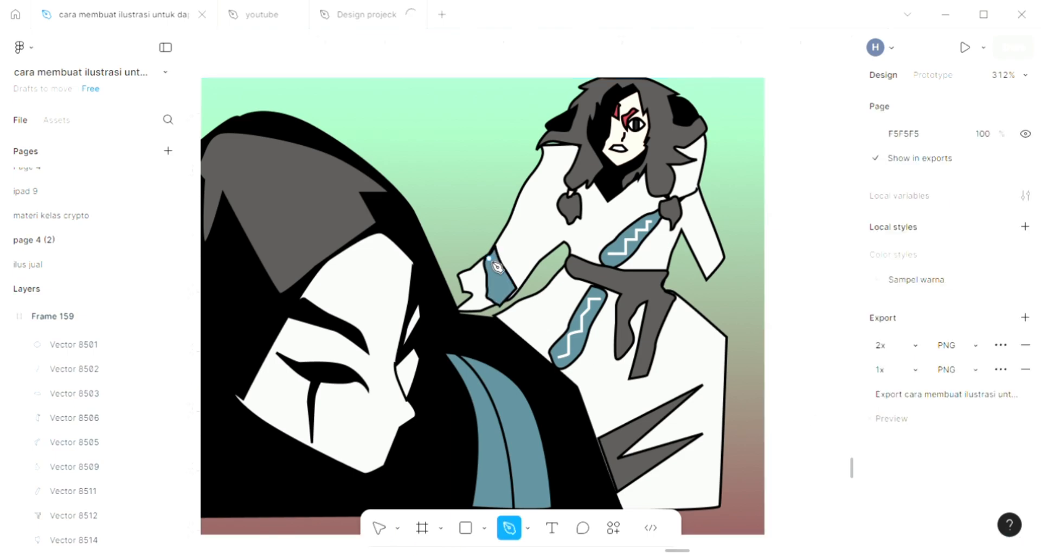
pyautogui.click(495, 259)
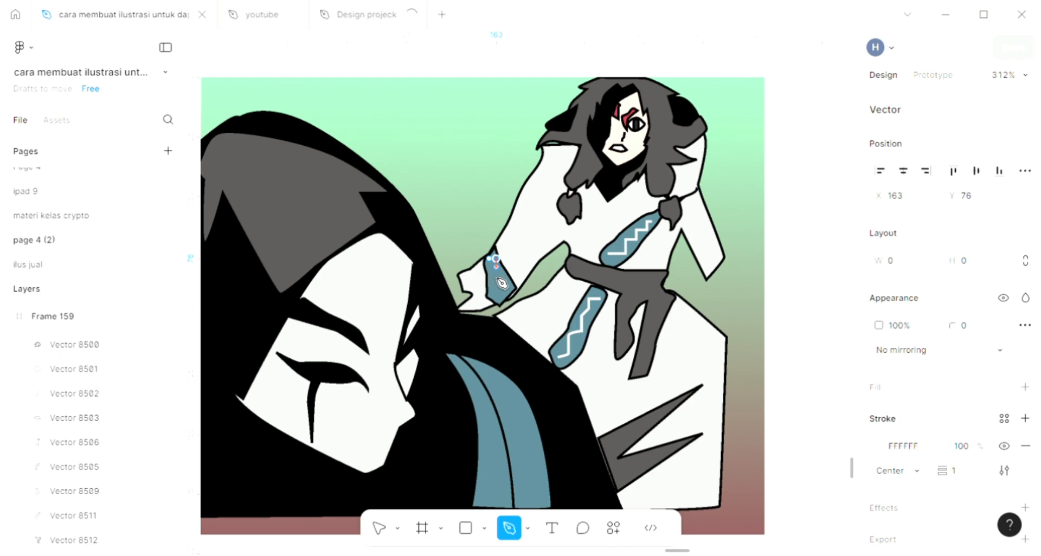
pyautogui.click(489, 275)
pyautogui.click(504, 280)
pyautogui.click(496, 295)
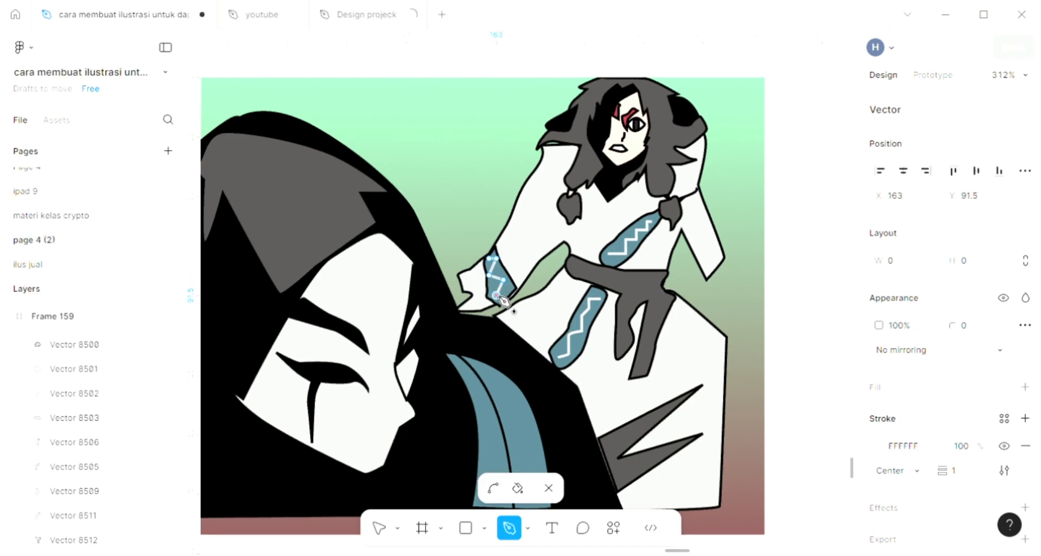
pyautogui.press('Escape')
pyautogui.press('Escape')
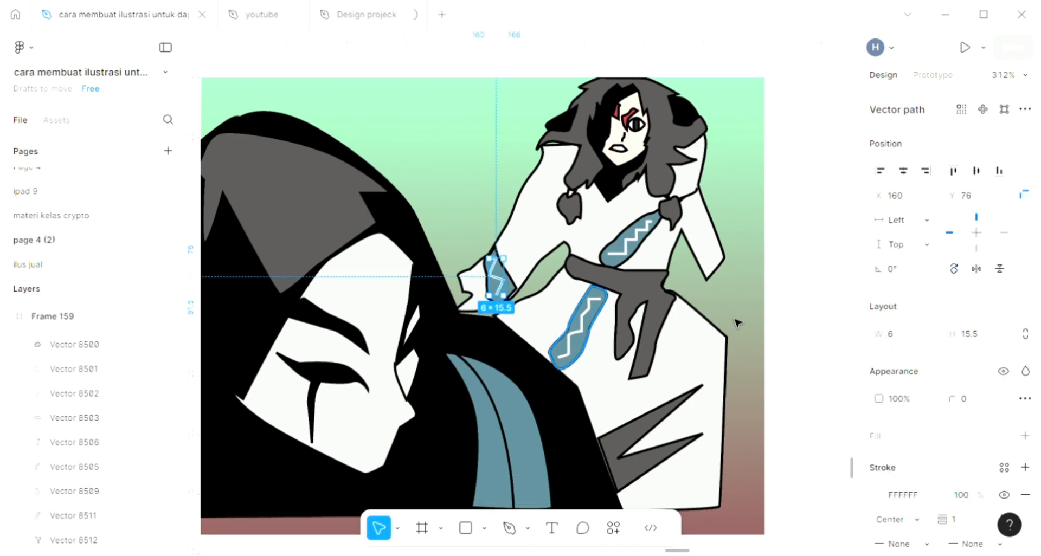
pyautogui.click(766, 325)
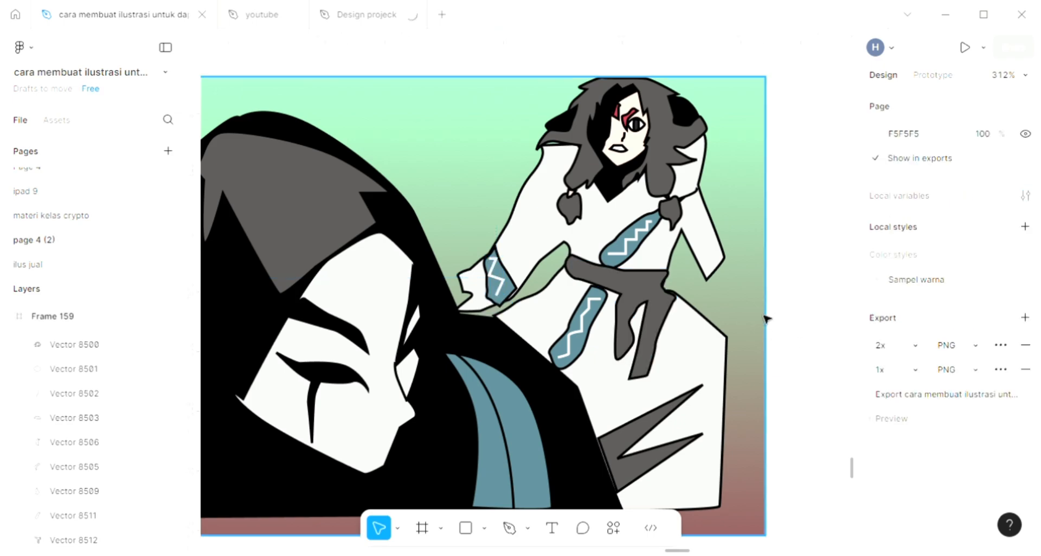
# Narrow the illustration's frame from its right edge so it ends at the white robe's outer edge.
pyautogui.click(768, 305)
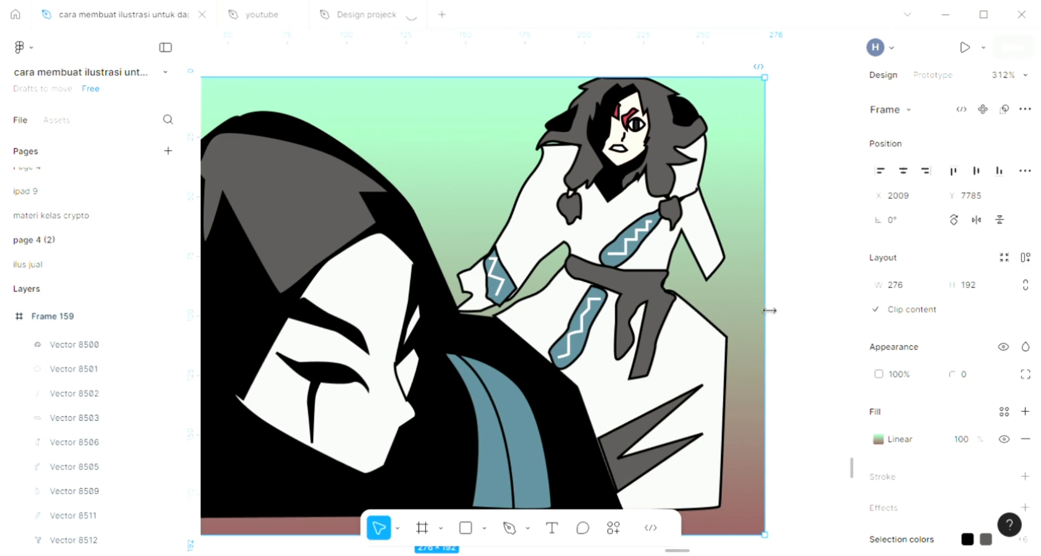
pyautogui.moveTo(770, 311); pyautogui.dragTo(733, 313)
# Reshape the white robe's outline by pulling the pointed sleeve end down to the robe's outer edge, and deselect it.
pyautogui.click(712, 288)
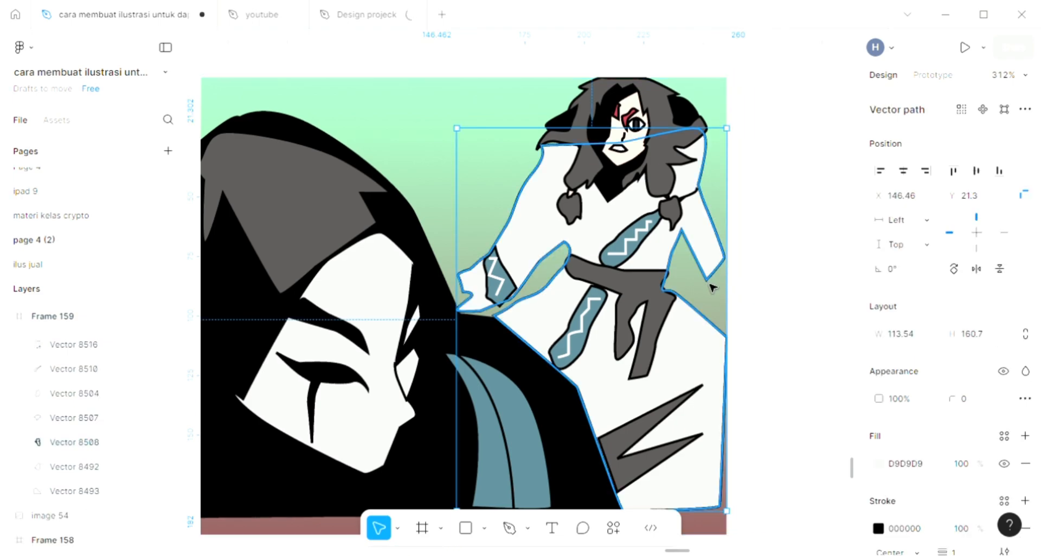
pyautogui.doubleClick(712, 287)
pyautogui.moveTo(708, 281); pyautogui.dragTo(712, 310)
pyautogui.click(709, 294)
pyautogui.press('Escape')
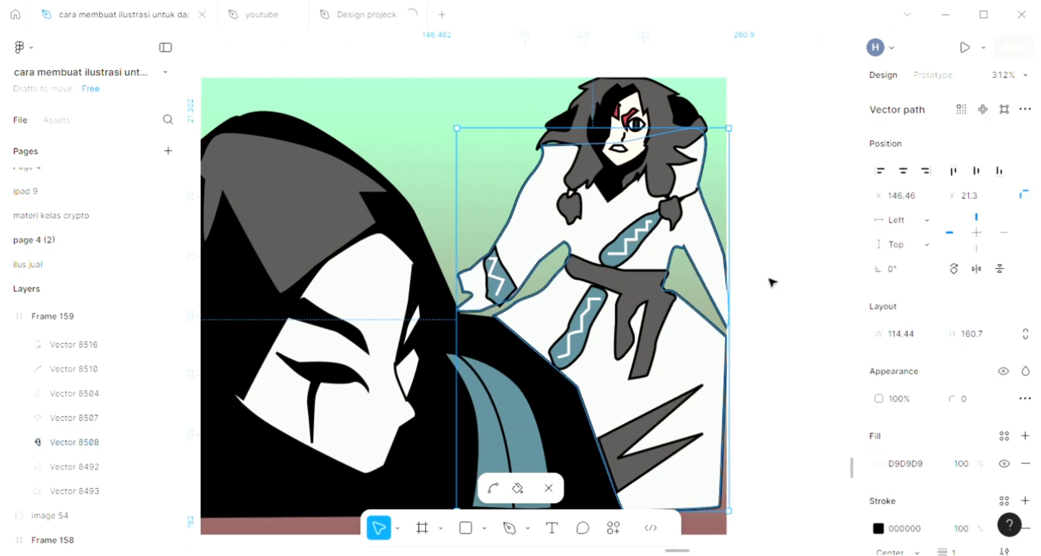
pyautogui.click(772, 279)
# Narrow the illustration's frame from its left edge to a width of 245, close to the black hooded figure.
pyautogui.hscroll(-5, 772, 279)
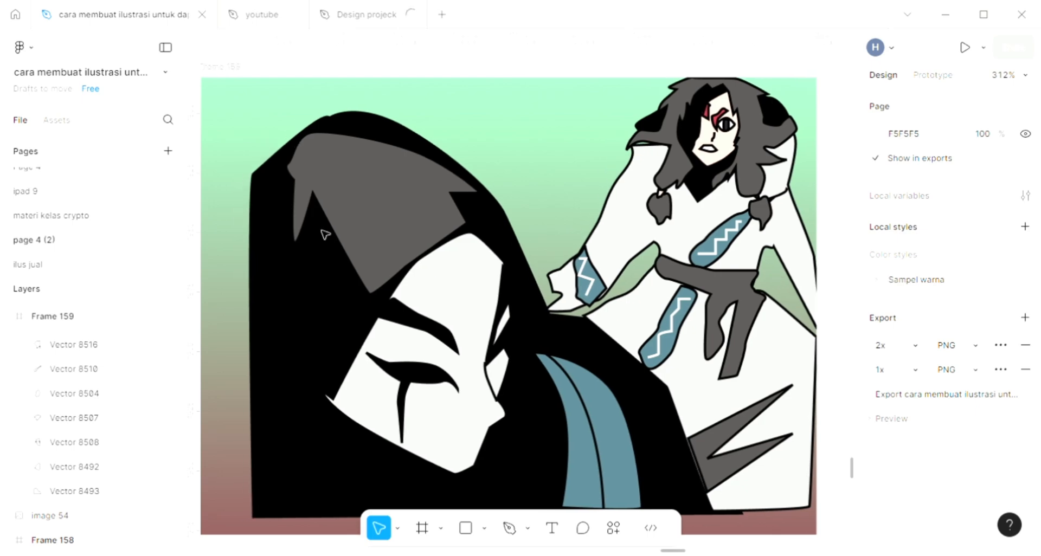
pyautogui.scroll(-2, 325, 234)
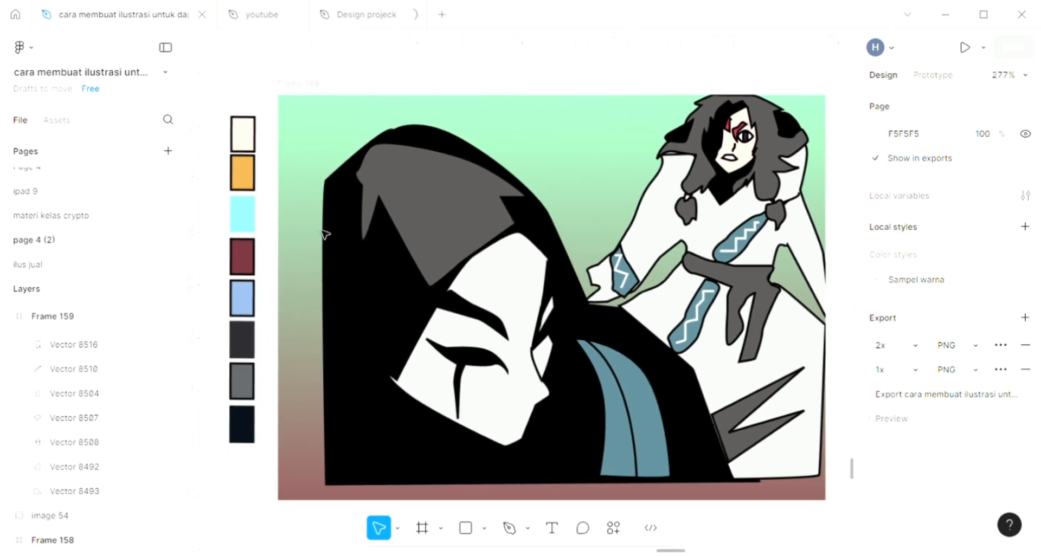
pyautogui.click(276, 253)
pyautogui.moveTo(288, 258); pyautogui.dragTo(324, 280)
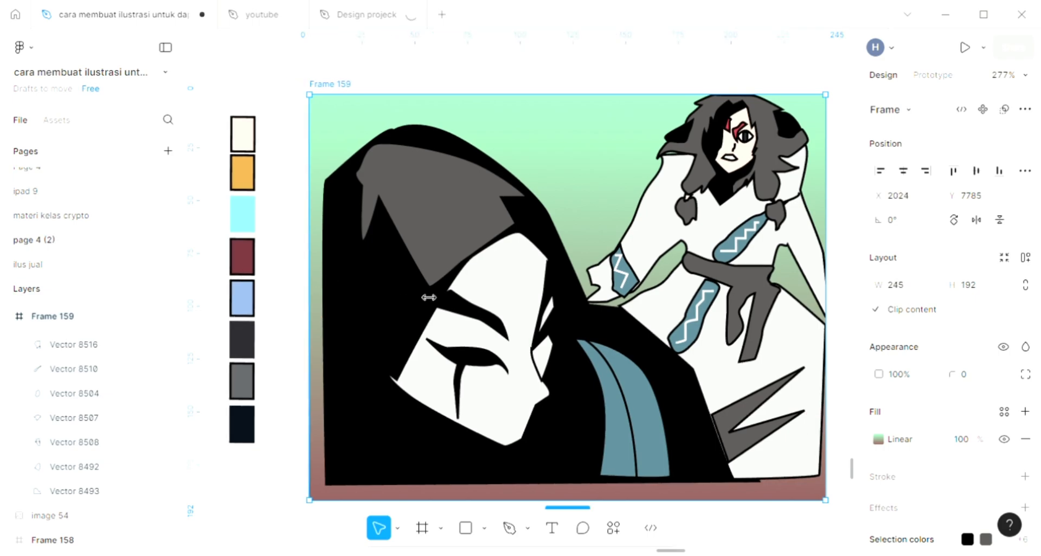
pyautogui.hscroll(1, 440, 297)
pyautogui.hscroll(3, 440, 297)
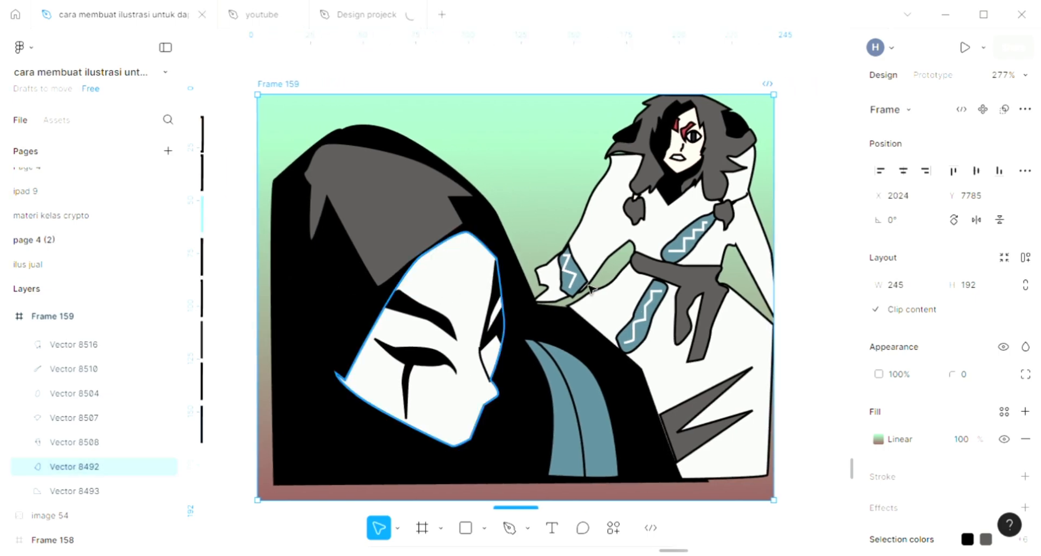
pyautogui.scroll(2, 590, 288)
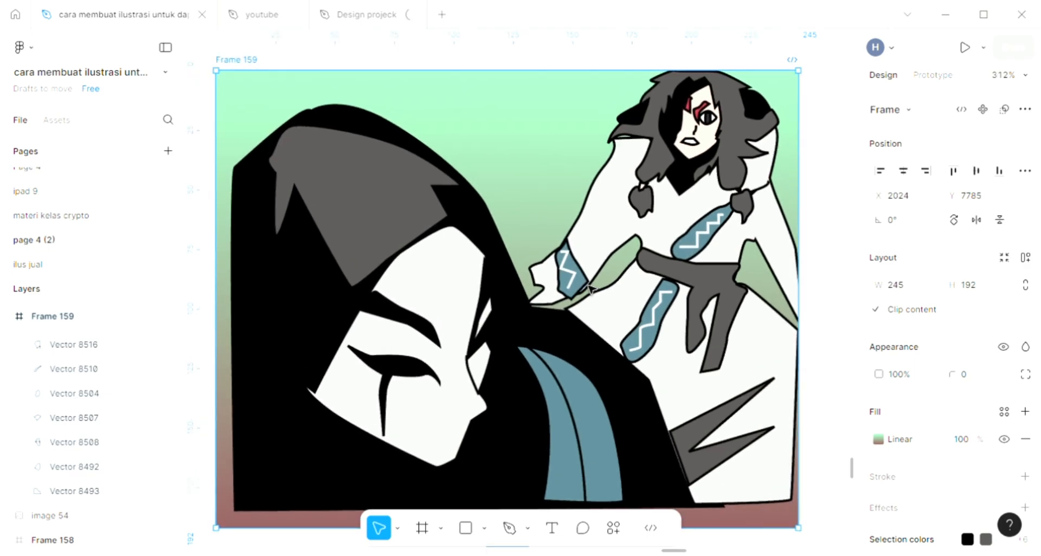